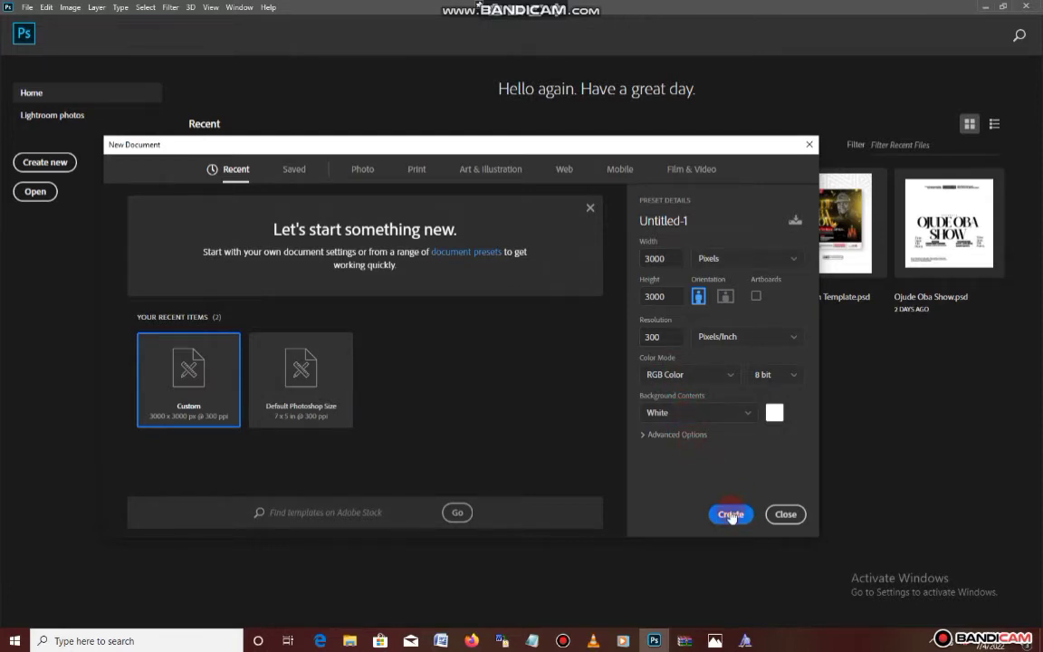
Create a 3000 x 3000 px RGB document at 300 ppi with a white background and close the Properties tab group
left_click(731, 516)
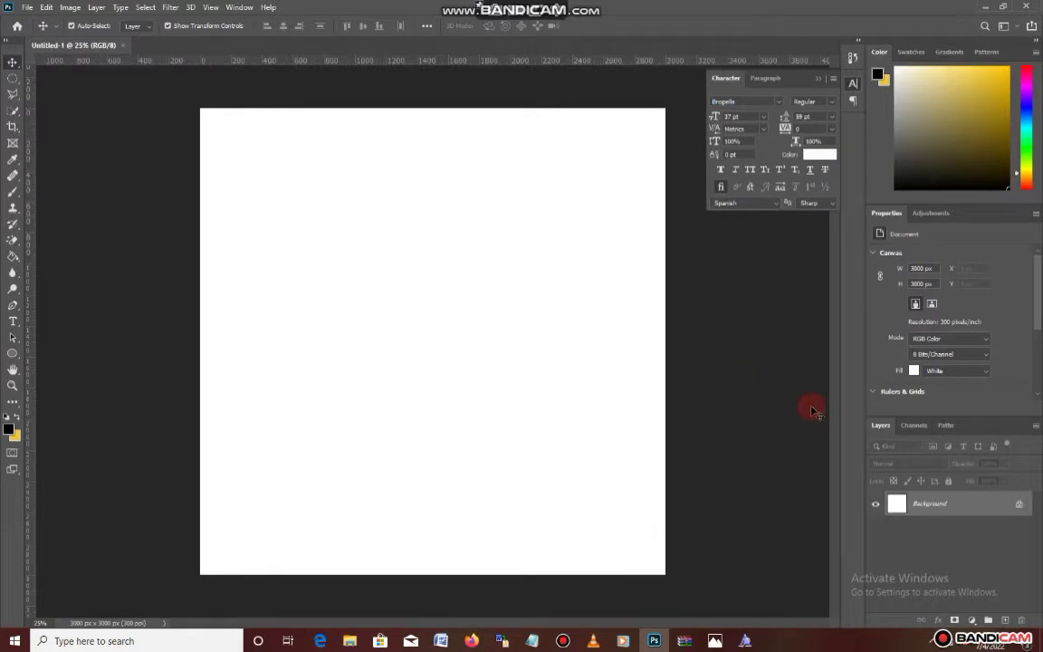
left_click(1035, 214)
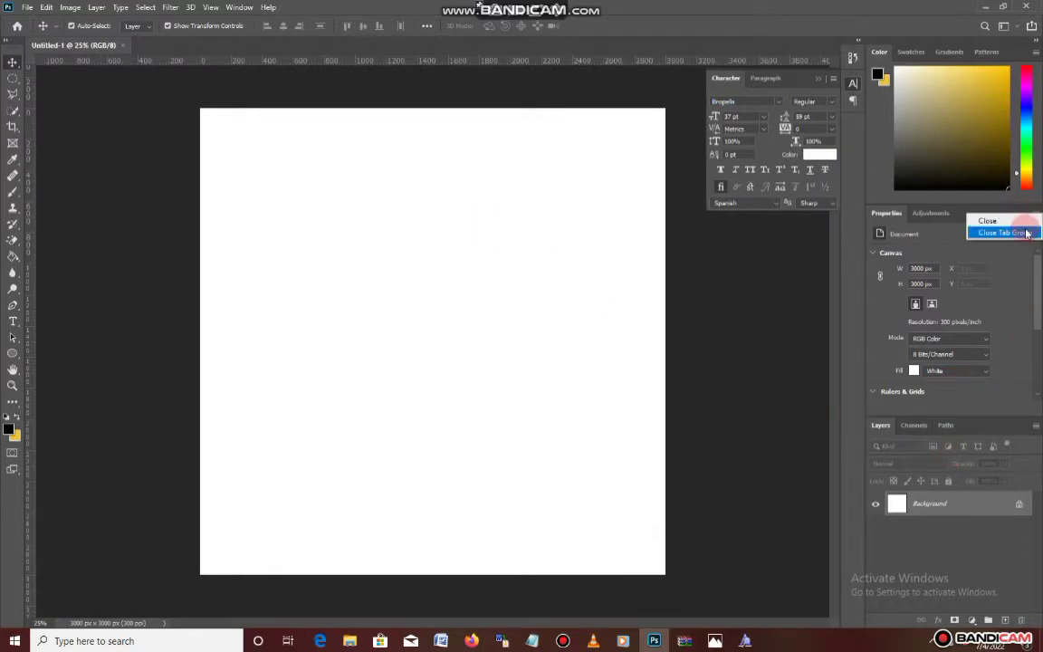
left_click(1007, 231)
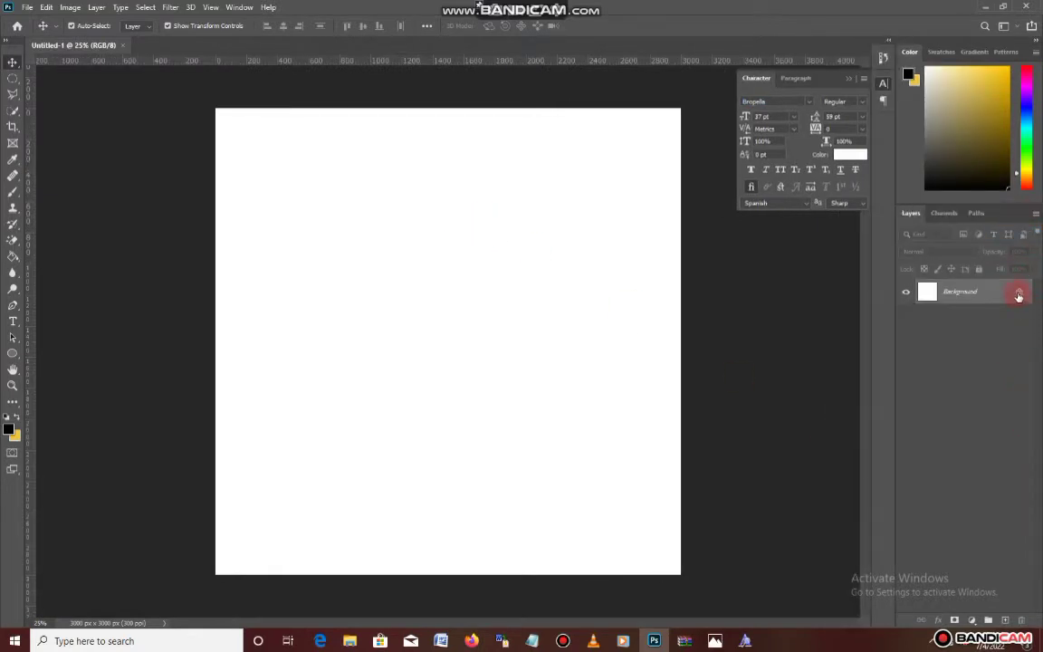
Unlock the Background layer so it becomes a regular editable layer
left_click(1019, 294)
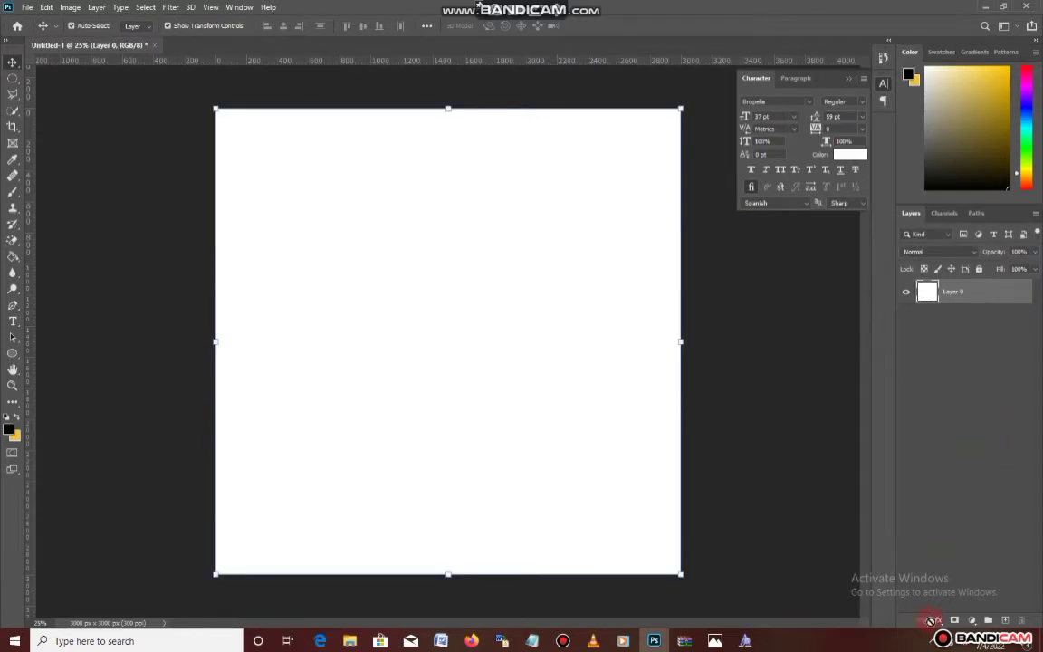
left_click(934, 622)
left_click(969, 574)
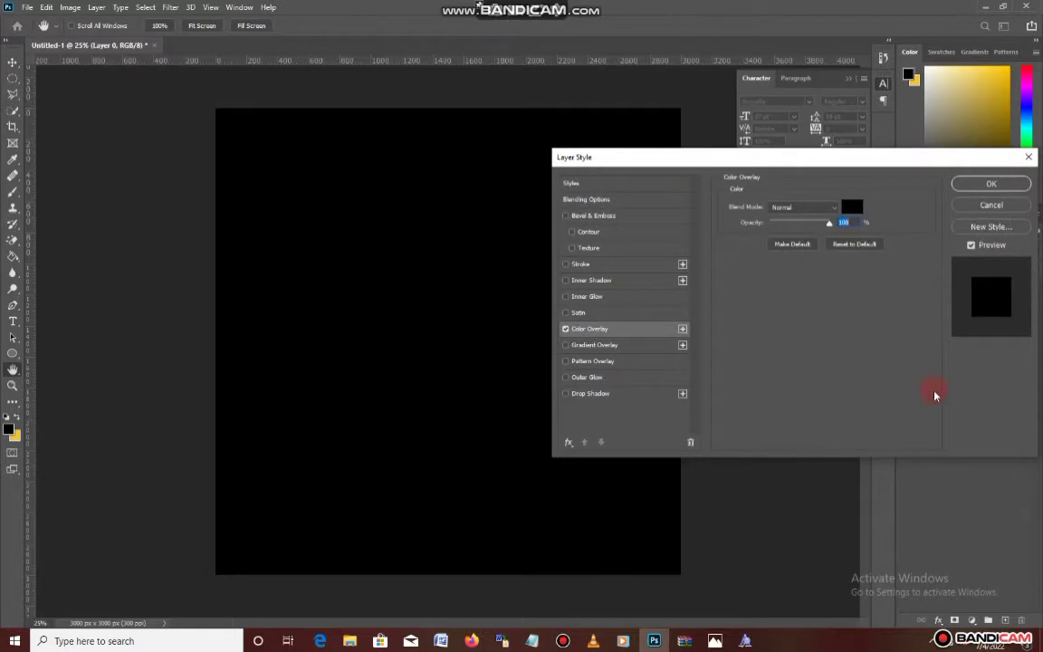
left_click(1027, 160)
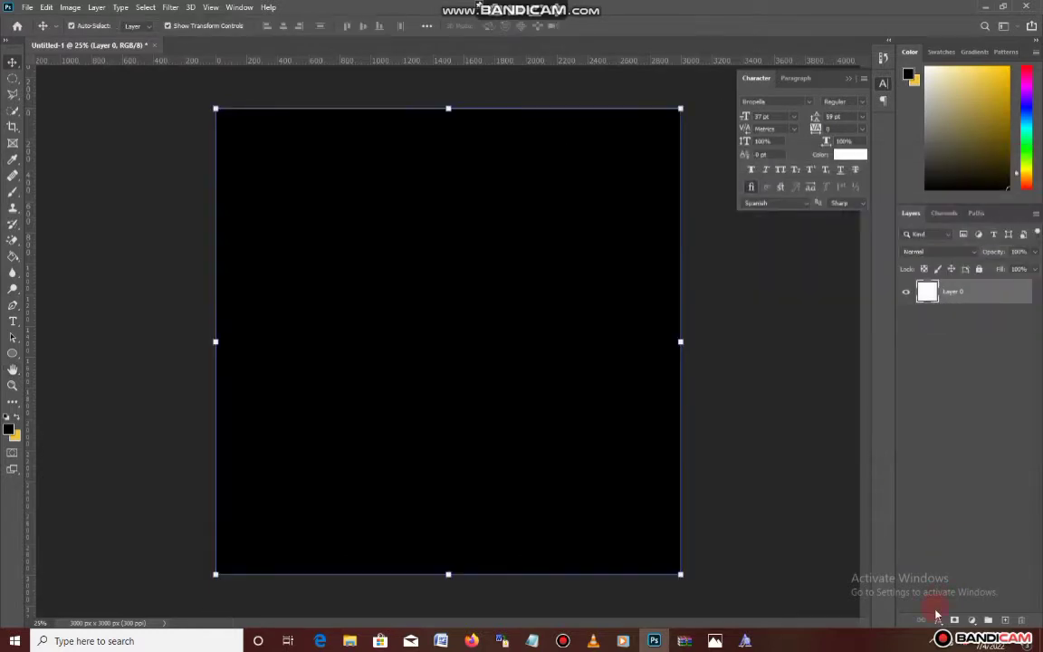
Add a Gradient Overlay to the white base layer using the Orange_01 preset with the Radial style
left_click(940, 621)
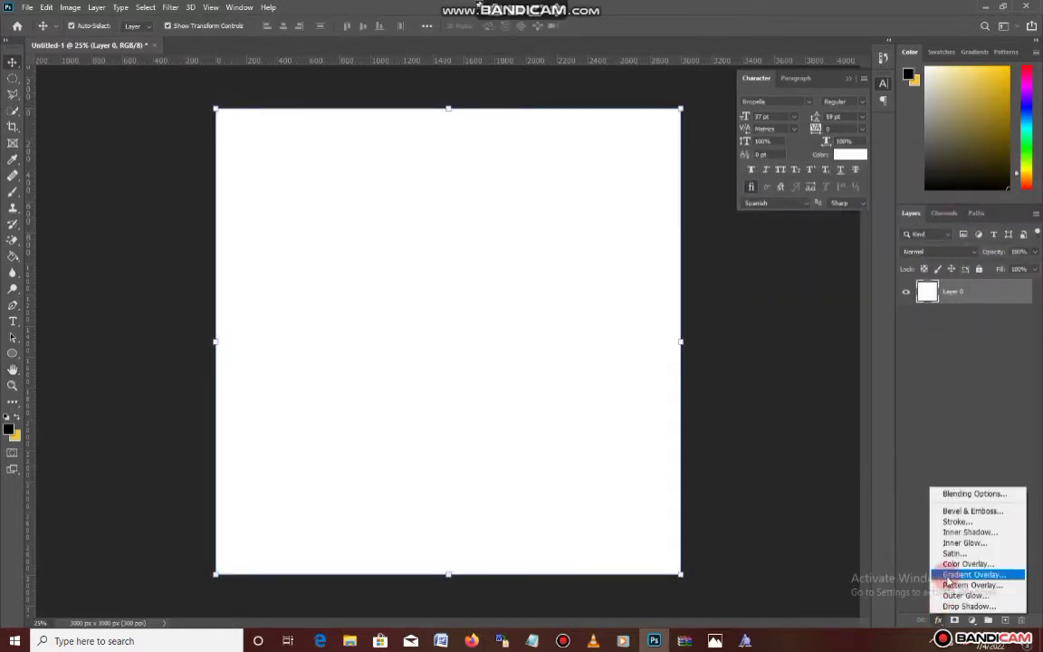
left_click(949, 576)
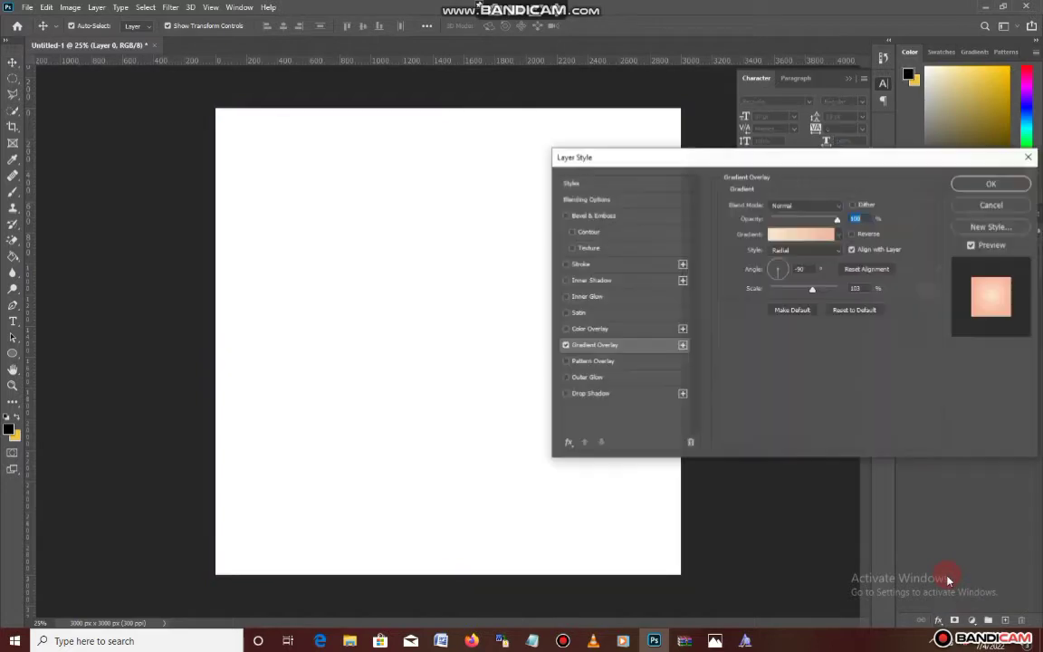
left_click(818, 238)
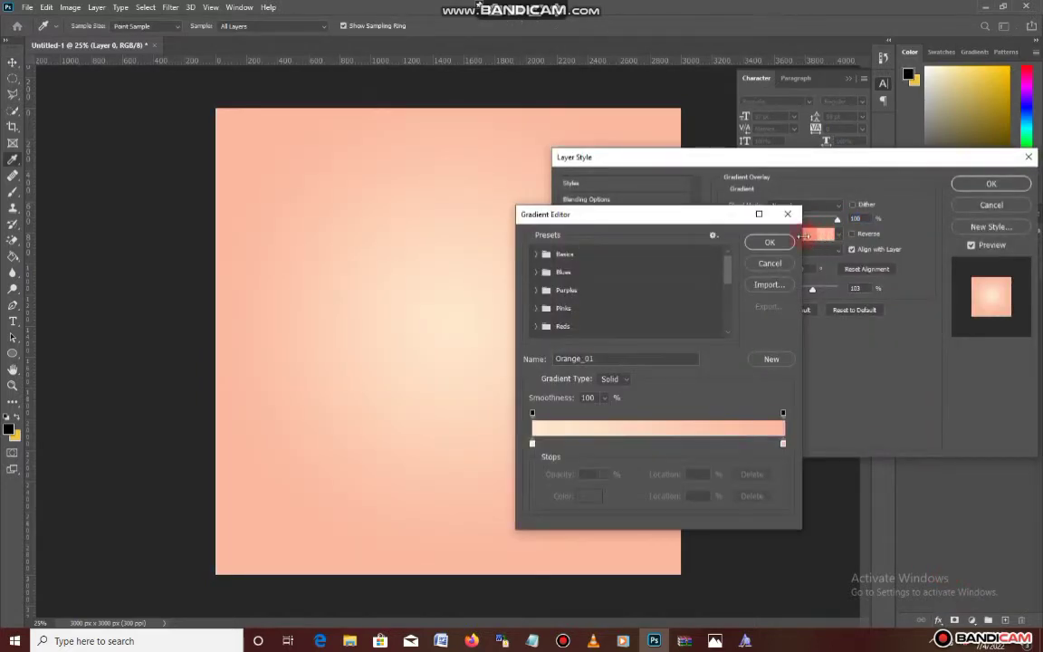
scroll(563, 299, "down", 1)
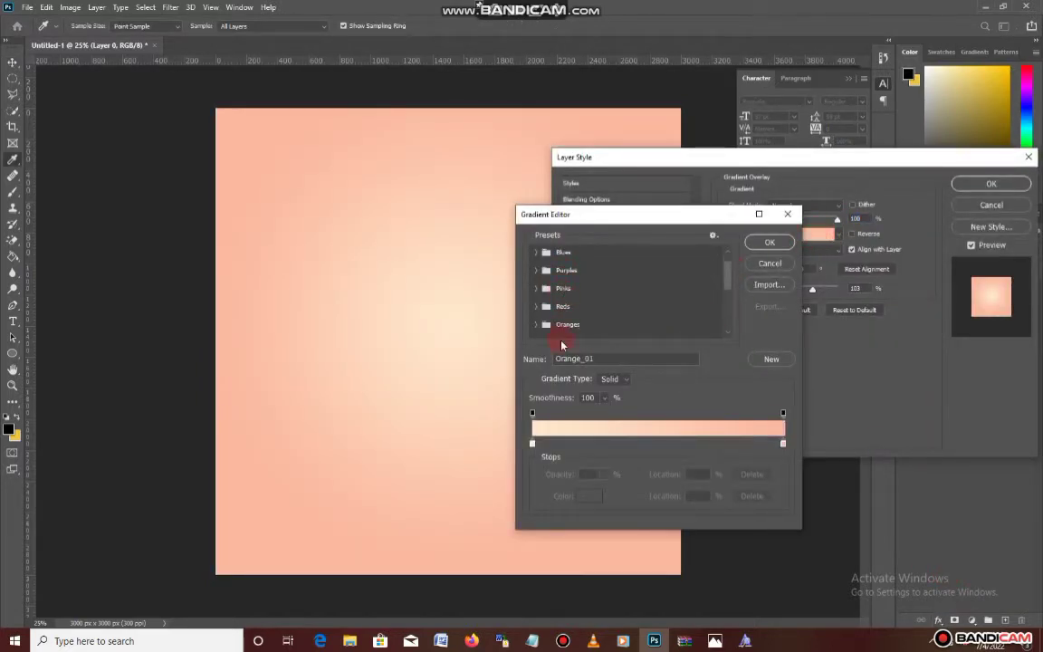
left_click(535, 324)
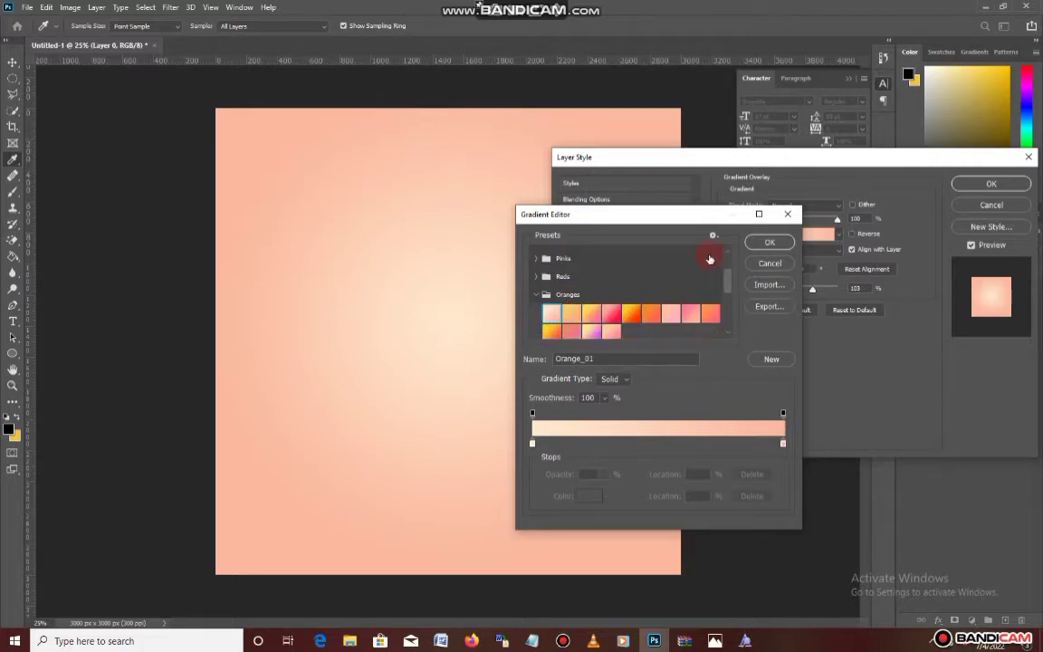
left_click(766, 243)
left_click(833, 254)
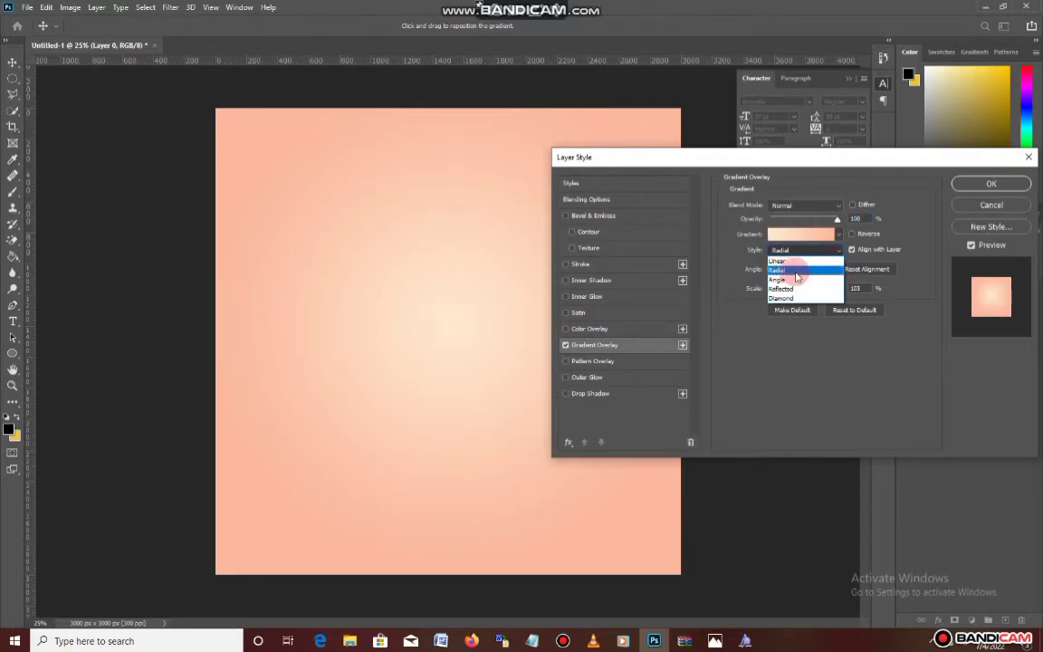
left_click(797, 270)
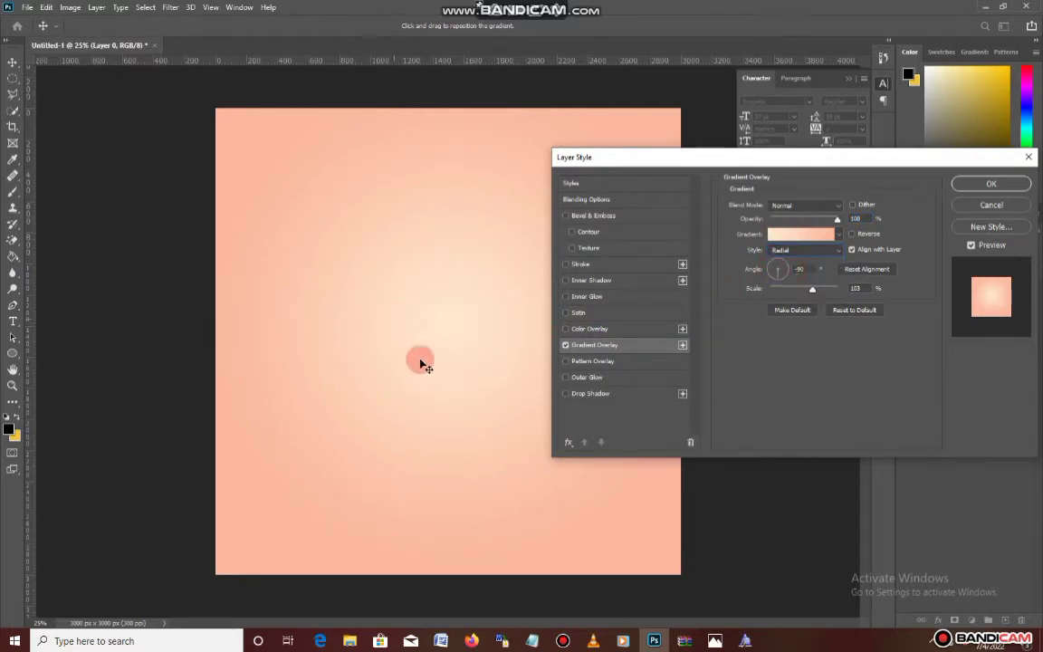
left_click_drag(433, 292, 466, 338)
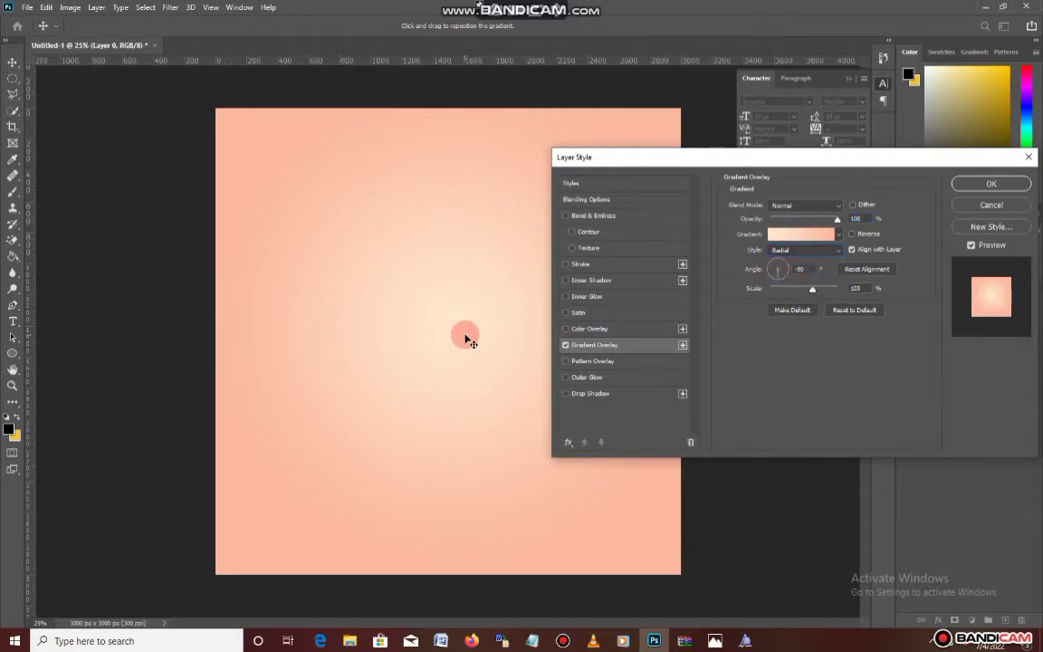
left_click(991, 186)
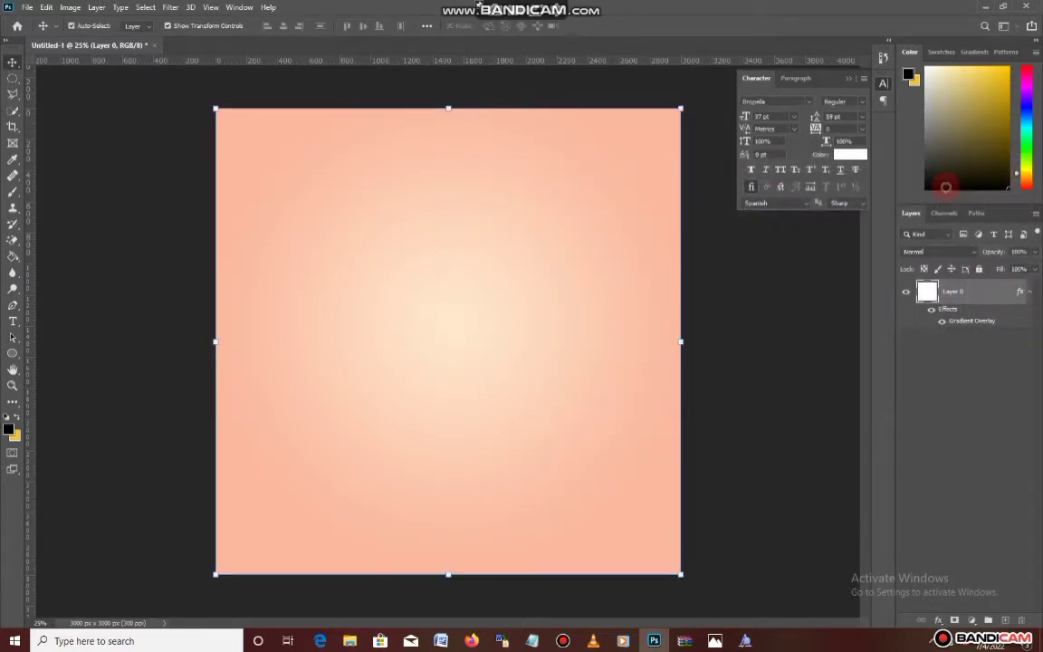
Place the beige satin fabric image from the Tutorial folder into the document
left_click(404, 613)
left_click(360, 634)
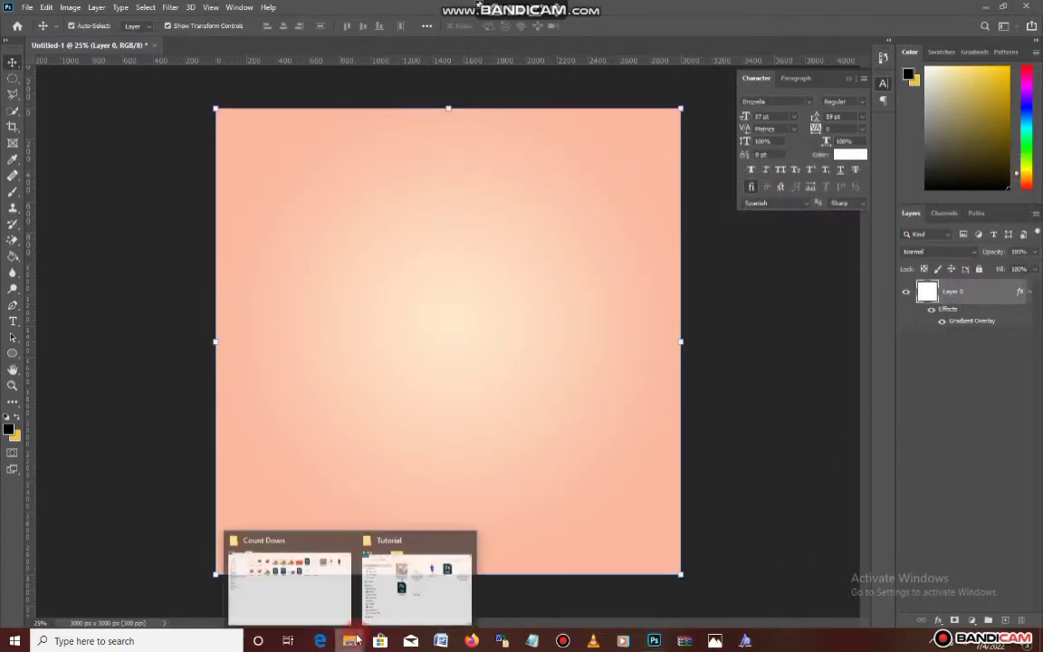
left_click(421, 581)
left_click(438, 208)
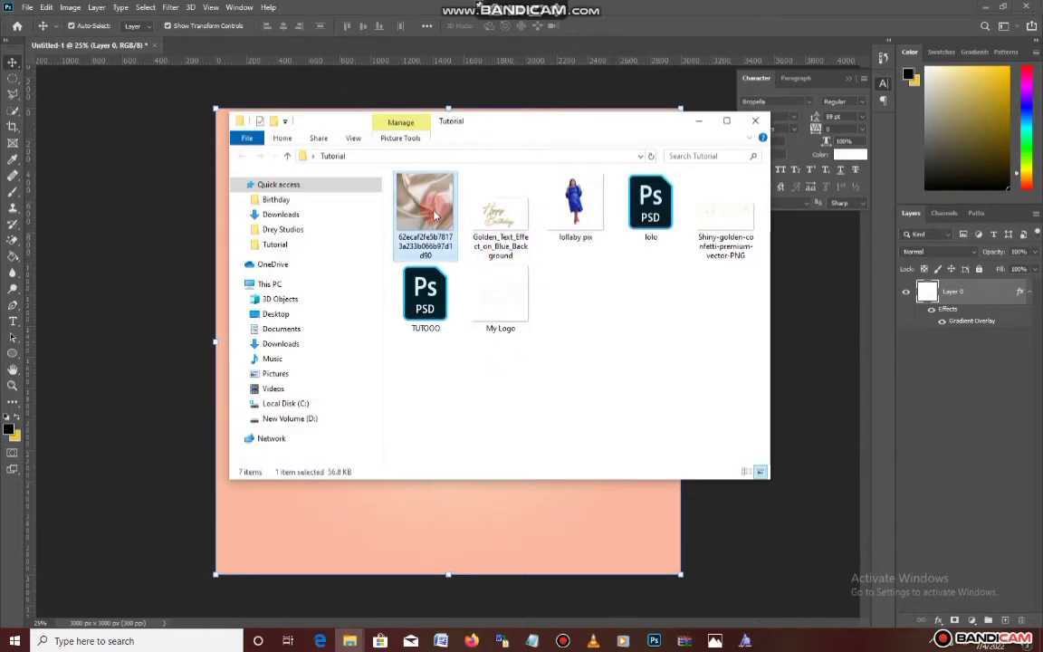
left_click_drag(438, 214, 201, 267)
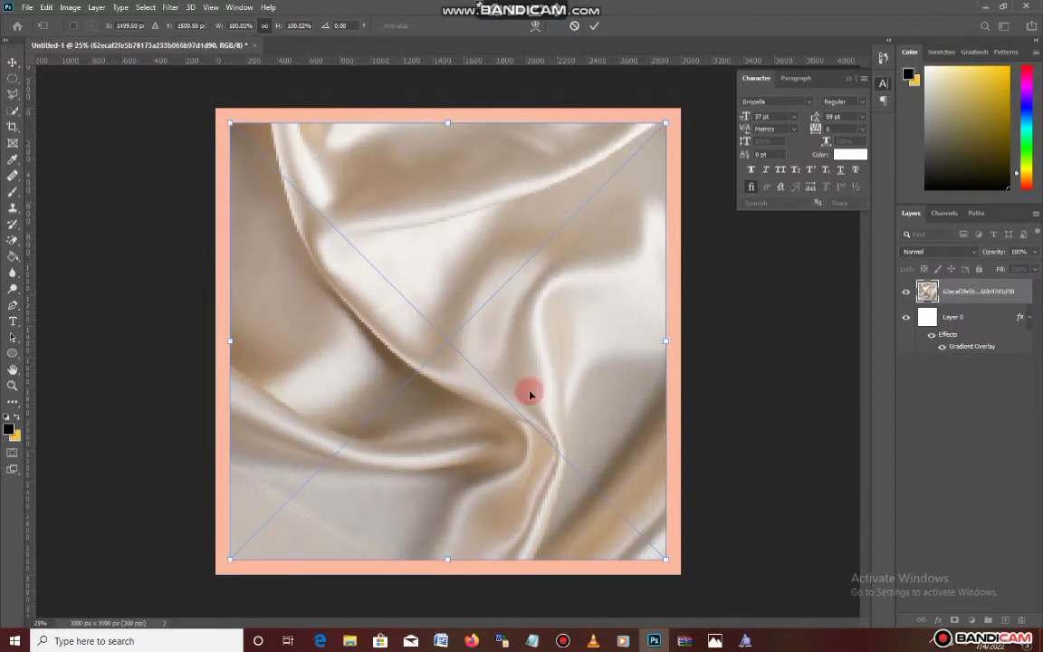
Flip the satin image horizontally and enlarge it to about 120% so it covers the whole canvas
right_click(666, 342)
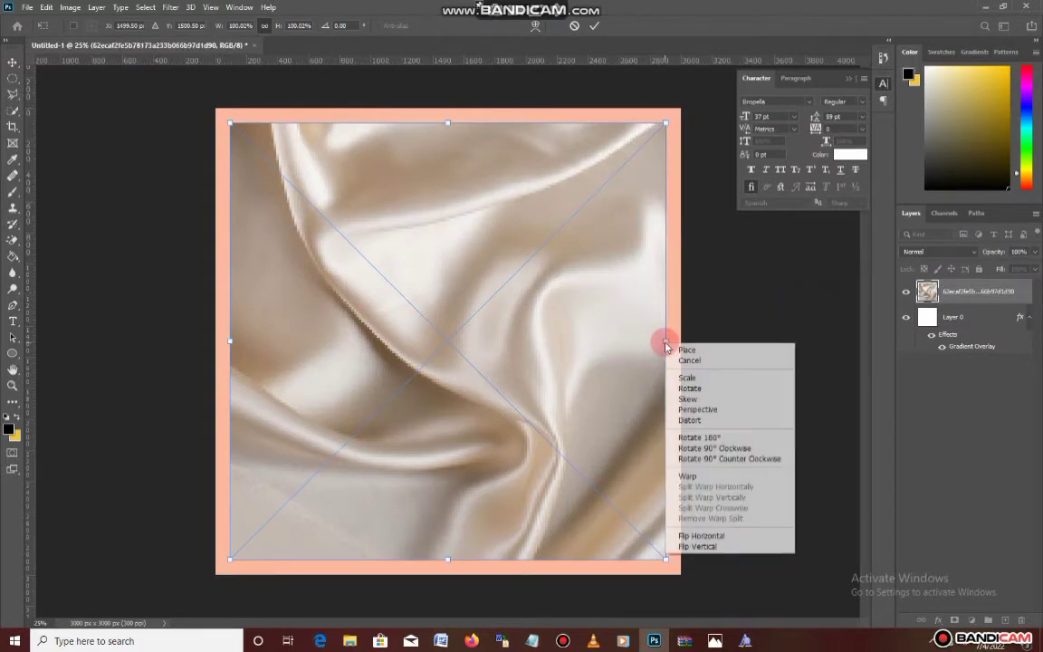
left_click(717, 533)
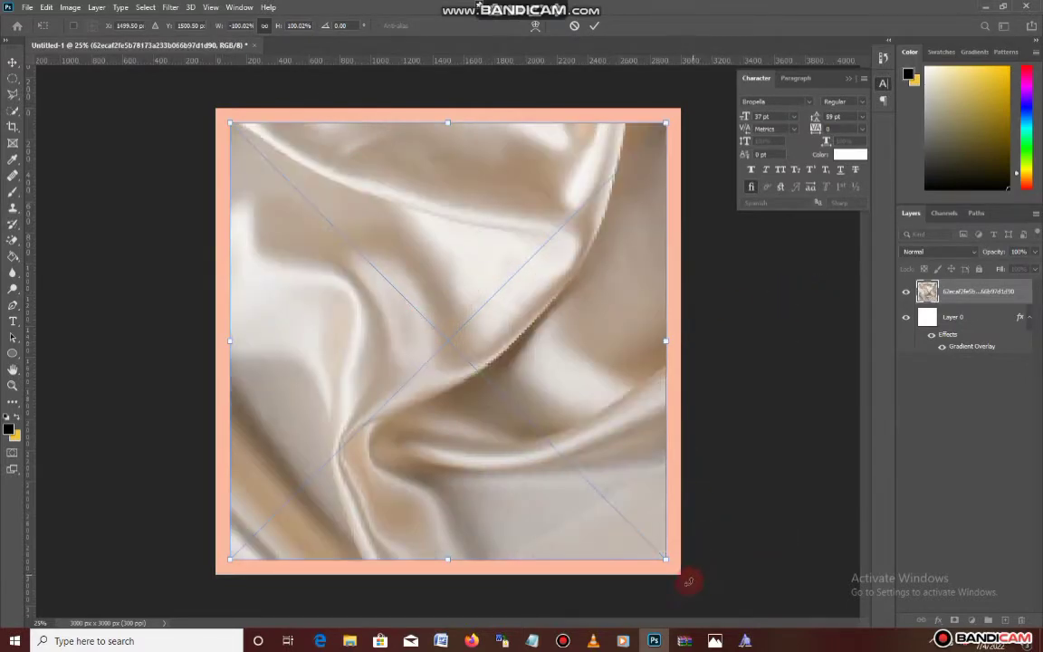
left_click_drag(666, 560, 713, 601)
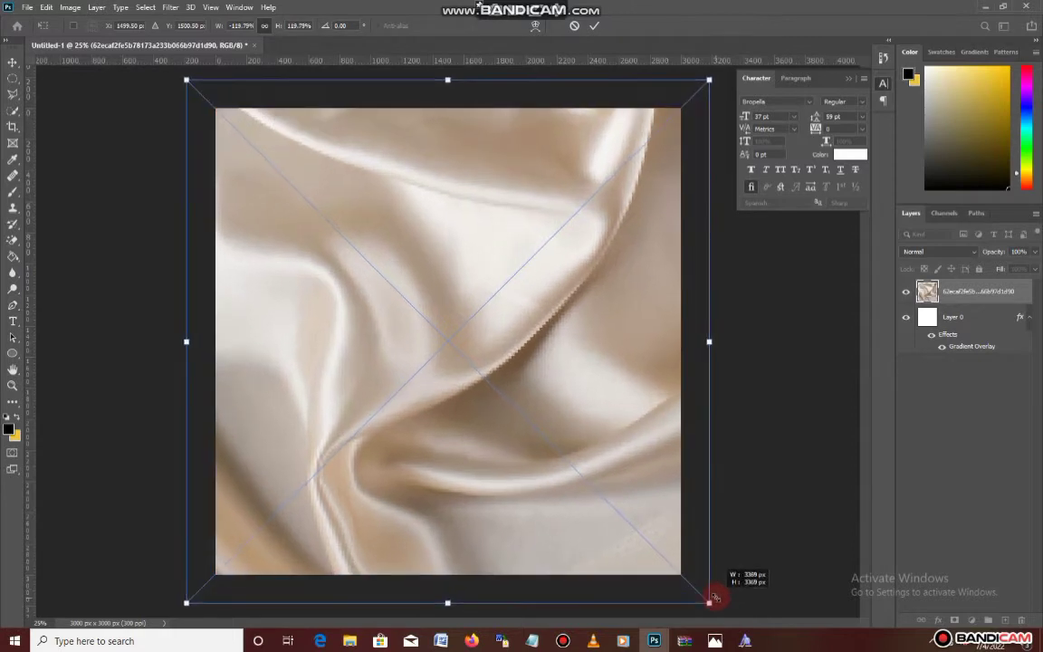
left_click_drag(640, 482, 629, 485)
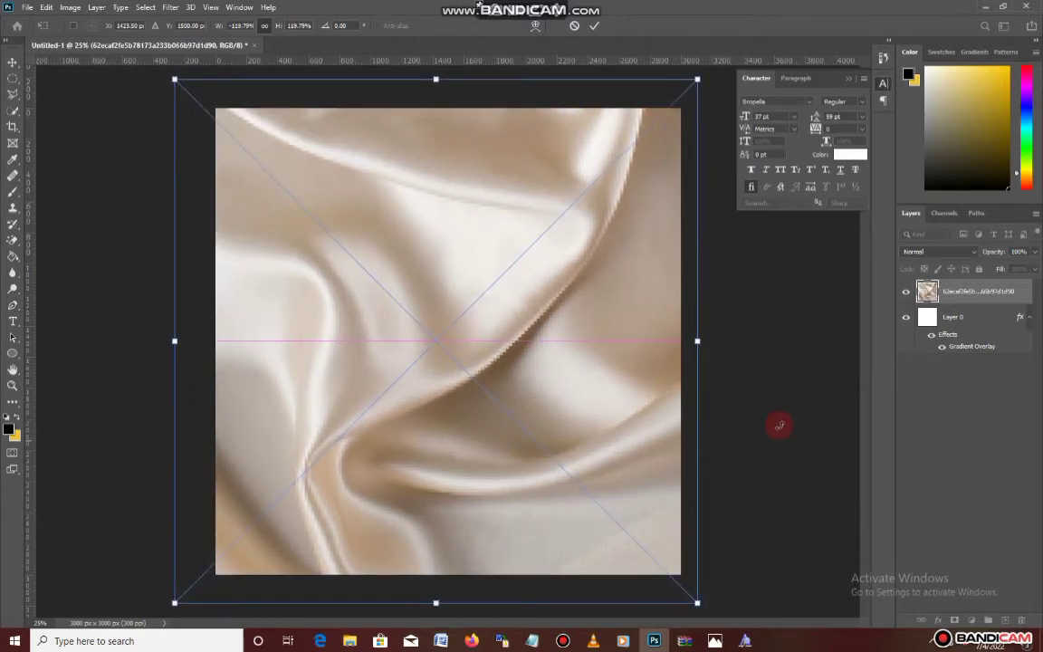
Set the satin layer's blend mode to Overlay and commit its placement
left_click(950, 254)
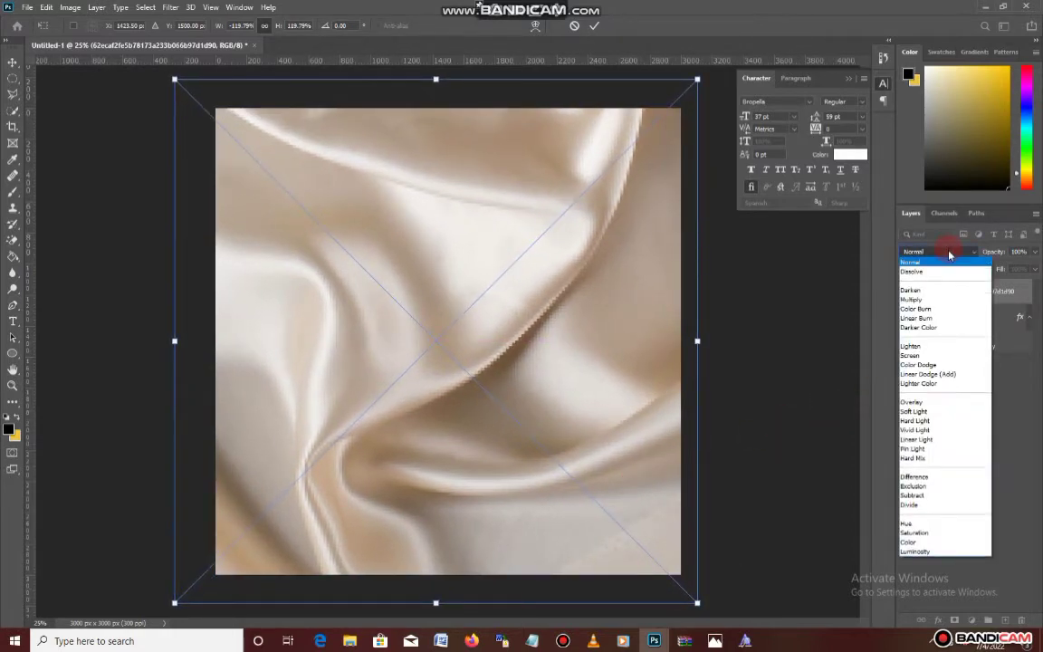
left_click(937, 405)
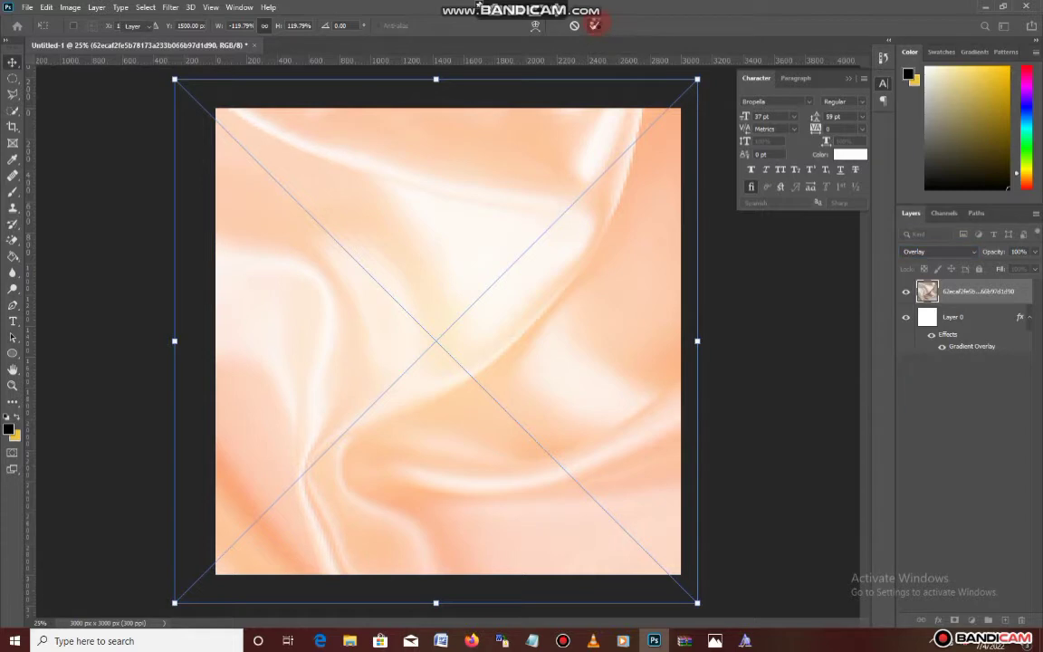
left_click(595, 25)
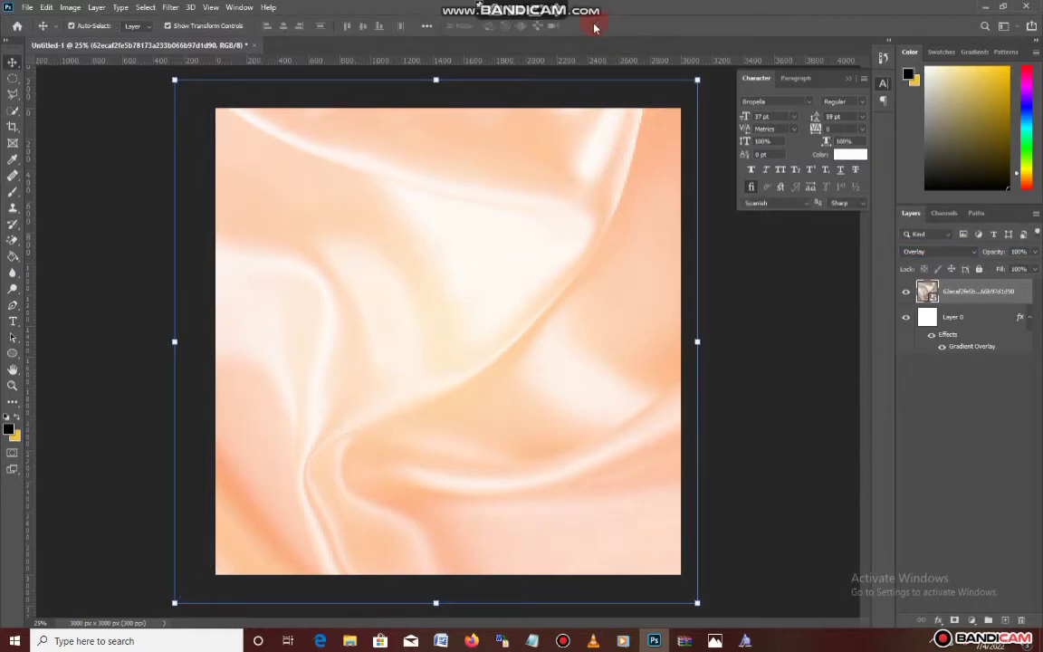
left_click(32, 9)
mouse_move(64, 187)
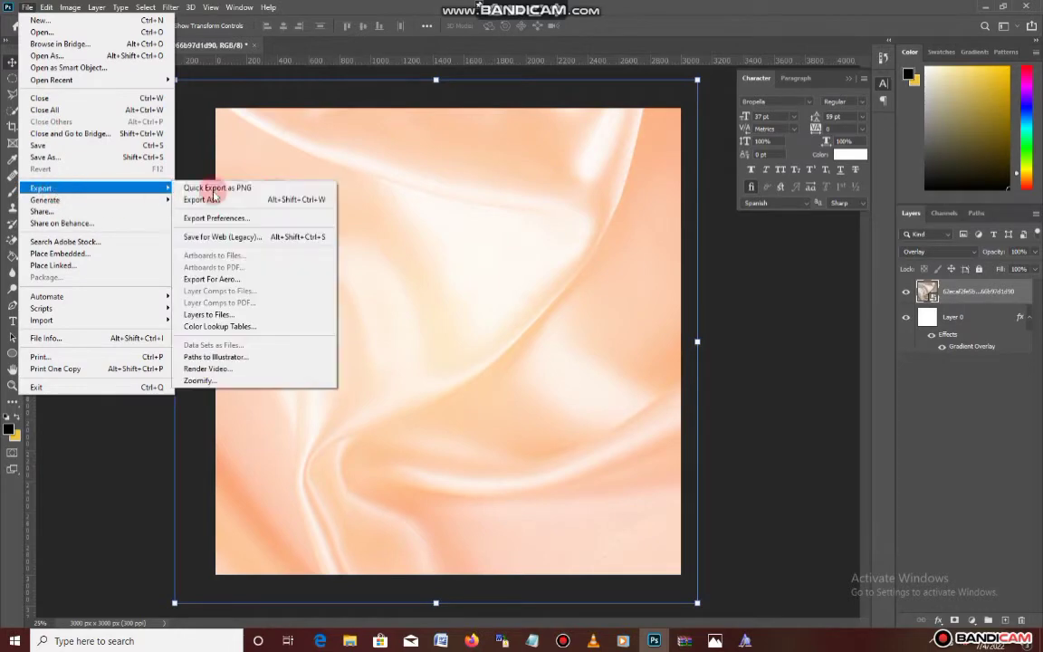
left_click(306, 148)
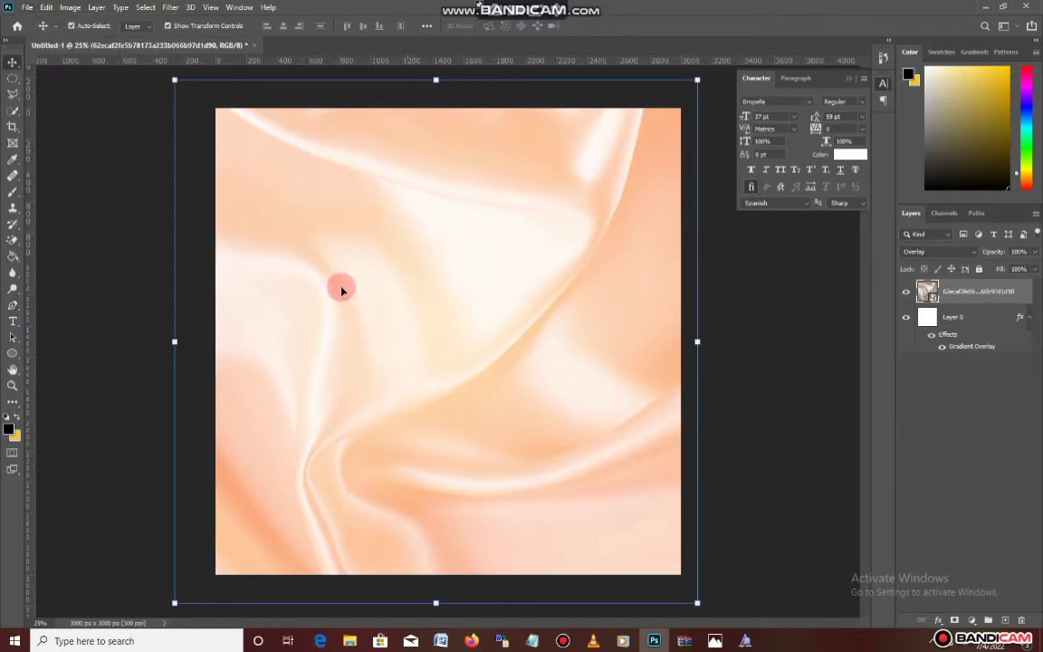
Place the Shiny-golden-confetti-premium-vector-PNG image from the Tutorial folder into the document
mouse_move(350, 640)
mouse_move(338, 575)
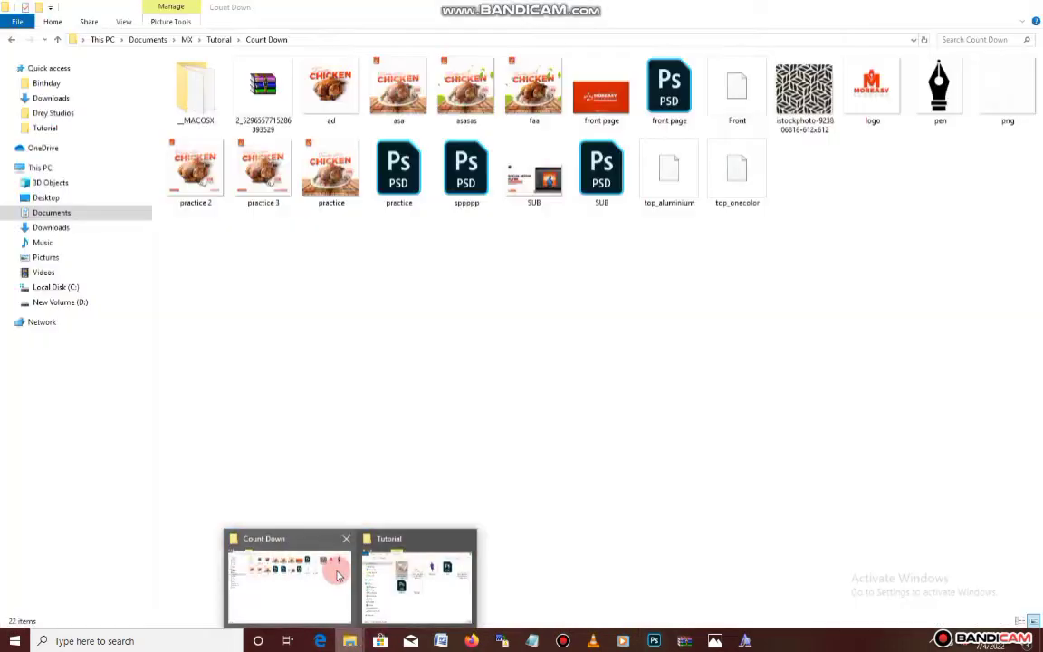
left_click(389, 611)
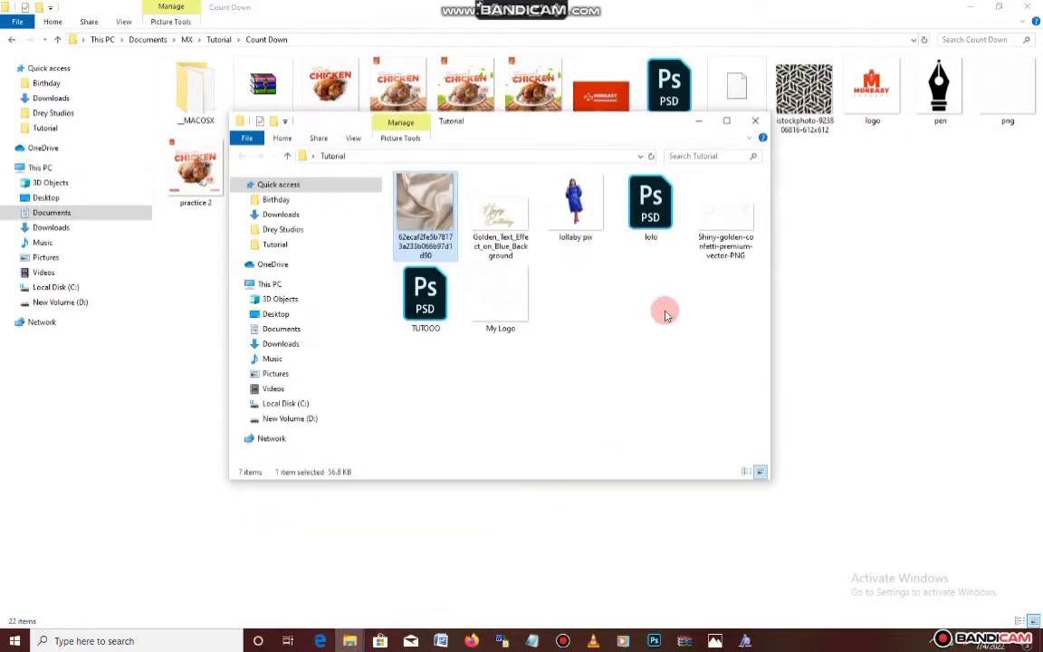
left_click(705, 228)
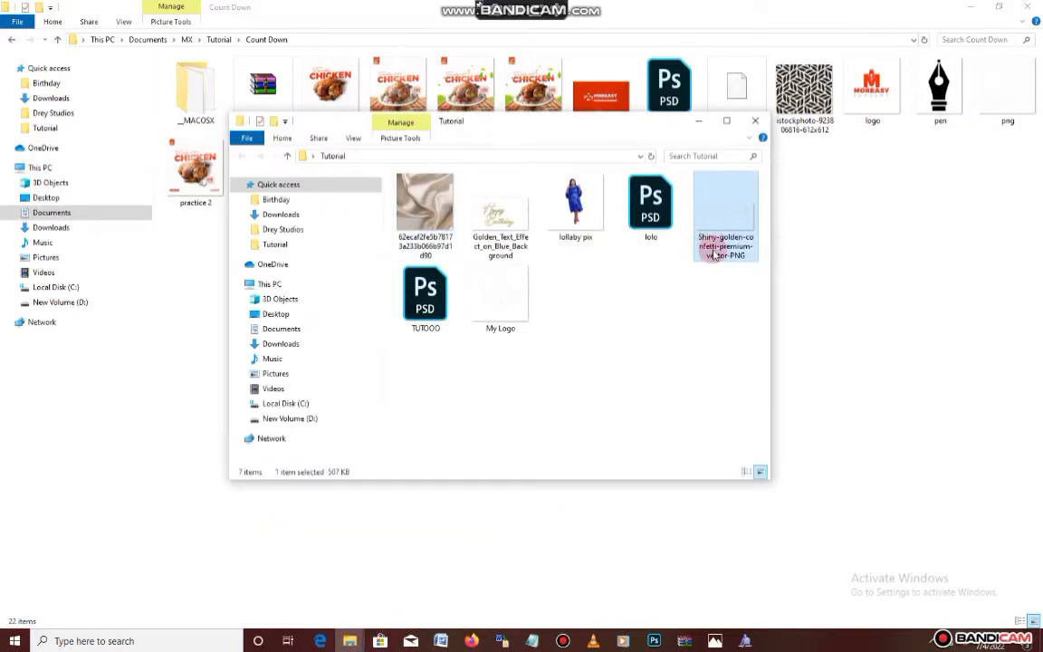
left_click(972, 7)
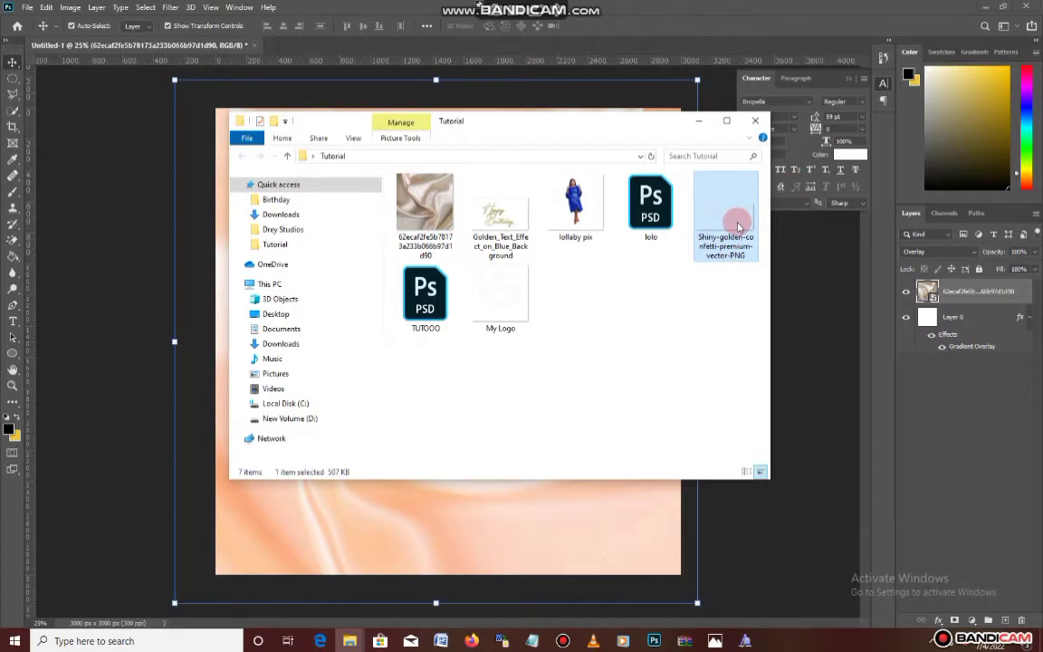
left_click_drag(738, 216, 522, 104)
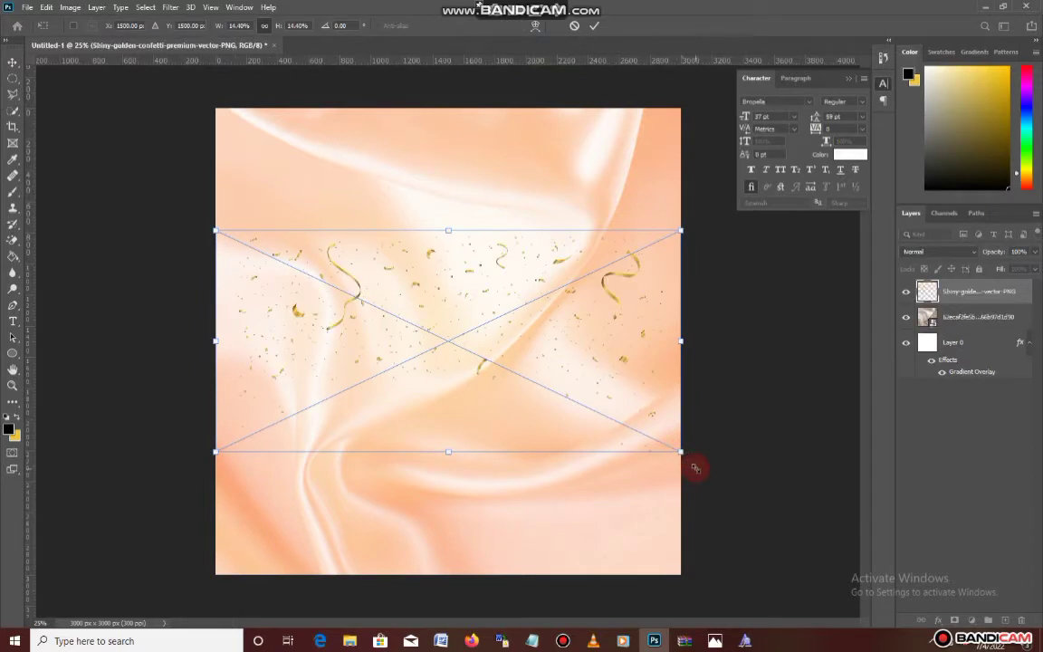
Scale the confetti image to about 17% and position it across the upper part of the canvas
left_click_drag(695, 469, 725, 482)
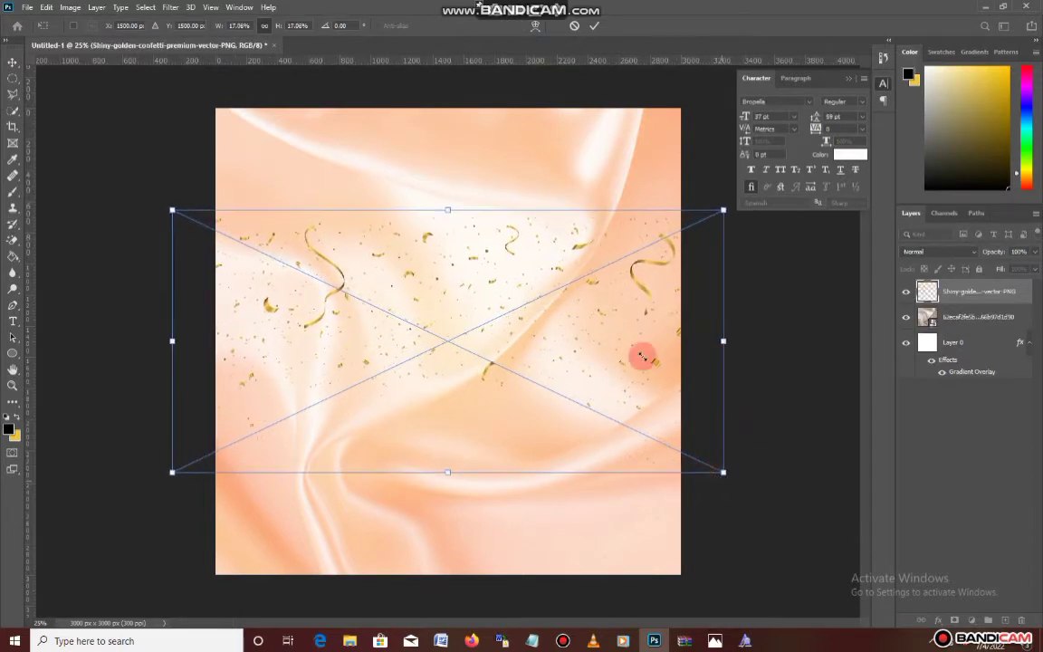
left_click_drag(549, 261, 580, 152)
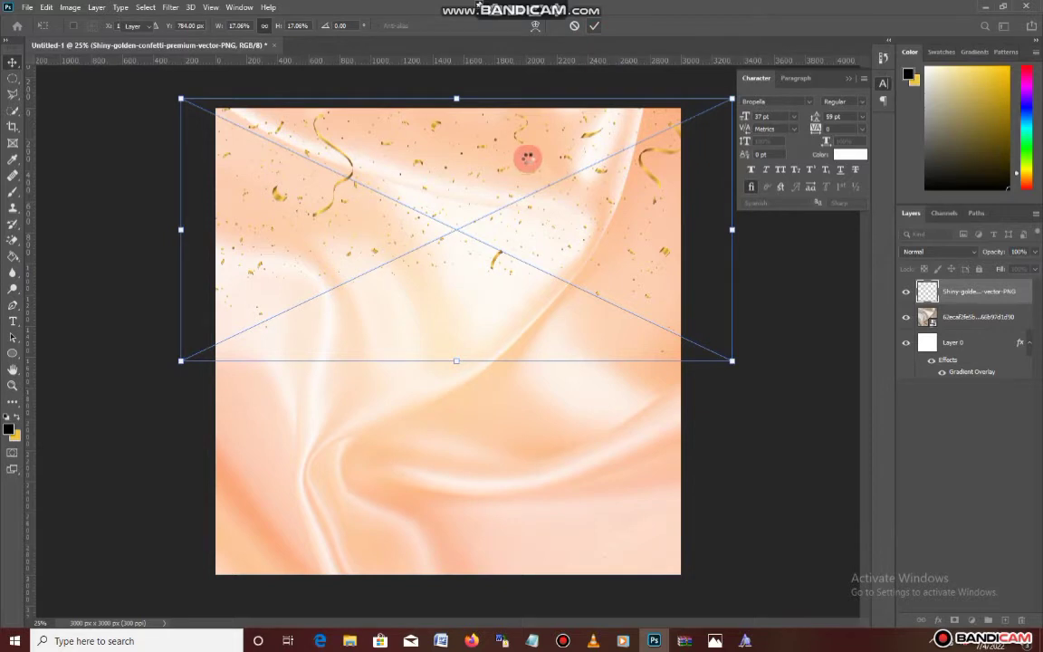
key("Return")
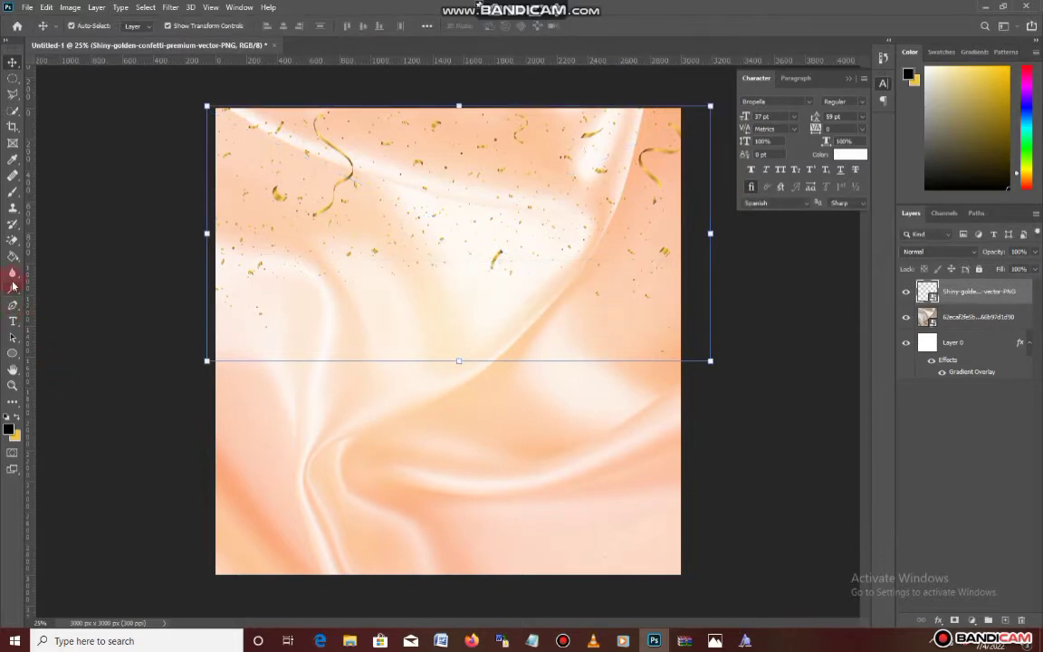
Draw a tall vertical rectangle about 876 × 3260 px over the canvas's left part, extending past its upper and lower edges
left_click(17, 351)
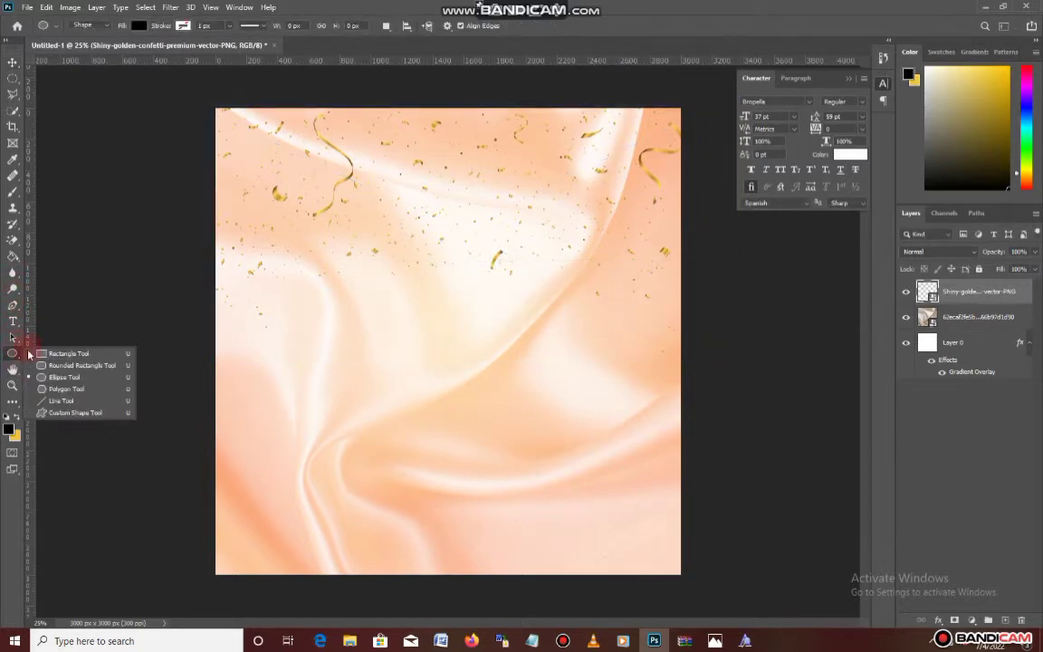
left_click(42, 353)
left_click_drag(275, 82, 407, 590)
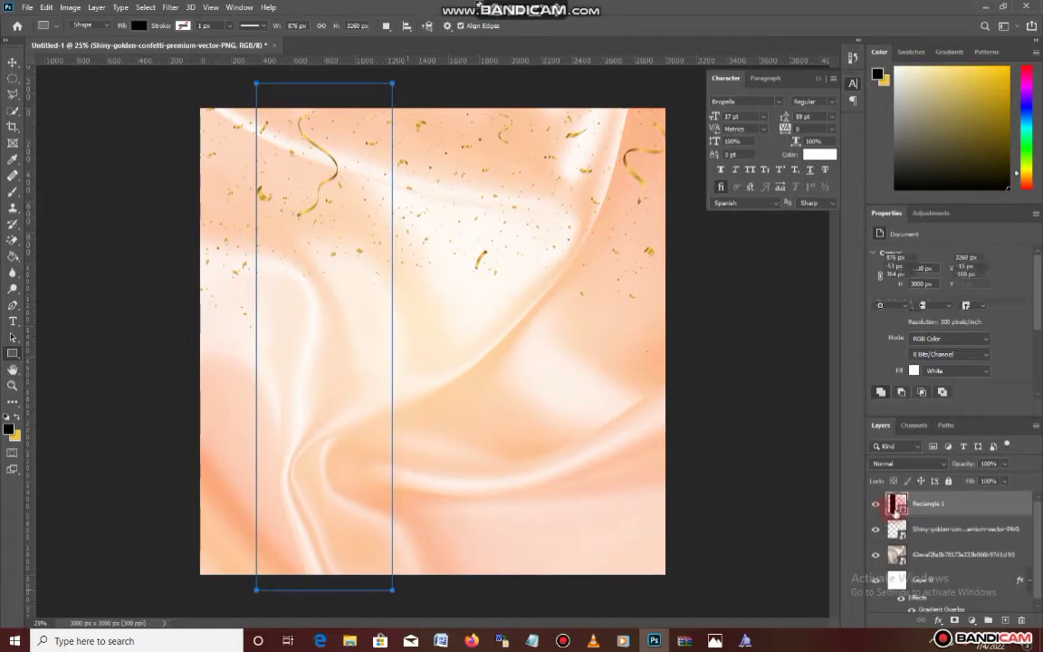
Set the rectangle's fill colour to white (ffffff) and close the shape properties
double_click(904, 509)
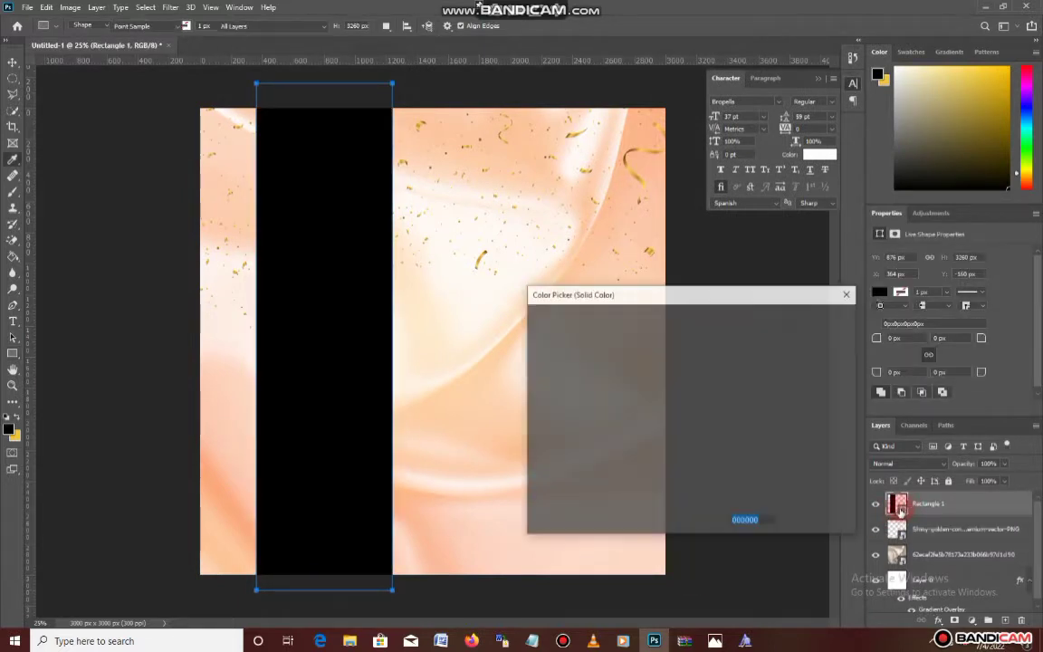
left_click_drag(560, 335, 529, 310)
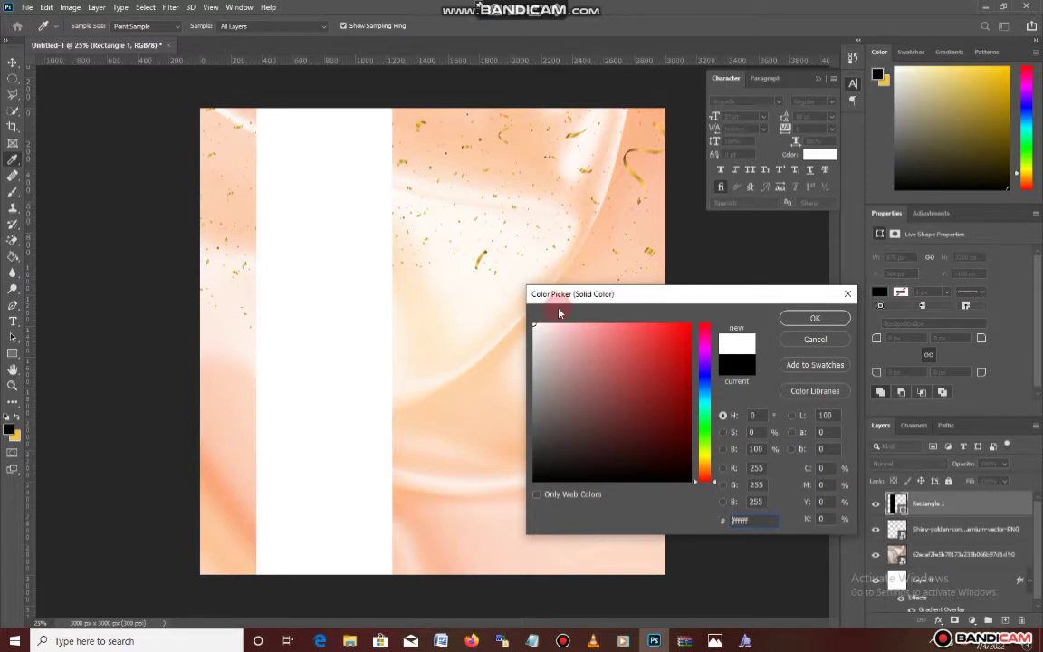
left_click(818, 318)
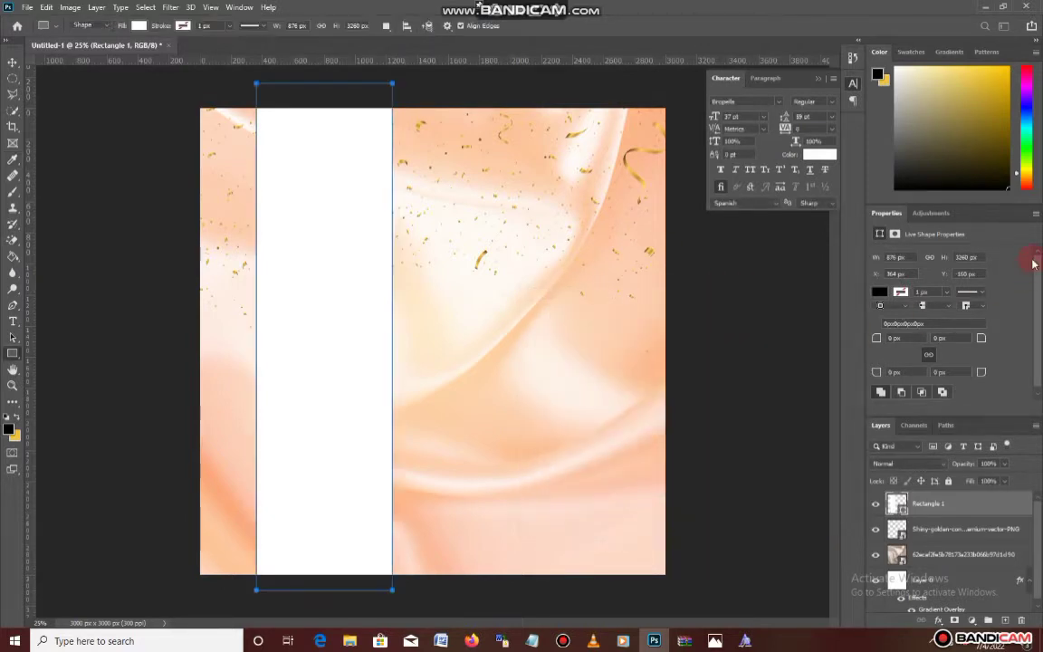
left_click(1036, 213)
left_click(978, 259)
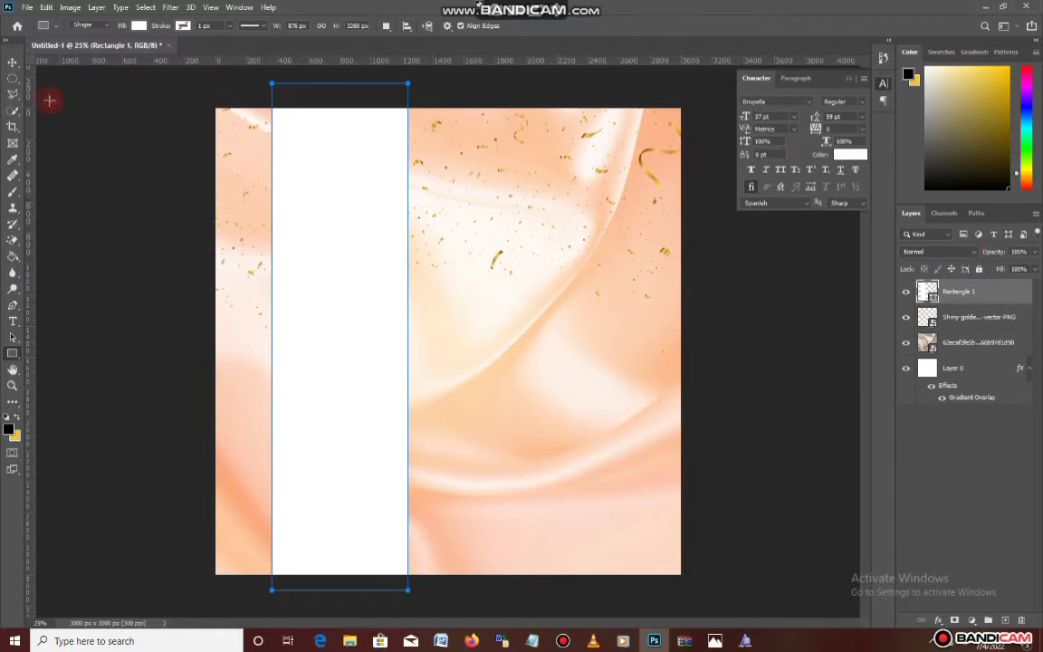
Warp the white rectangle so its upper end narrows and both sides curve inward
left_click(13, 63)
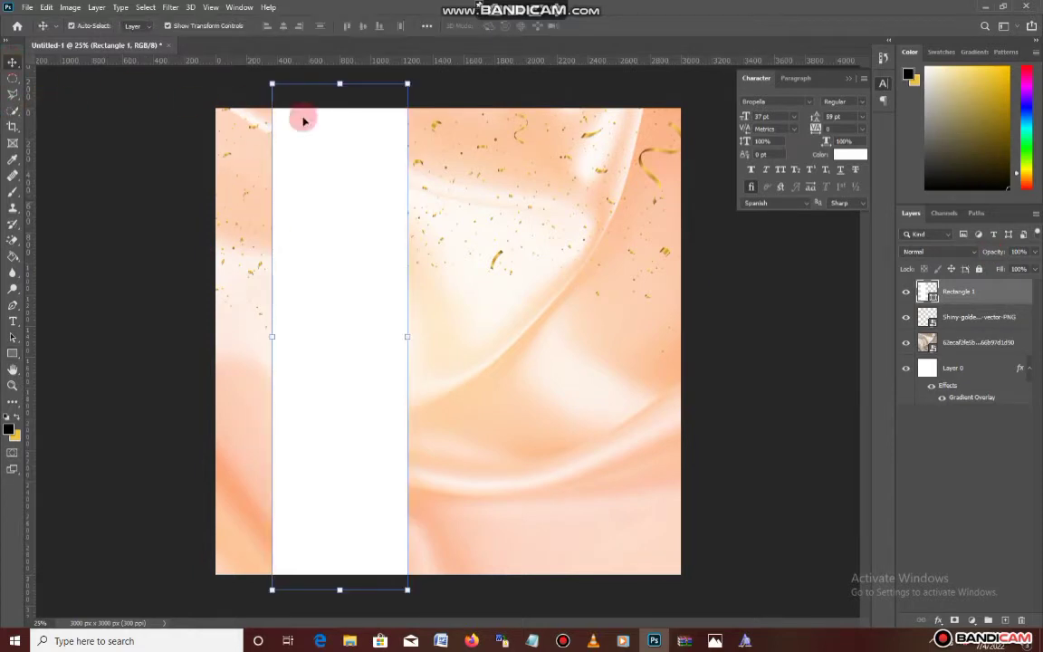
left_click(408, 82)
right_click(354, 194)
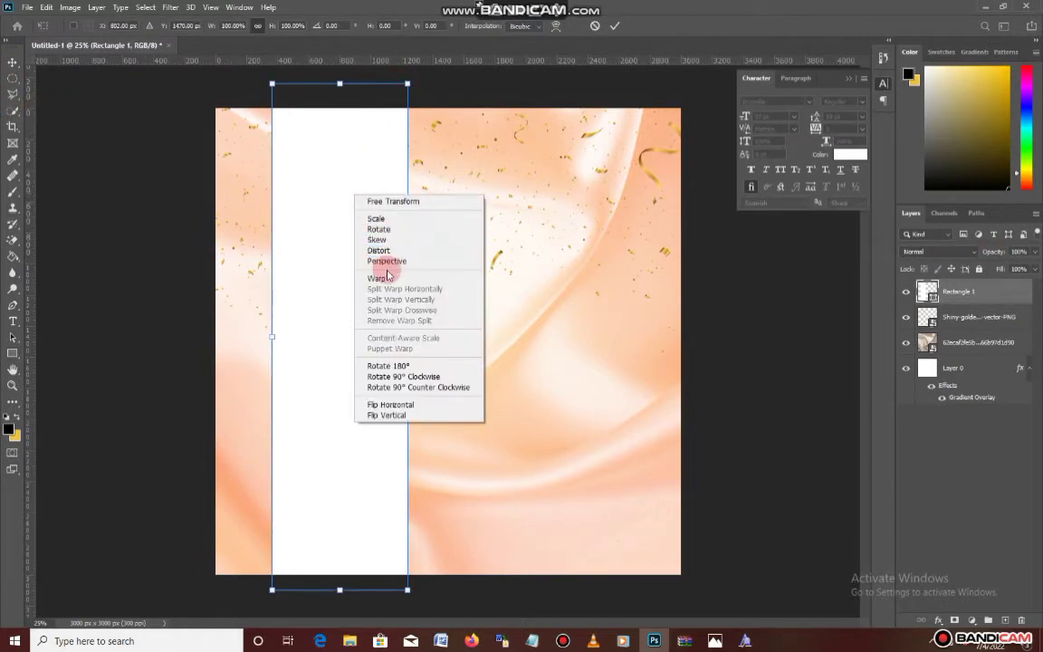
left_click(385, 276)
left_click_drag(409, 83, 349, 80)
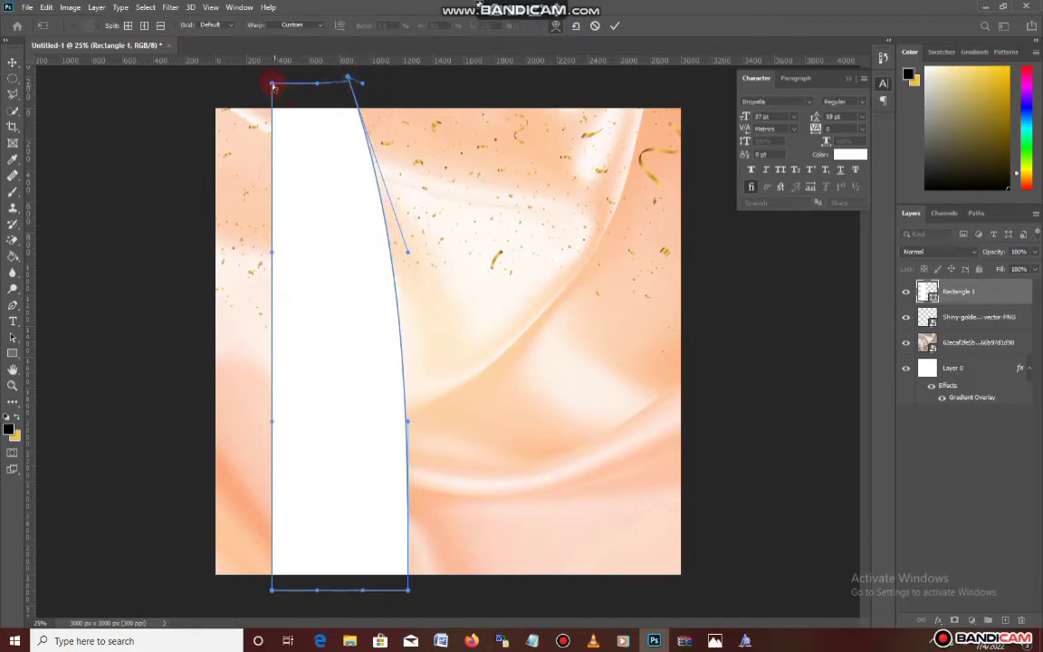
left_click_drag(273, 84, 360, 84)
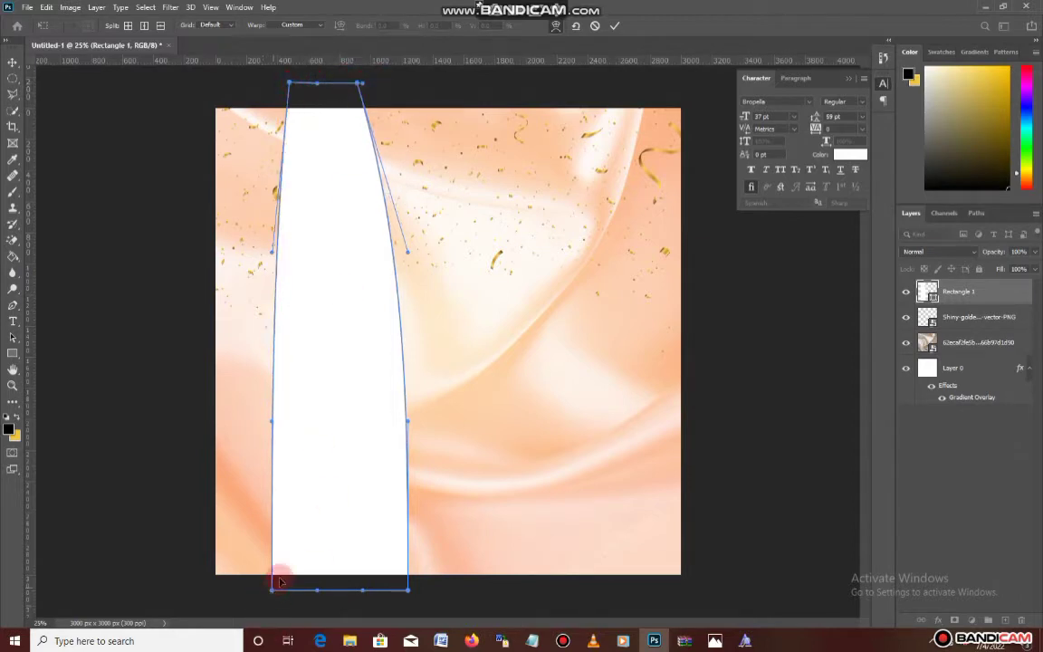
left_click_drag(272, 253, 300, 317)
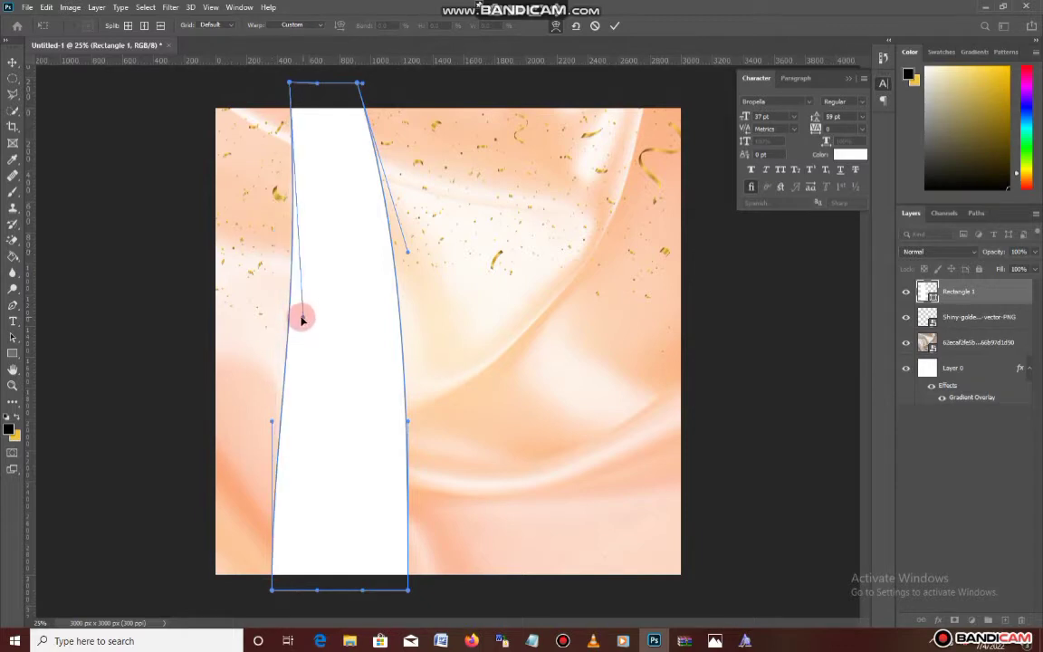
left_click_drag(406, 254, 356, 300)
Flare the white strip's lower end outward with curved sides, commit the warp and shift the strip slightly left
left_click_drag(272, 591, 254, 590)
left_click_drag(283, 442, 284, 452)
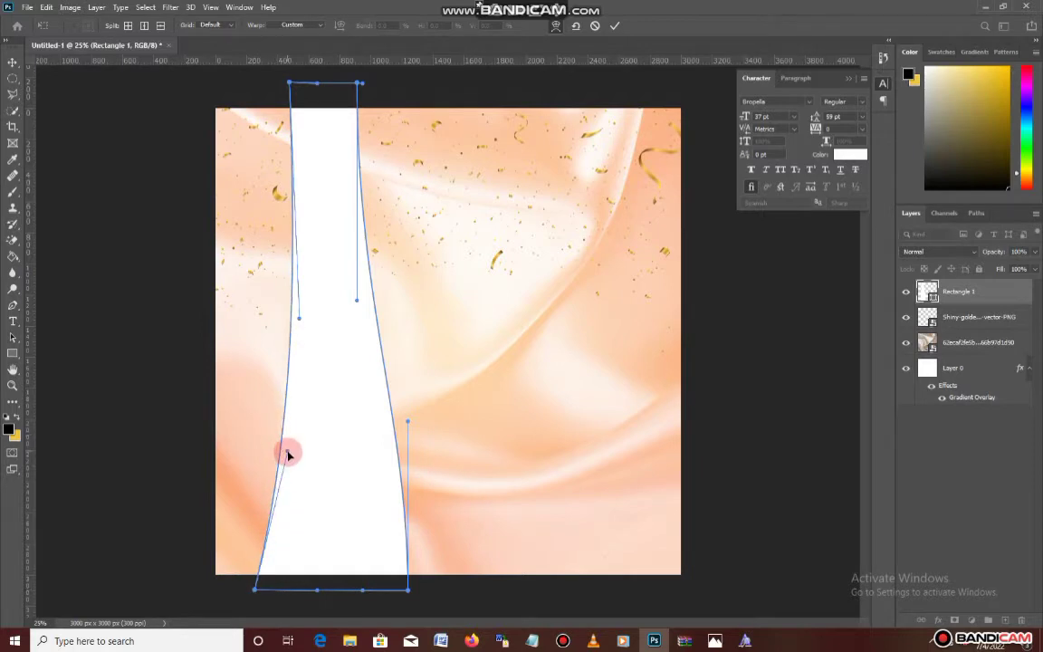
left_click_drag(407, 424, 370, 454)
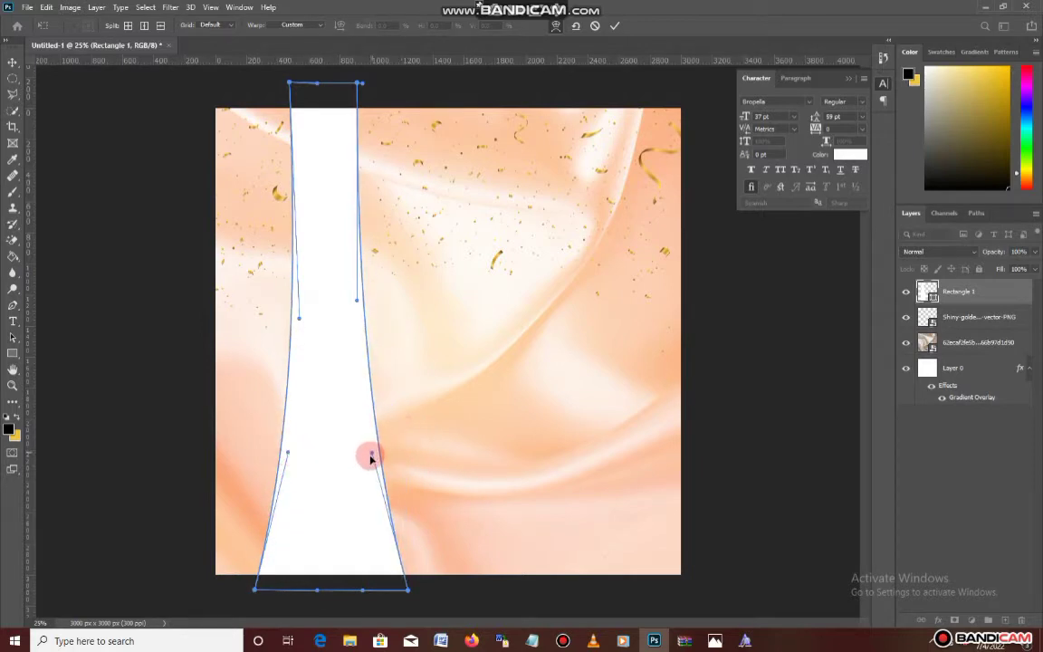
left_click_drag(359, 83, 362, 83)
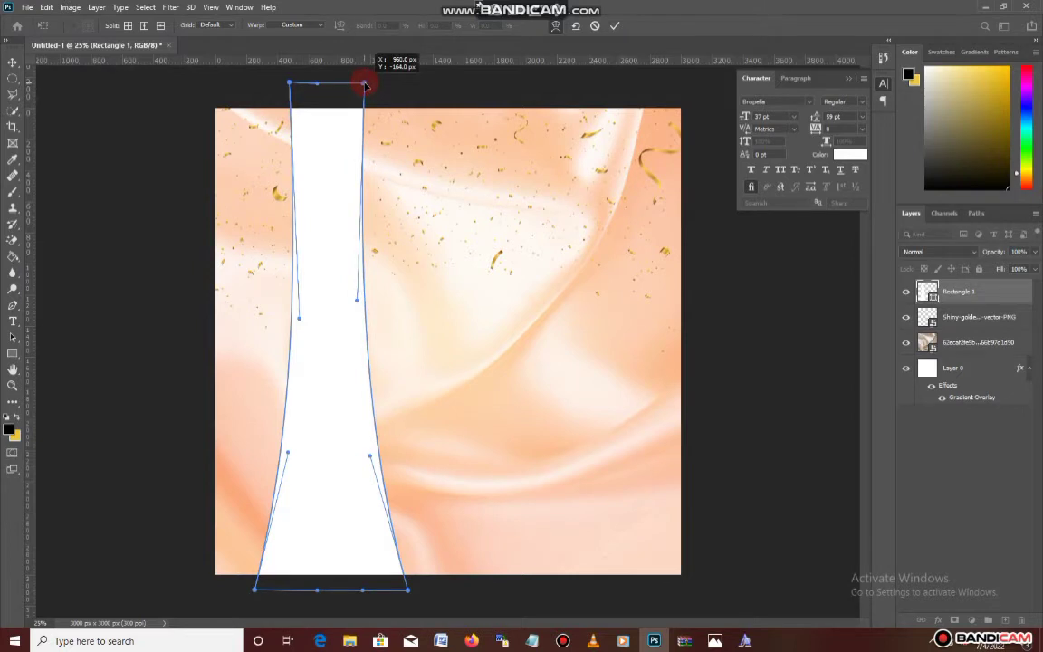
left_click_drag(290, 83, 295, 84)
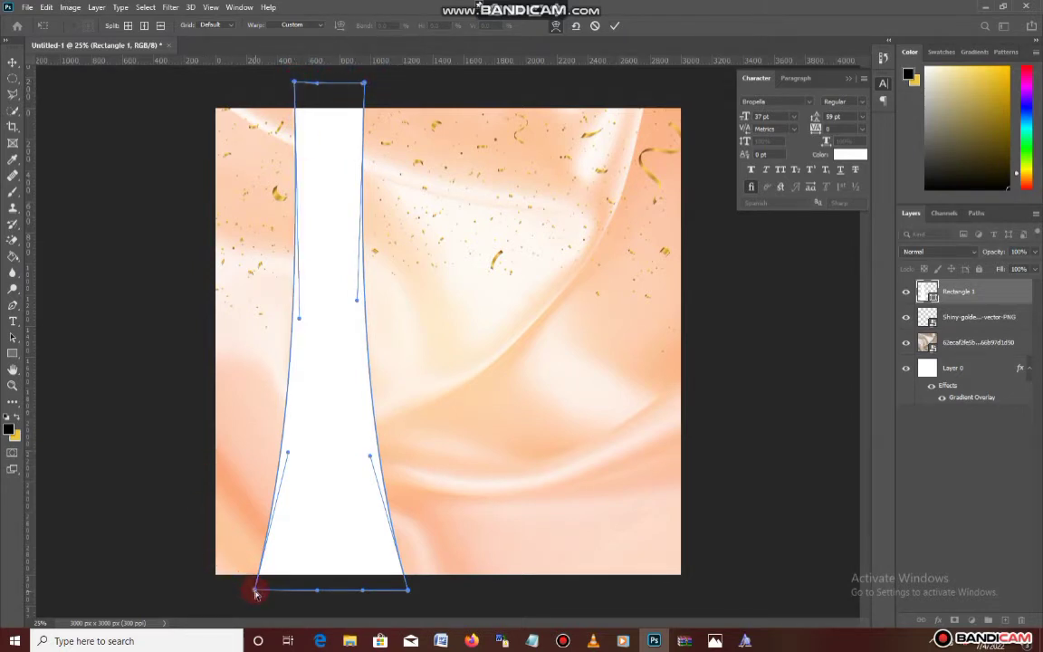
left_click_drag(253, 593, 236, 595)
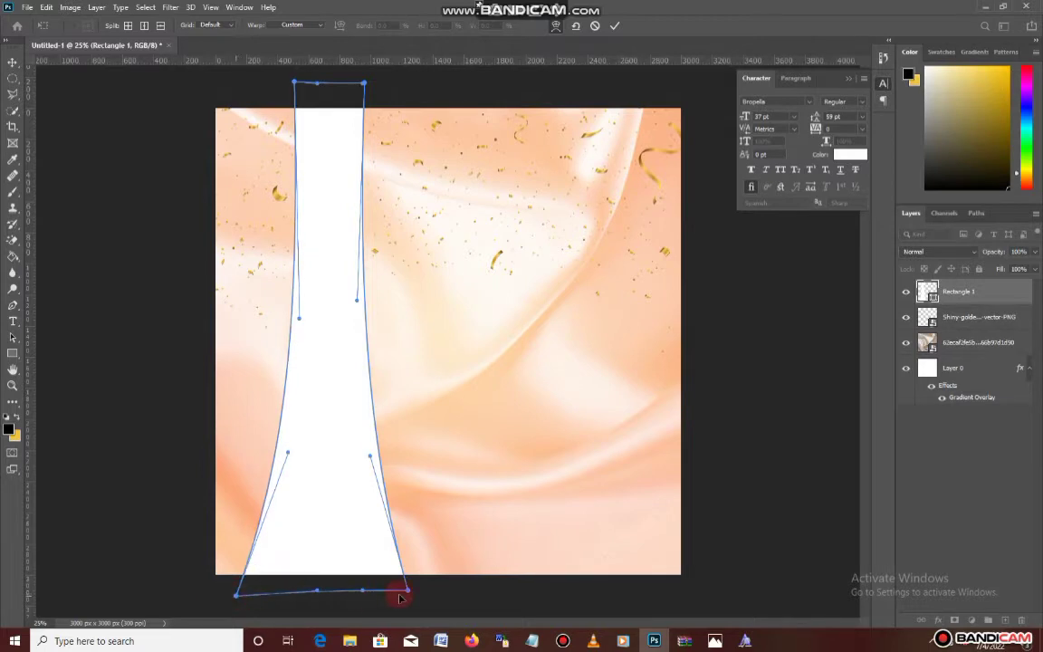
left_click_drag(409, 593, 414, 590)
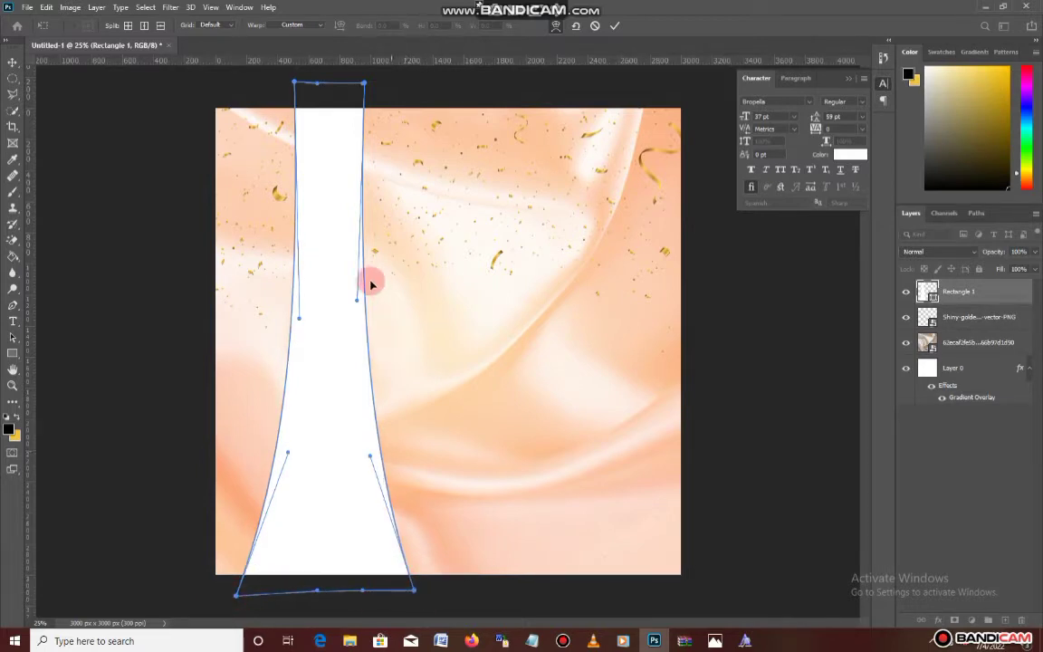
left_click(617, 25)
left_click_drag(354, 277, 348, 280)
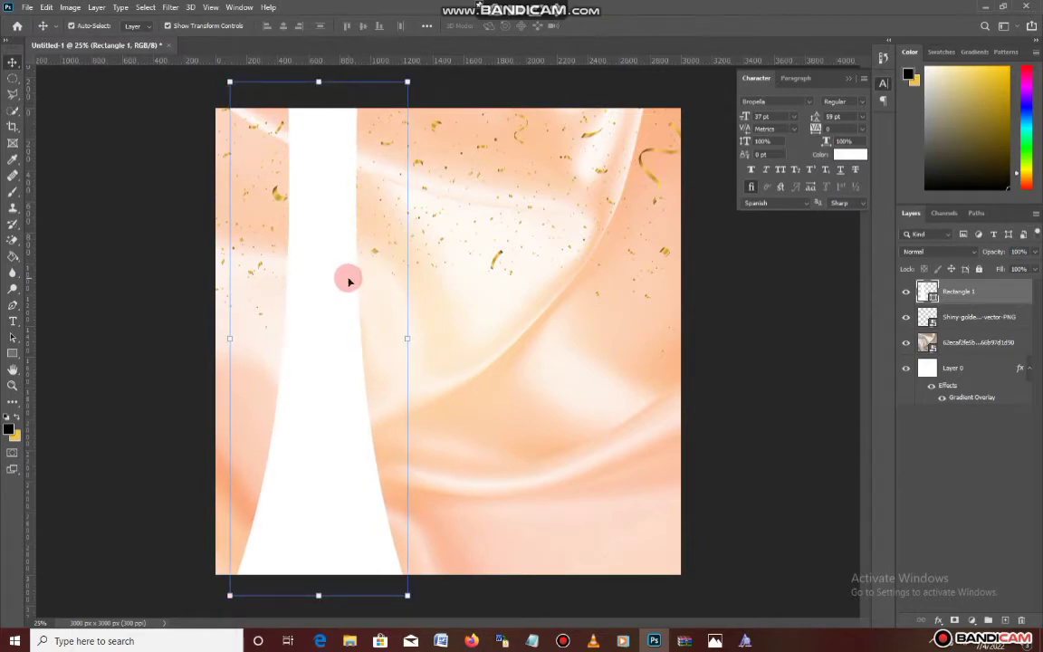
Place the lollaby pix cutout from the Tutorial folder into the document and position it over the white strip
left_click(519, 301)
left_click(350, 641)
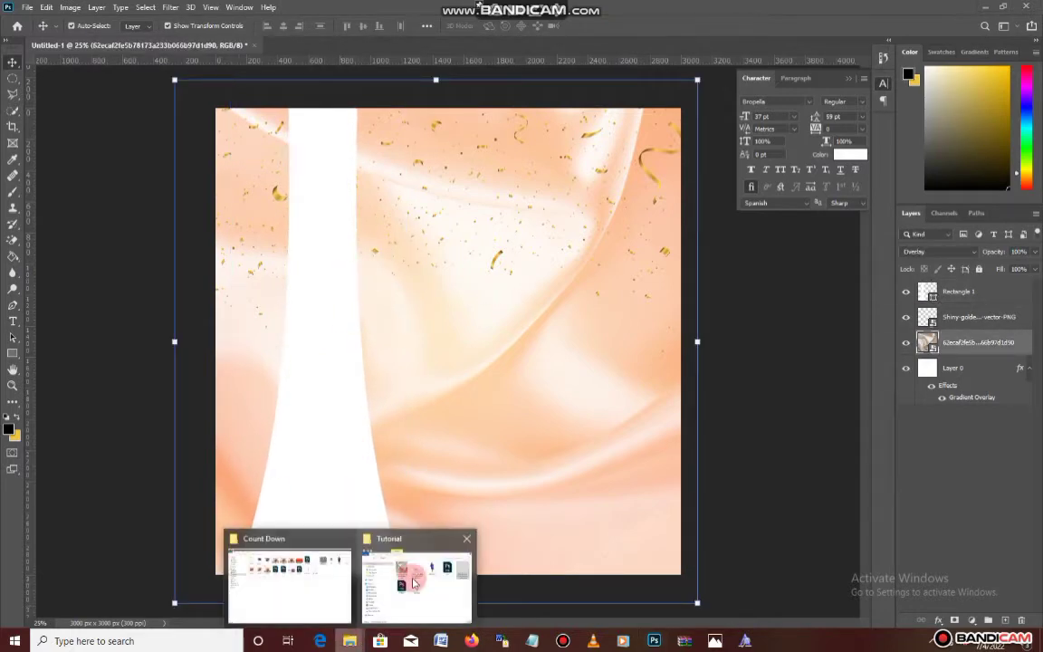
left_click(413, 584)
left_click(573, 210)
left_click_drag(572, 210, 97, 323)
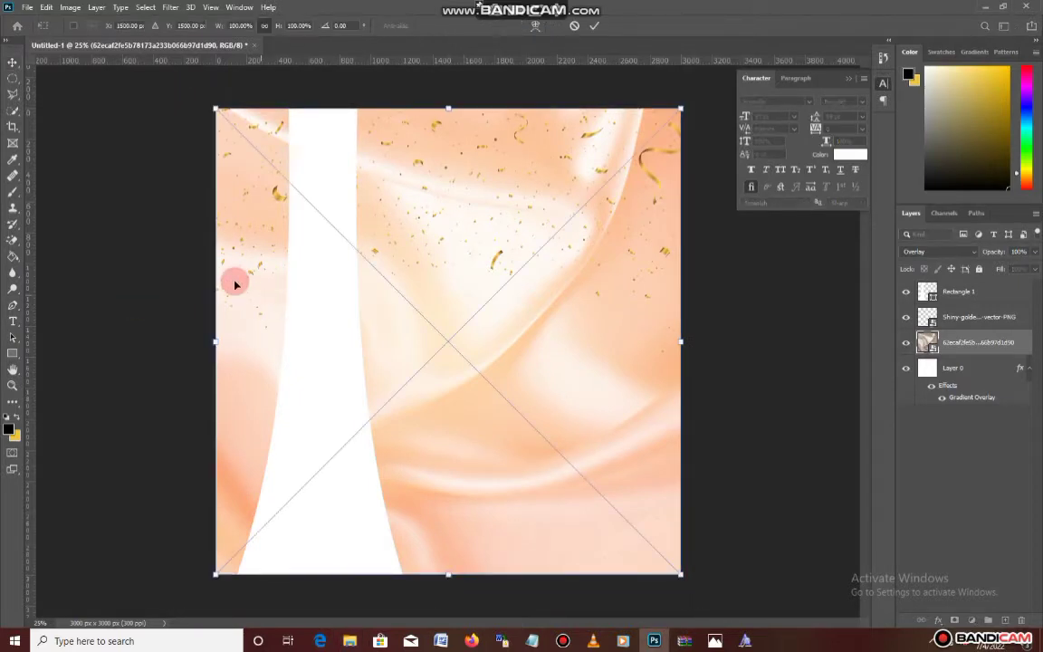
left_click_drag(445, 314, 346, 319)
Commit the lollaby pix placement and move its layer above Rectangle 1 to the top of the layer stack
left_click(969, 345)
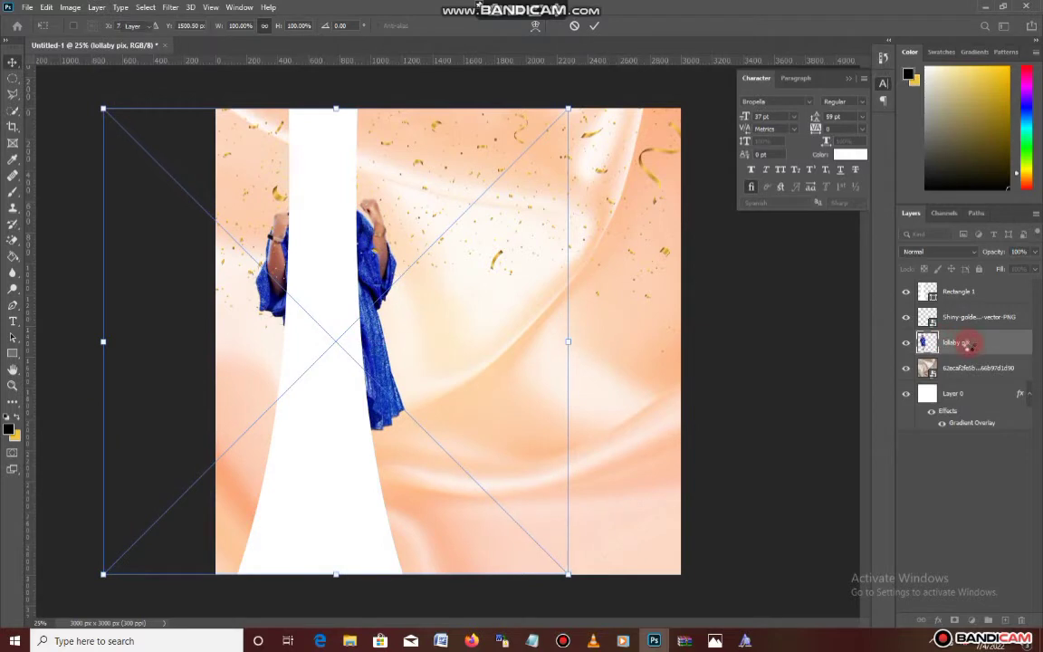
mouse_move(967, 297)
left_mouse_down()
mouse_move(958, 295)
mouse_move(966, 286)
mouse_move(953, 295)
left_mouse_up()
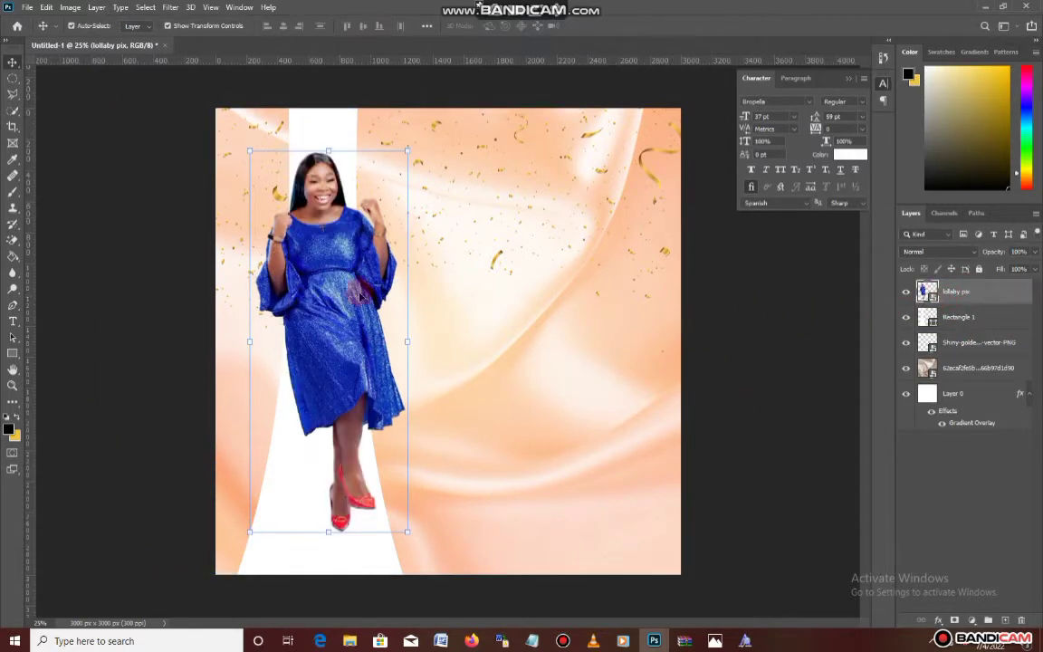
left_click_drag(359, 294, 365, 297)
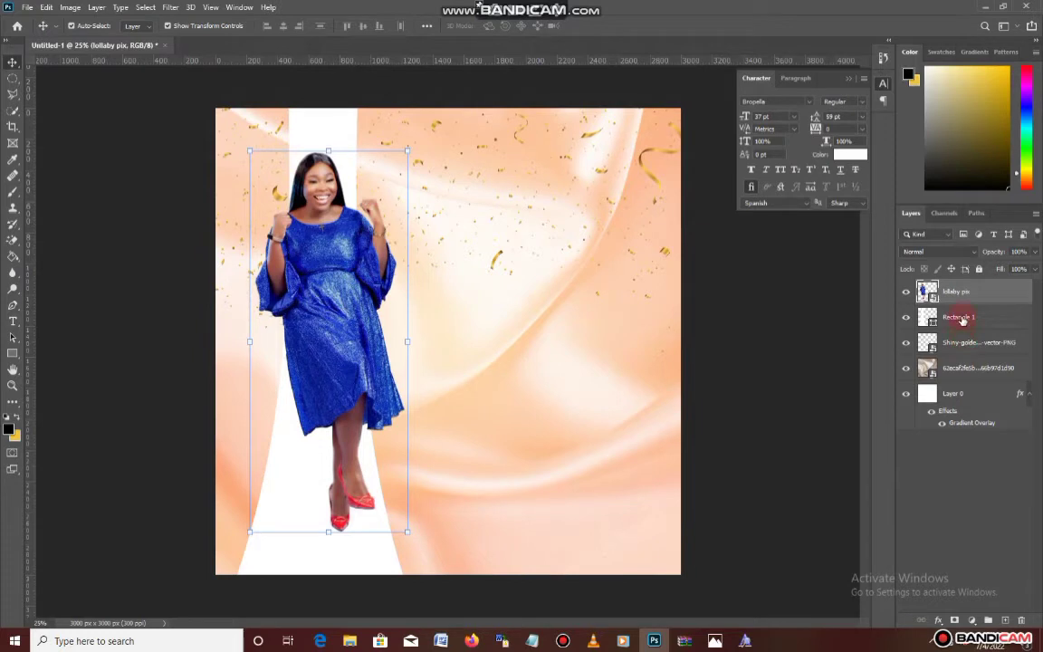
Duplicate the lollaby pix layer and move the copy directly beneath the original
left_click_drag(973, 293, 1007, 621)
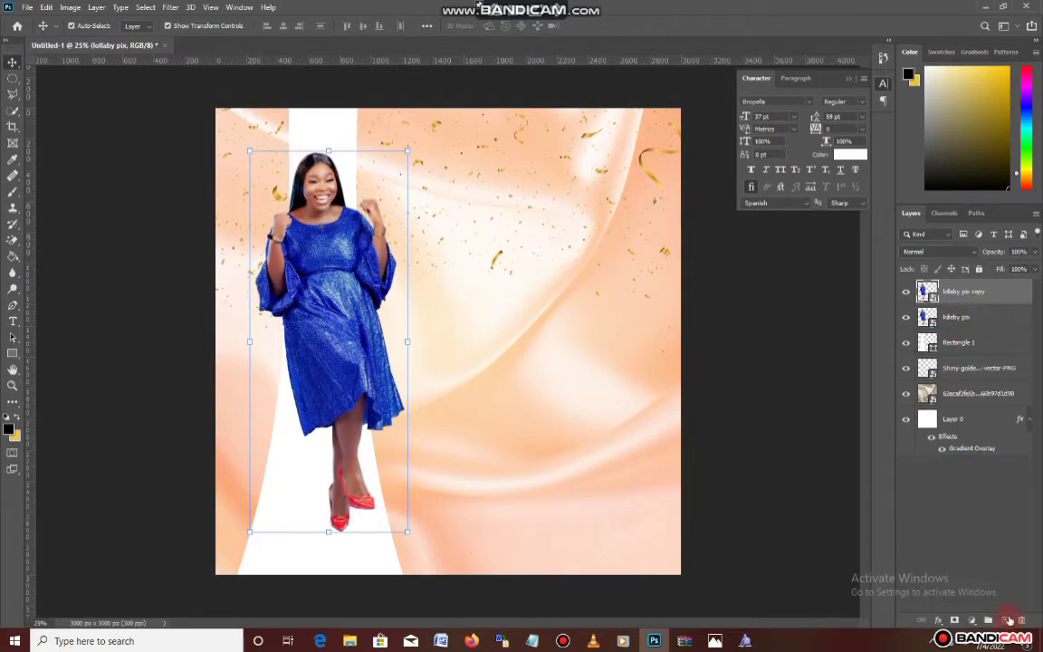
left_click(940, 621)
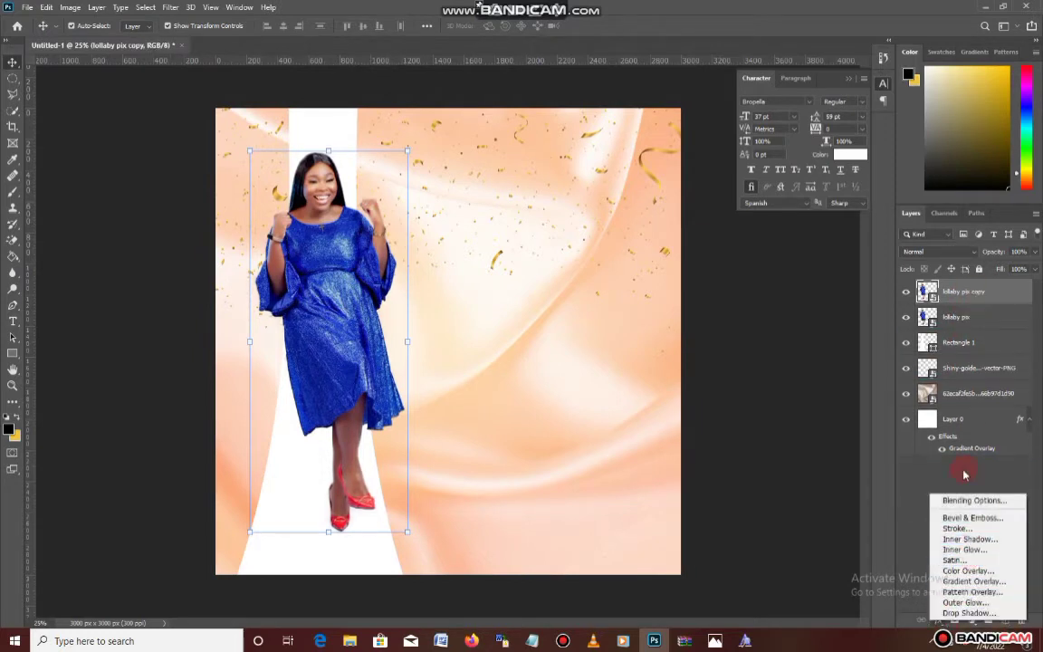
left_click(964, 319)
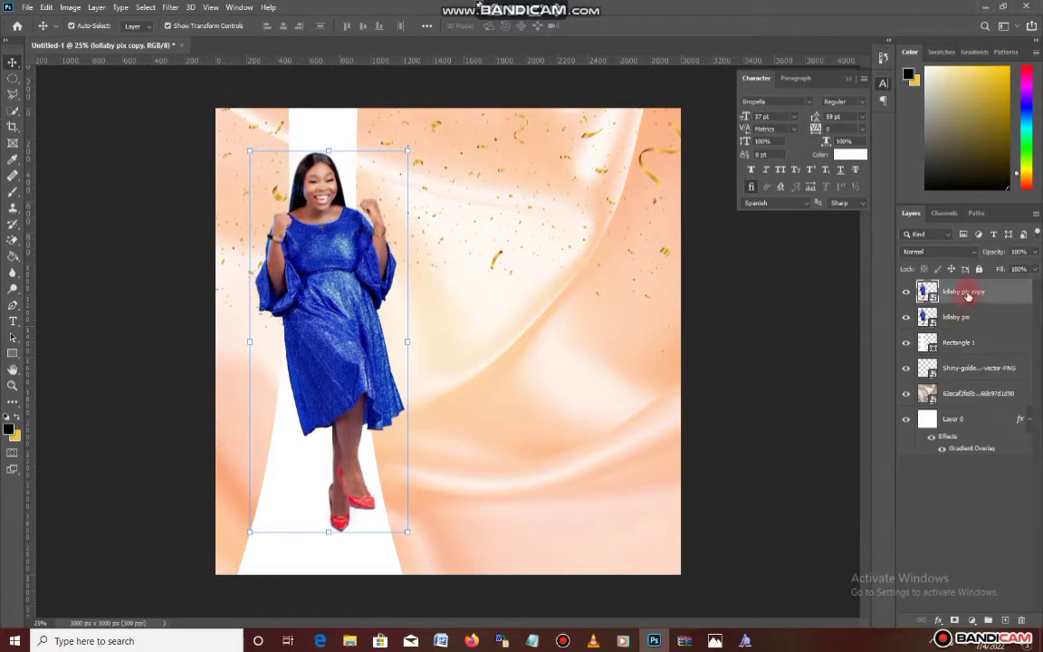
left_click_drag(967, 295, 947, 325)
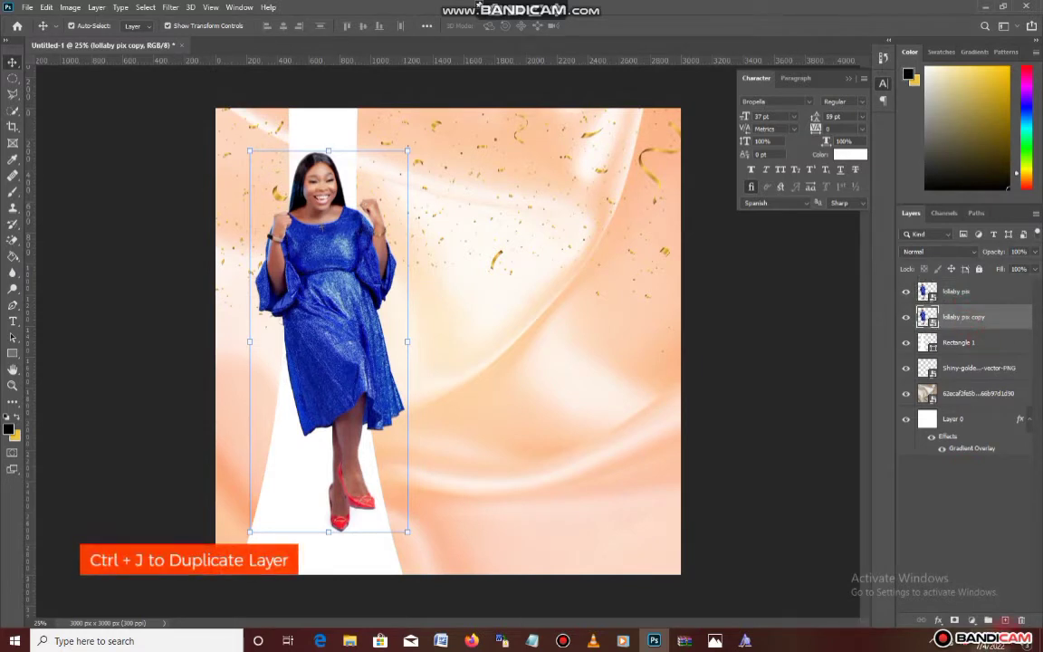
Apply a black Color Overlay at 100% opacity to the lollaby pix copy layer
left_click(942, 621)
left_click(967, 573)
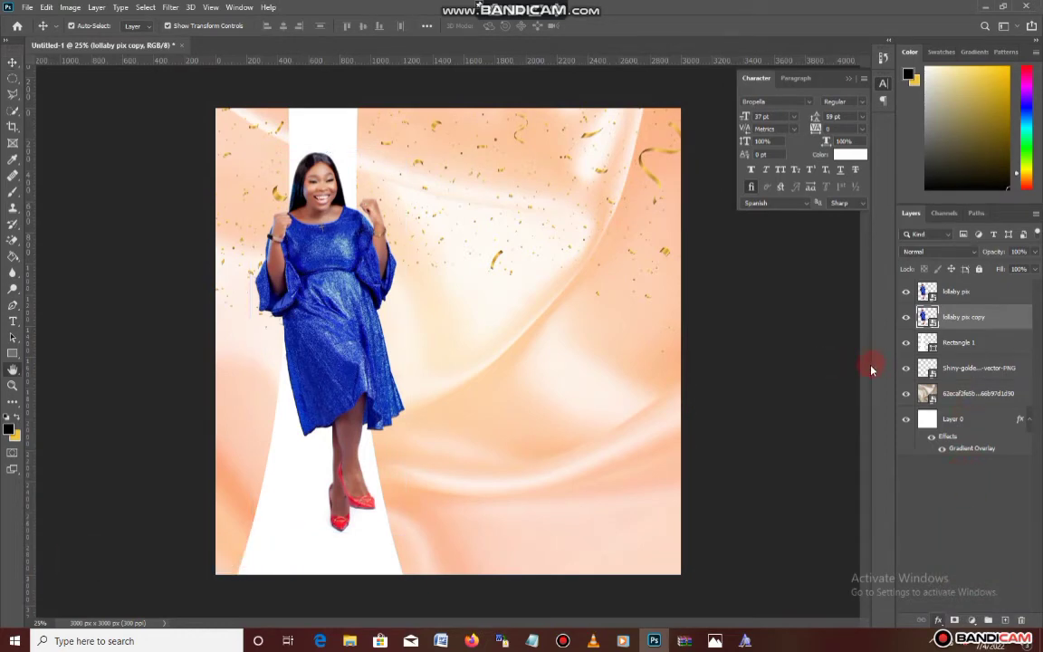
left_click(852, 210)
left_click_drag(676, 408, 699, 491)
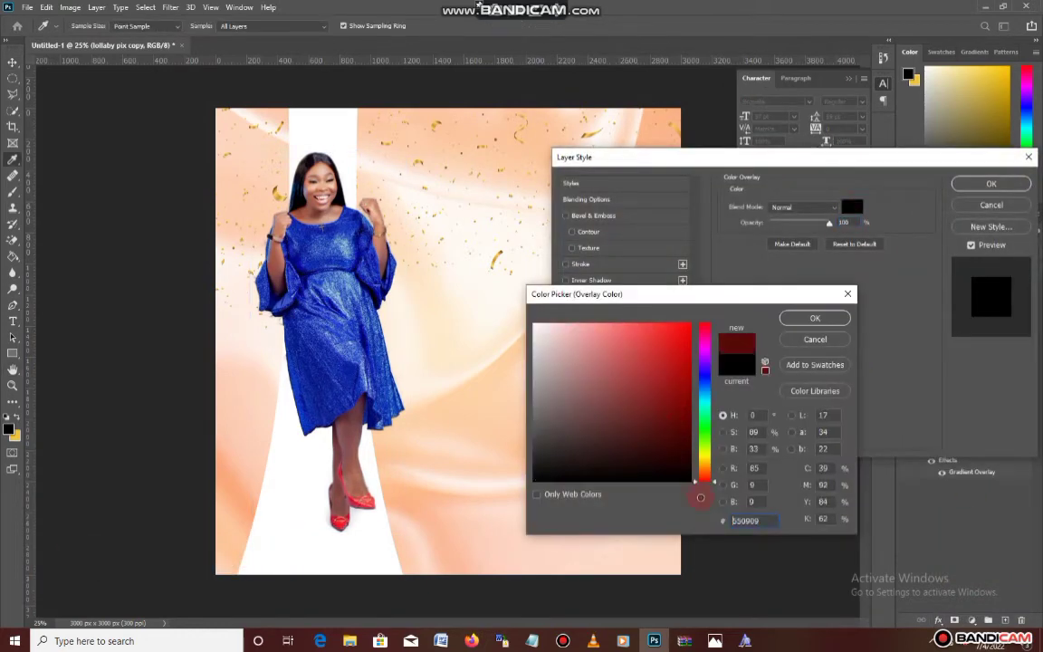
key("Return")
left_click(991, 184)
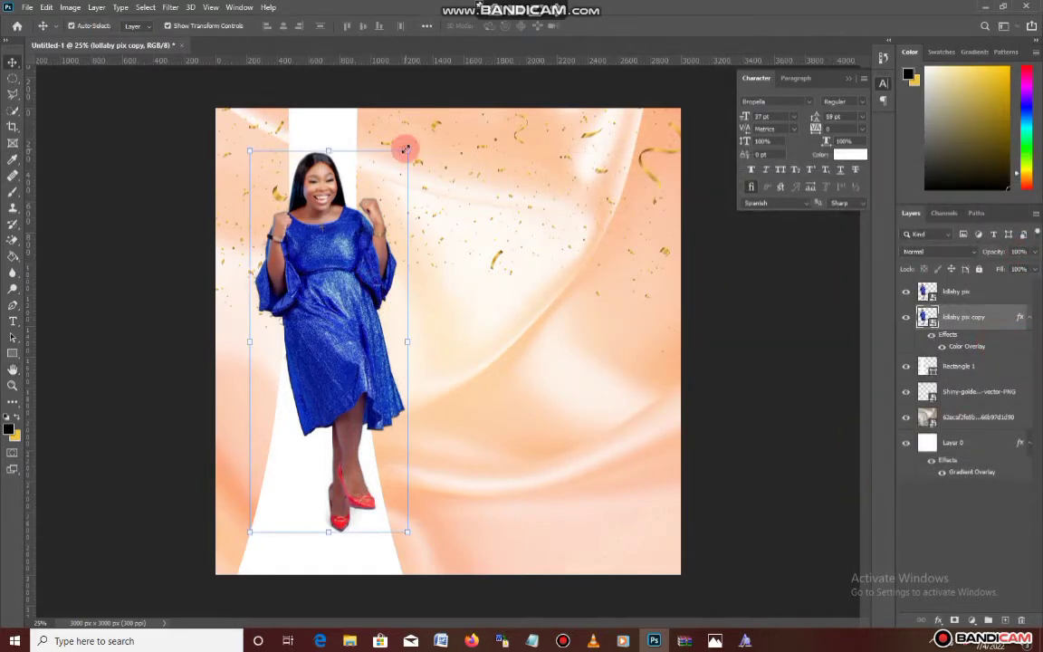
Distort the black lollaby pix copy into a flattened shadow slanting left from the celebrant's feet and commit the transform
key("ctrl+t")
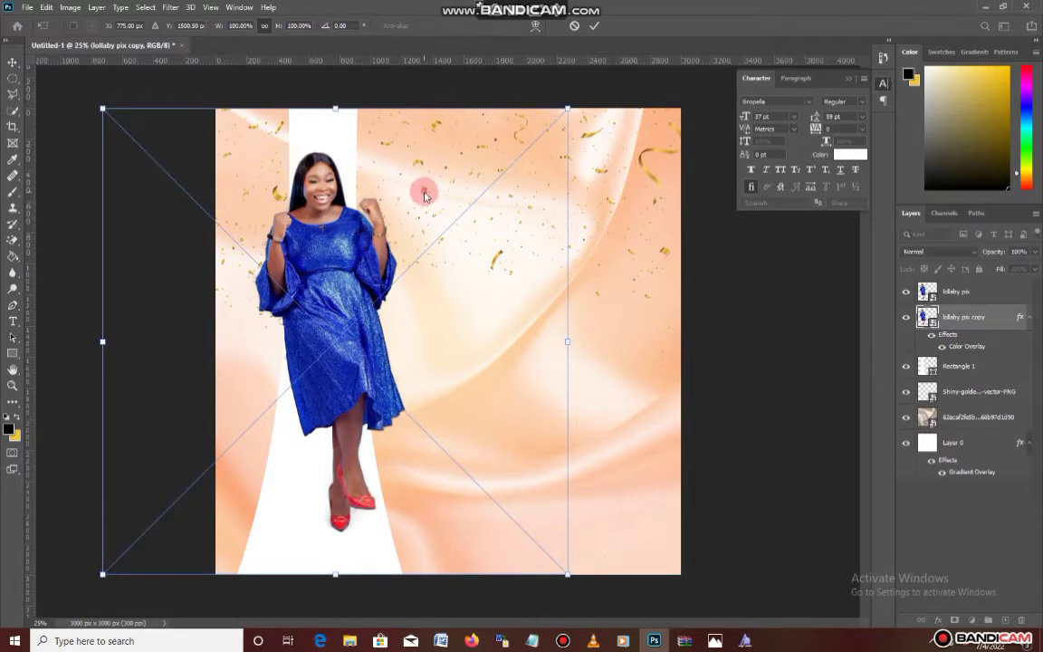
right_click(424, 194)
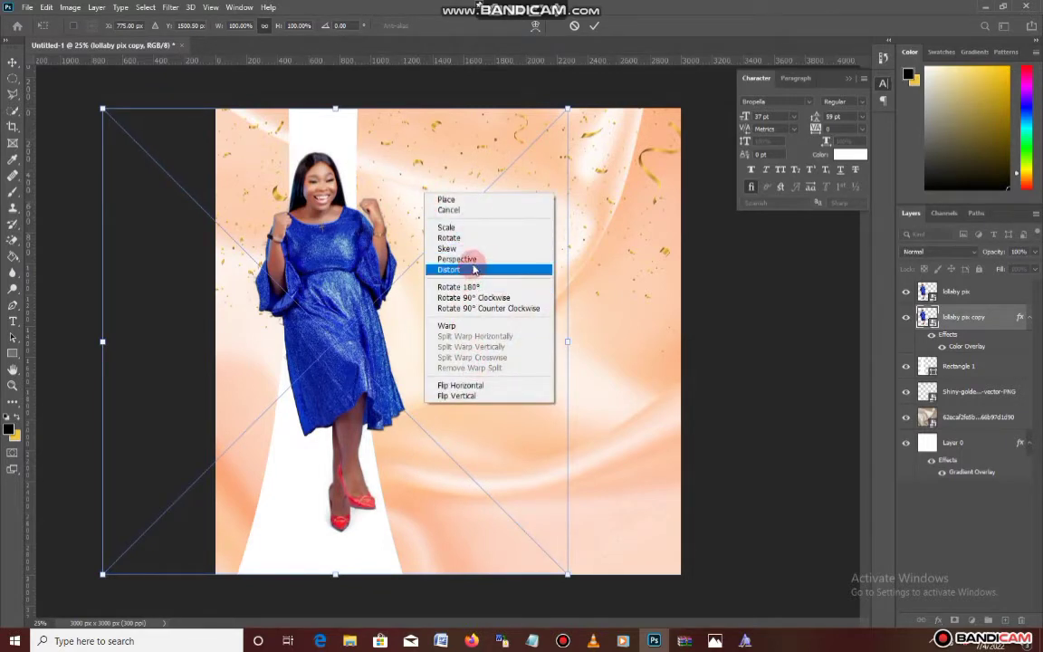
left_click(335, 110)
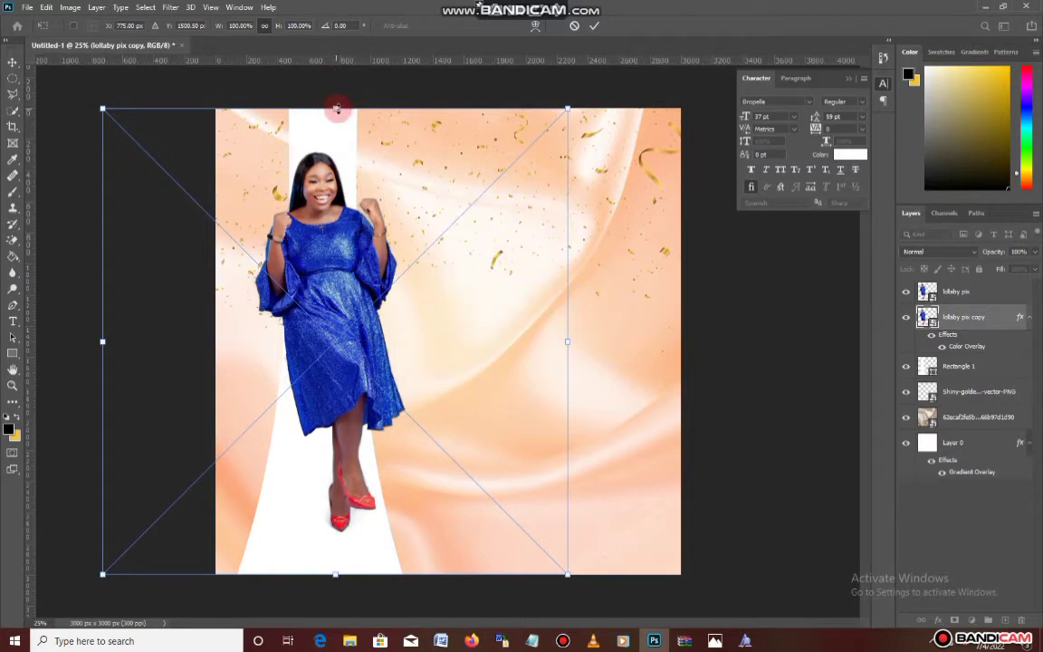
left_click_drag(335, 109, 190, 321)
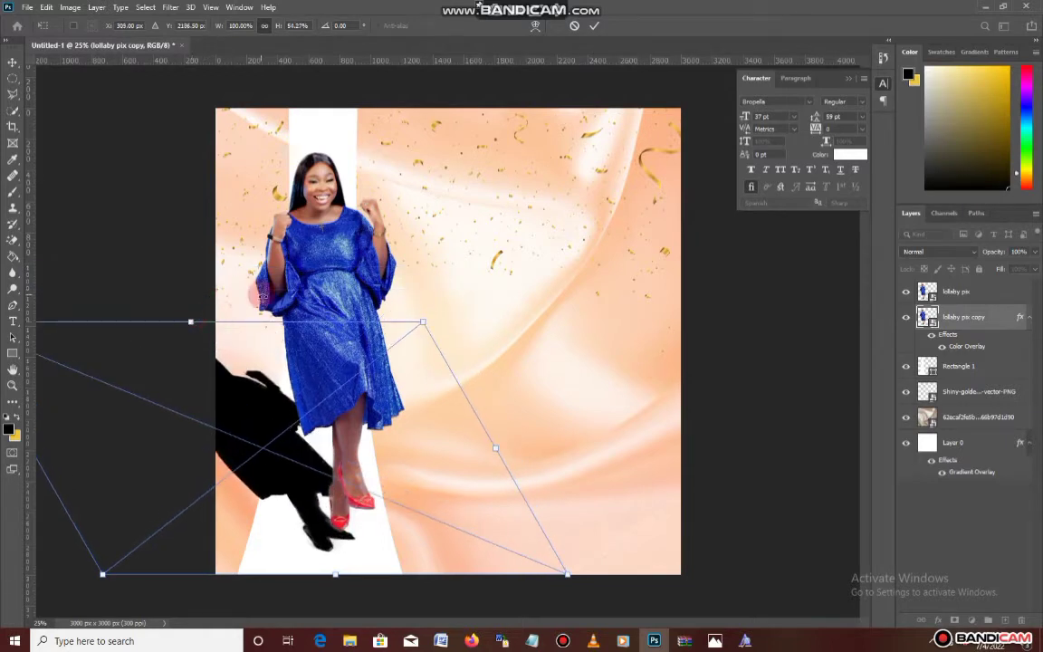
left_click_drag(271, 483, 281, 451)
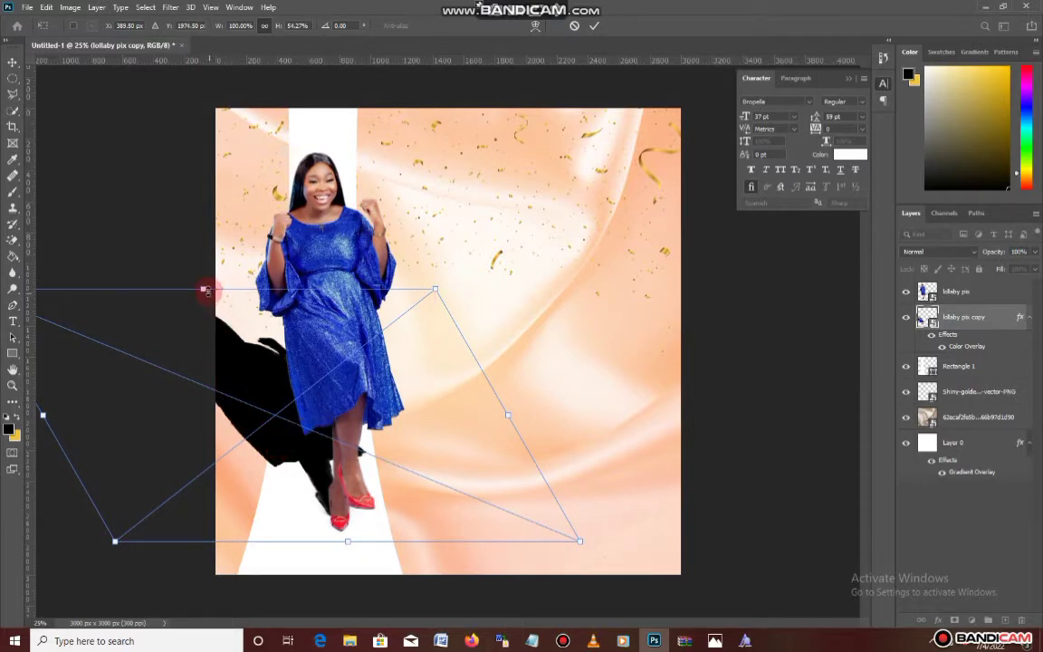
left_click_drag(204, 297, 248, 364)
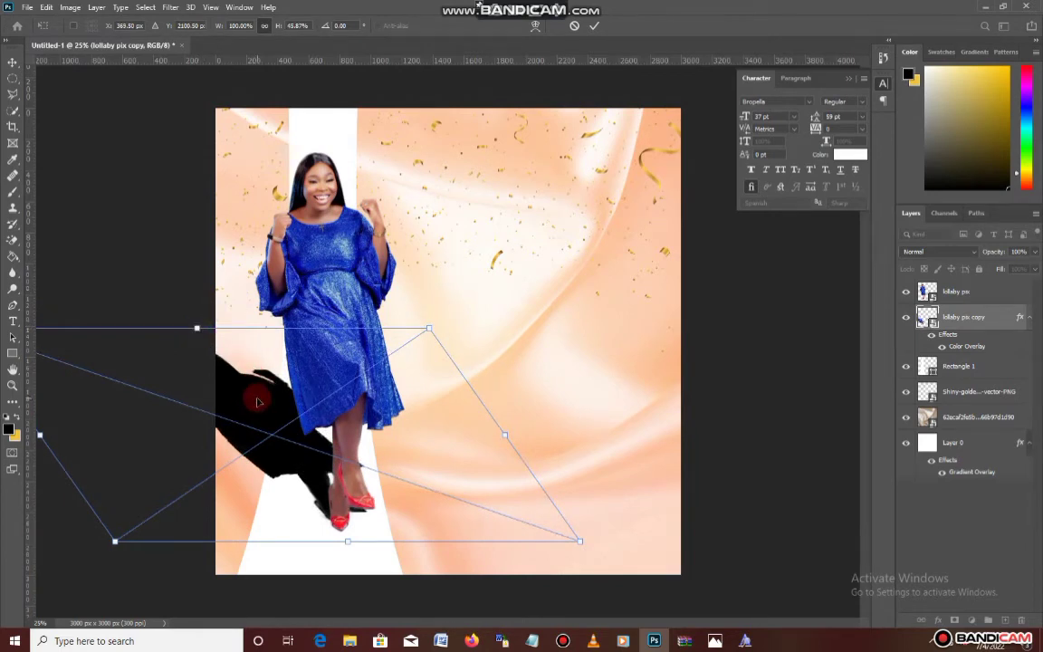
left_click_drag(257, 403, 264, 392)
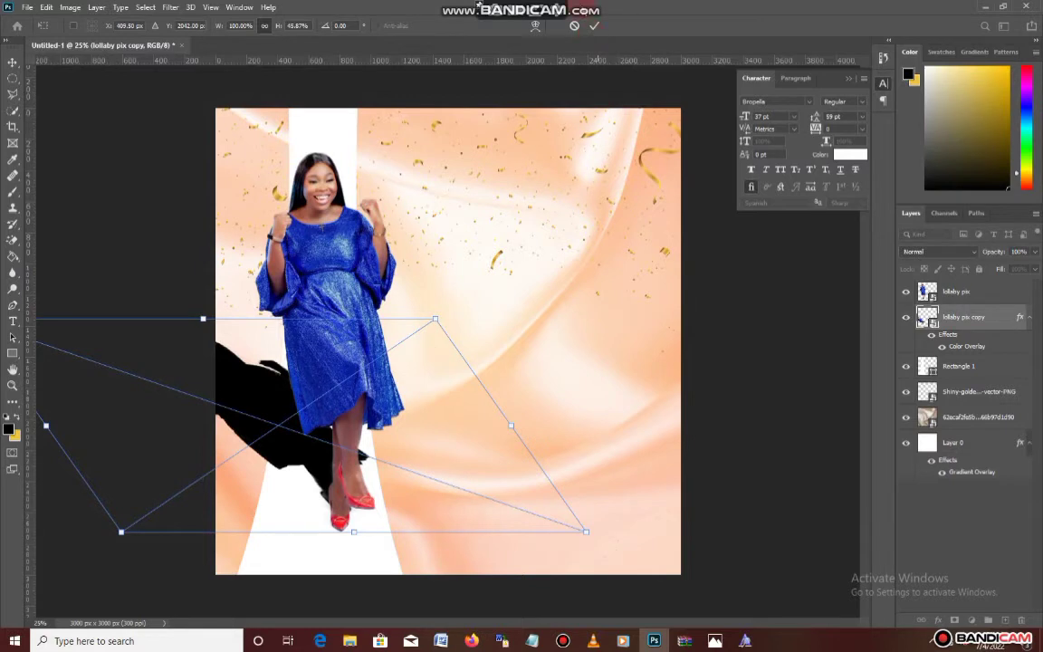
left_click(595, 27)
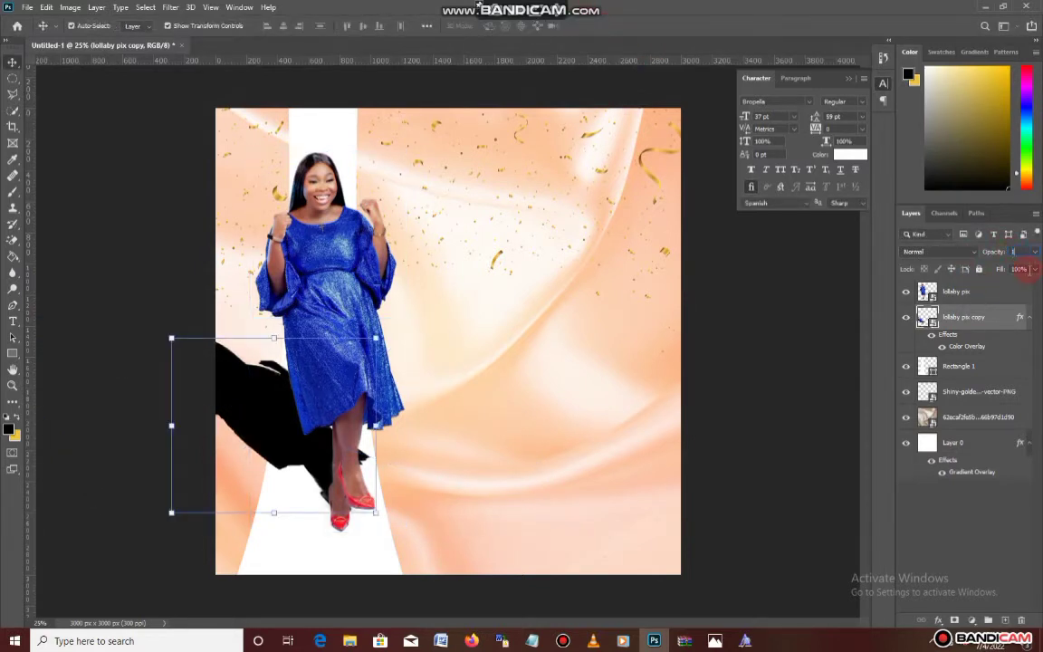
Set the shadow layer's opacity to 15% and fade its far left end with a black brush on a layer mask
type("15")
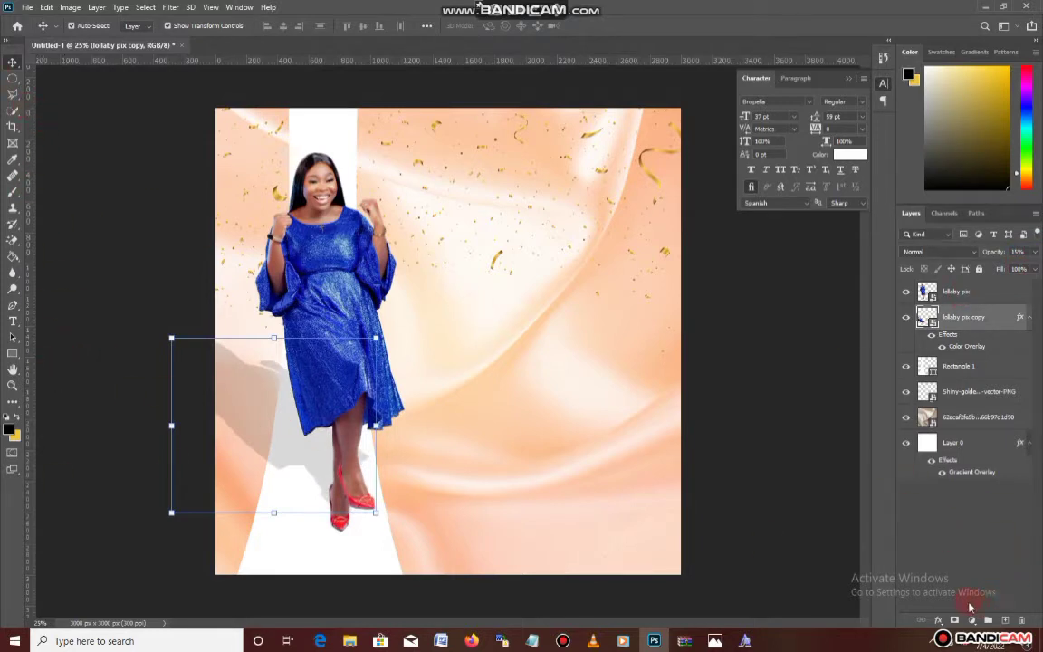
left_click(946, 621)
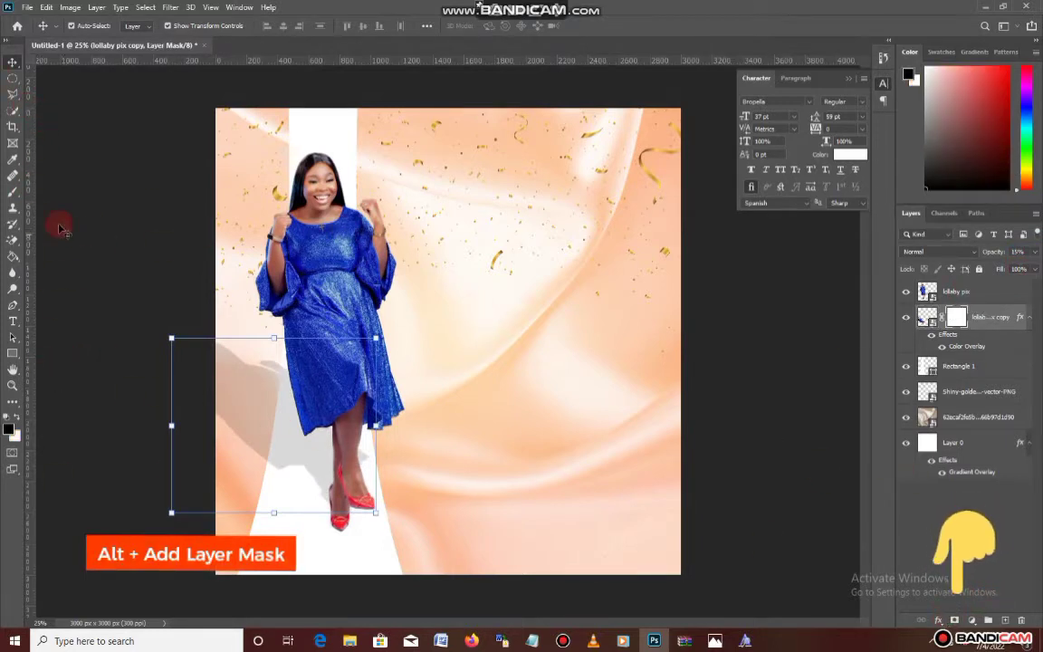
left_click(12, 191)
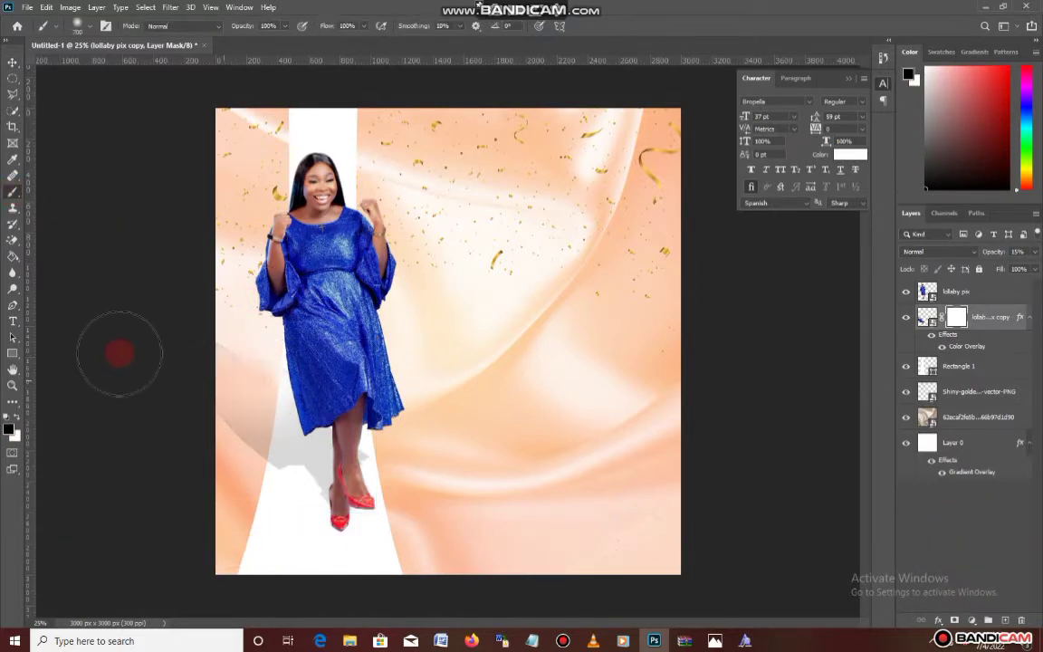
left_click(11, 64)
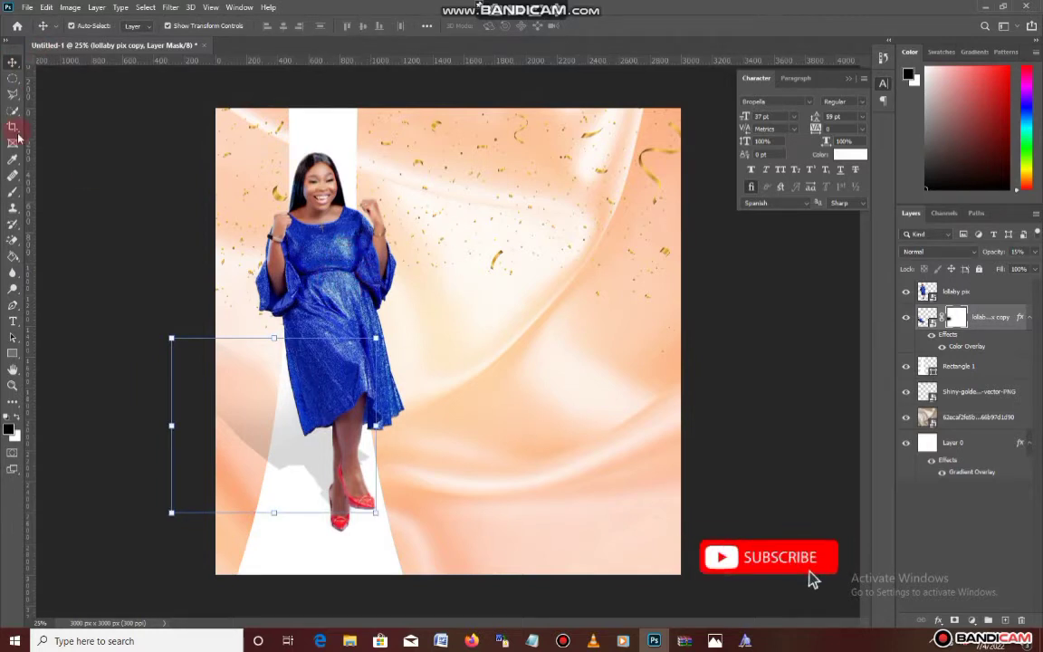
Place the golden Happy Birthday text image above the satin layer, scaled to 16.58% and positioned right of the celebrant
left_click(465, 380)
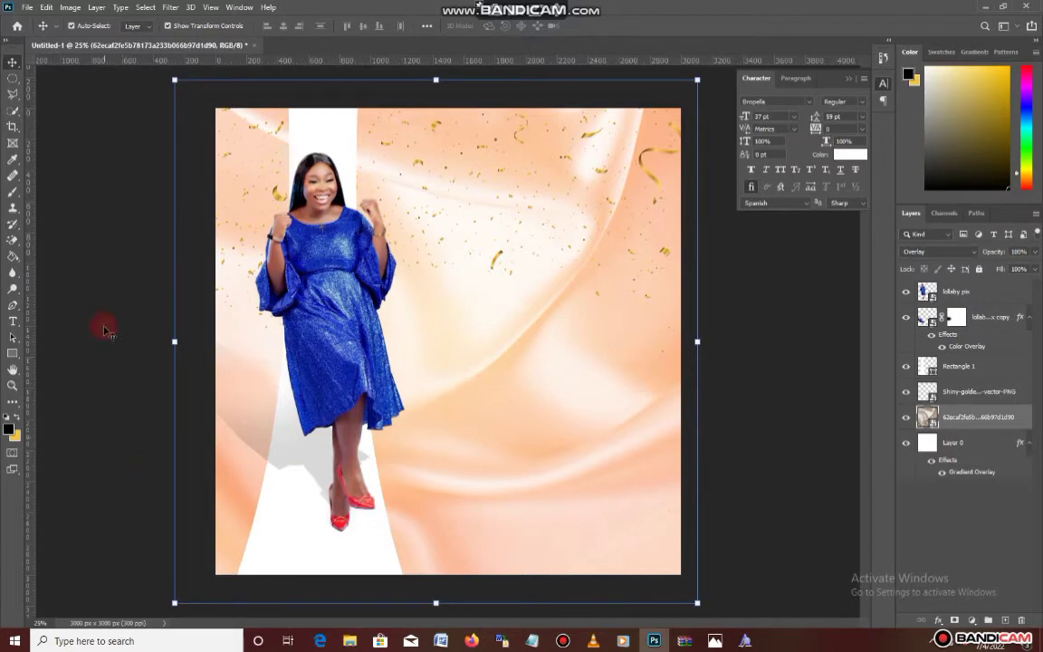
mouse_move(354, 643)
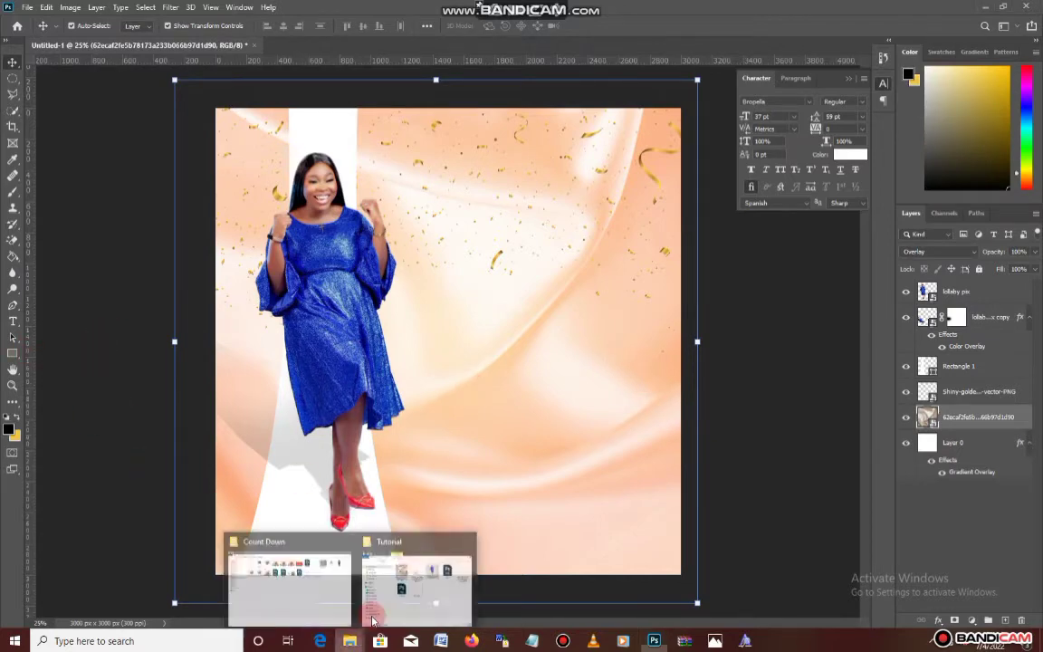
left_click(412, 552)
left_click(504, 220)
left_click(144, 299)
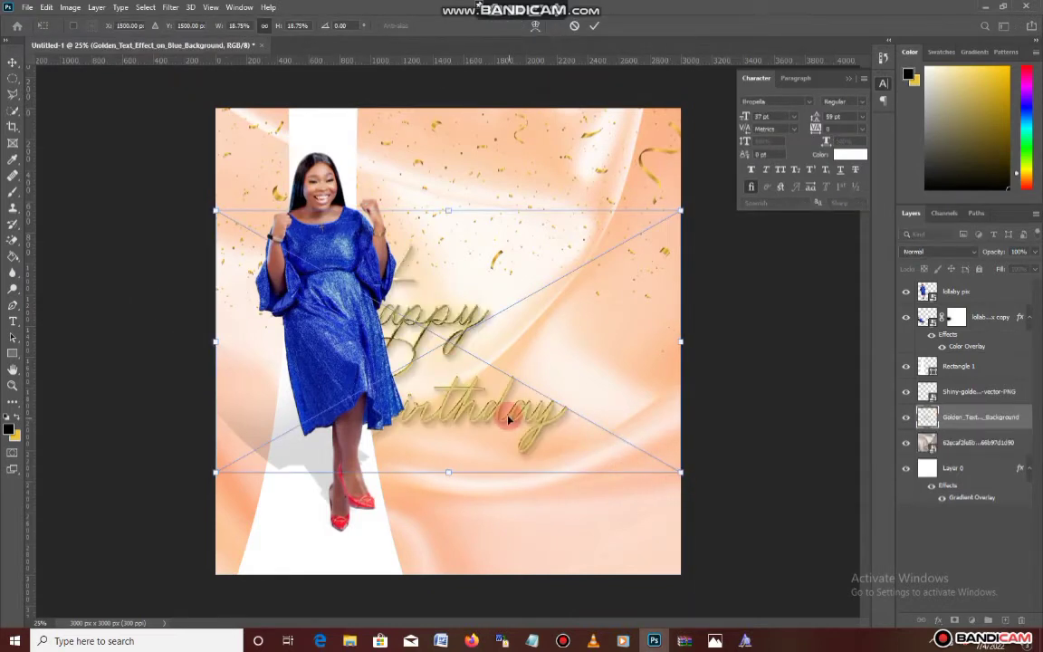
left_click_drag(518, 415, 602, 343)
left_click_drag(765, 406, 641, 347)
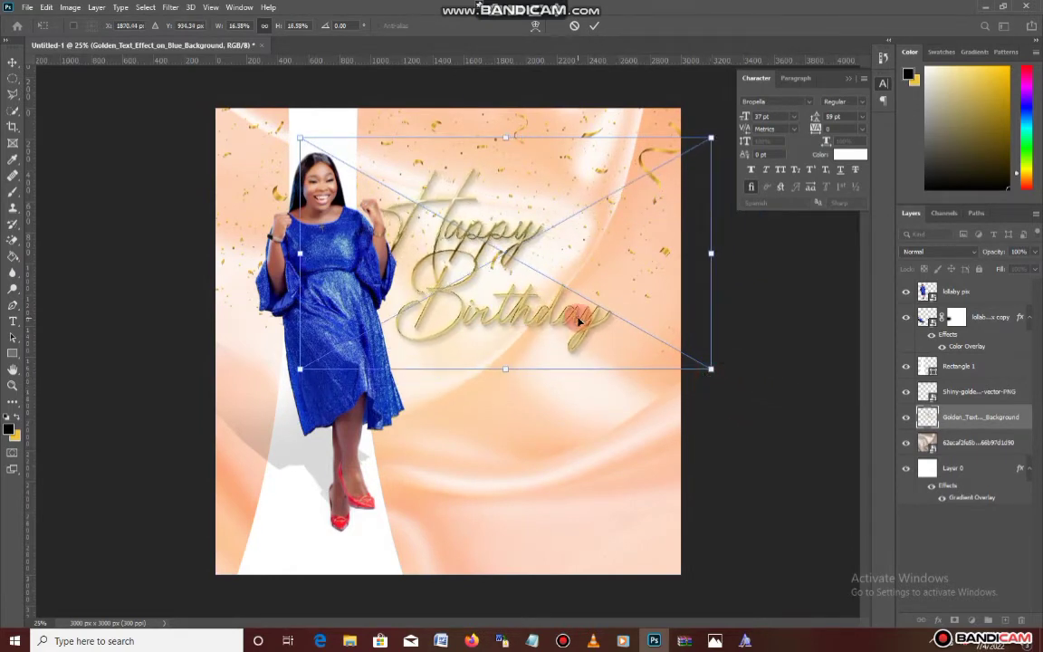
left_click_drag(576, 322, 595, 344)
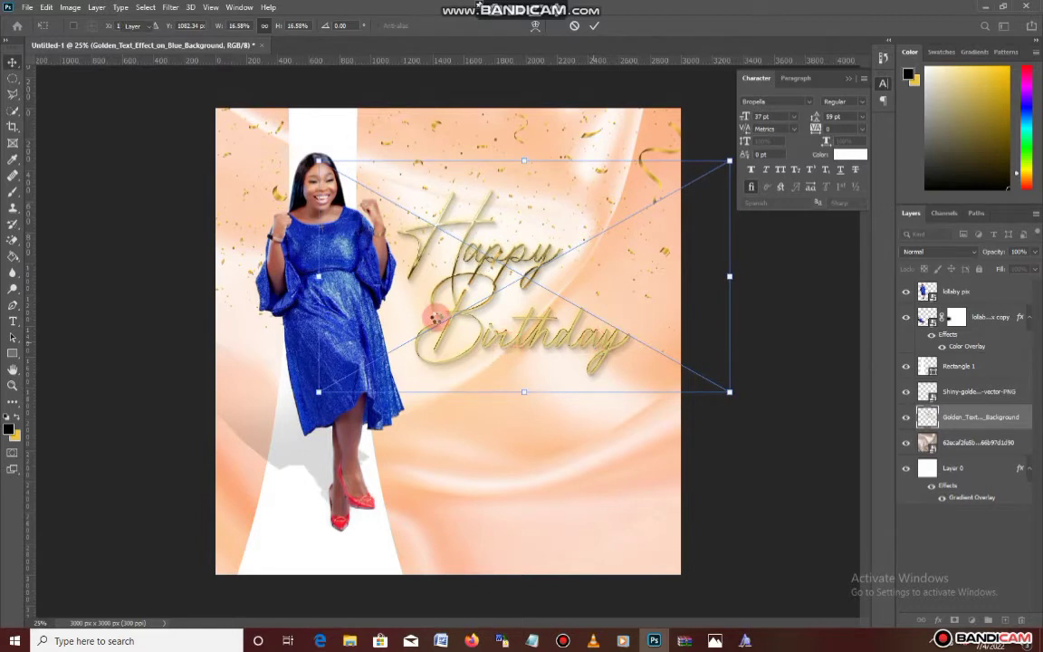
key("Return")
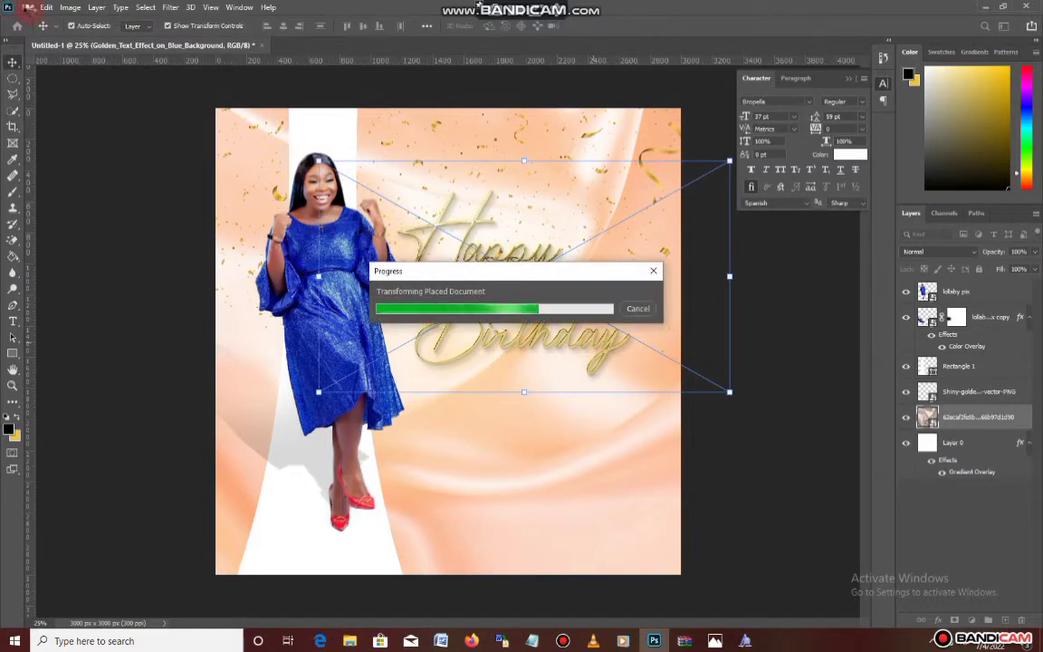
Recolor the Happy Birthday lettering with Hue/Saturation at hue +180, saturation +100 and lightness -15
left_click(30, 8)
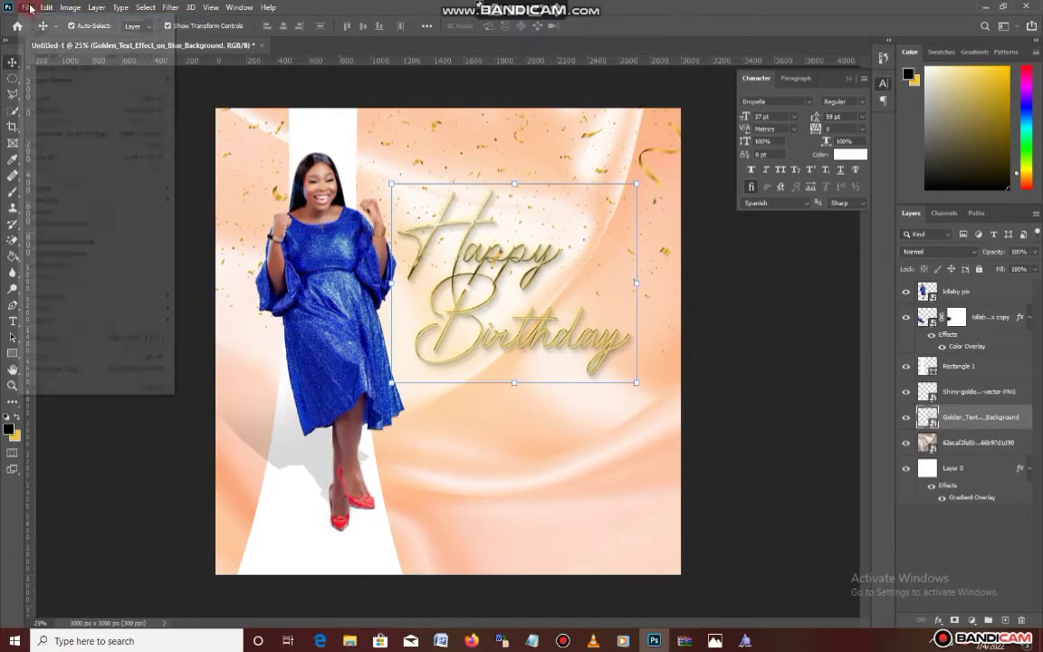
mouse_move(48, 8)
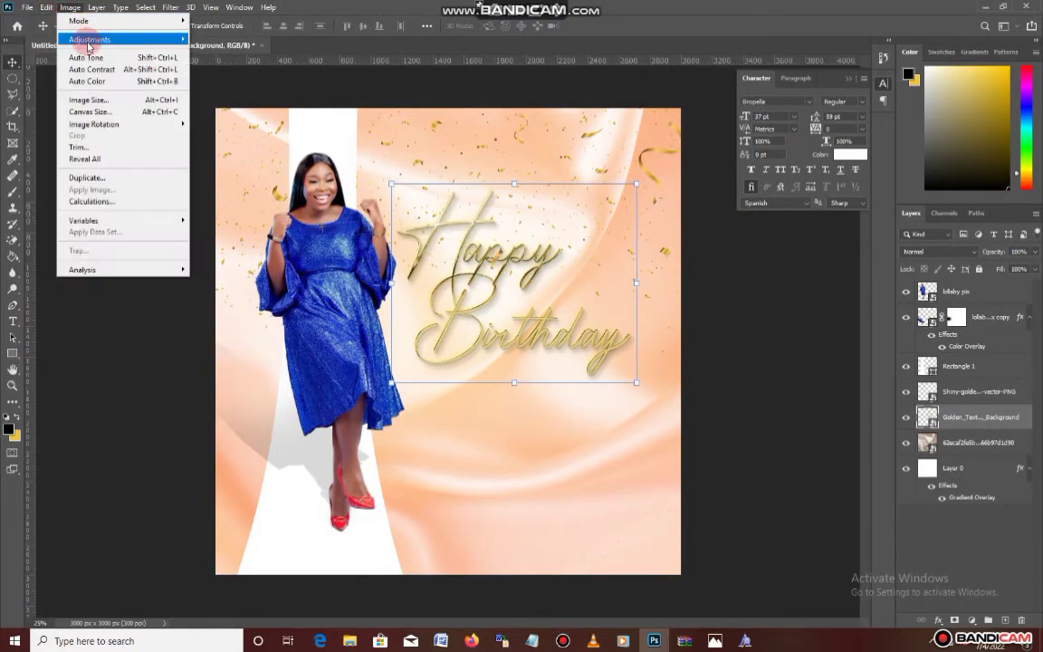
mouse_move(91, 39)
left_click(229, 105)
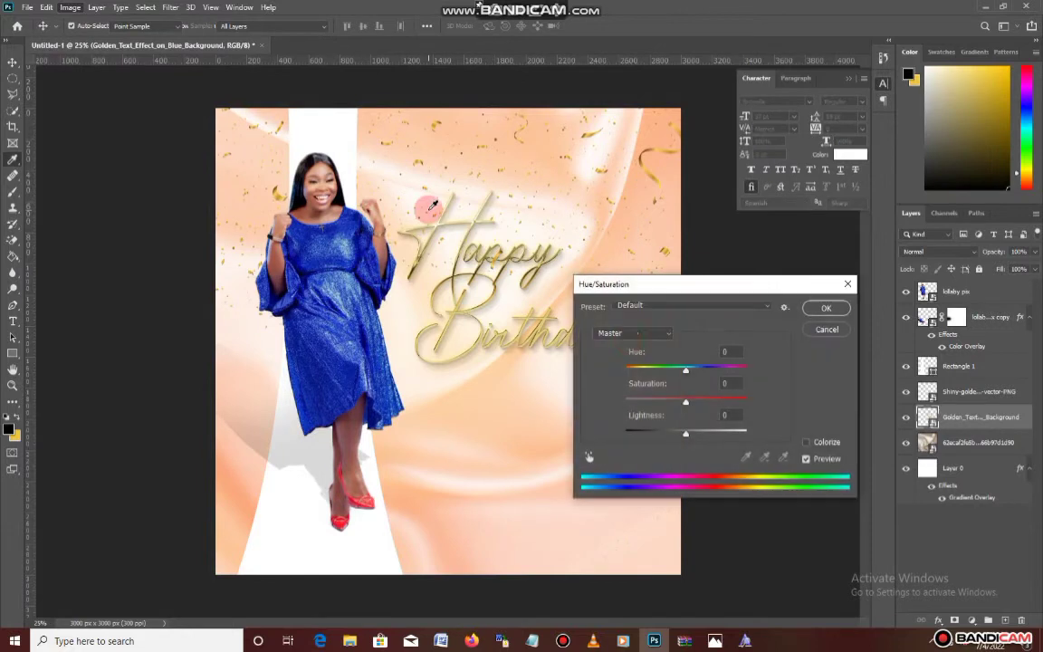
left_click_drag(715, 370, 758, 378)
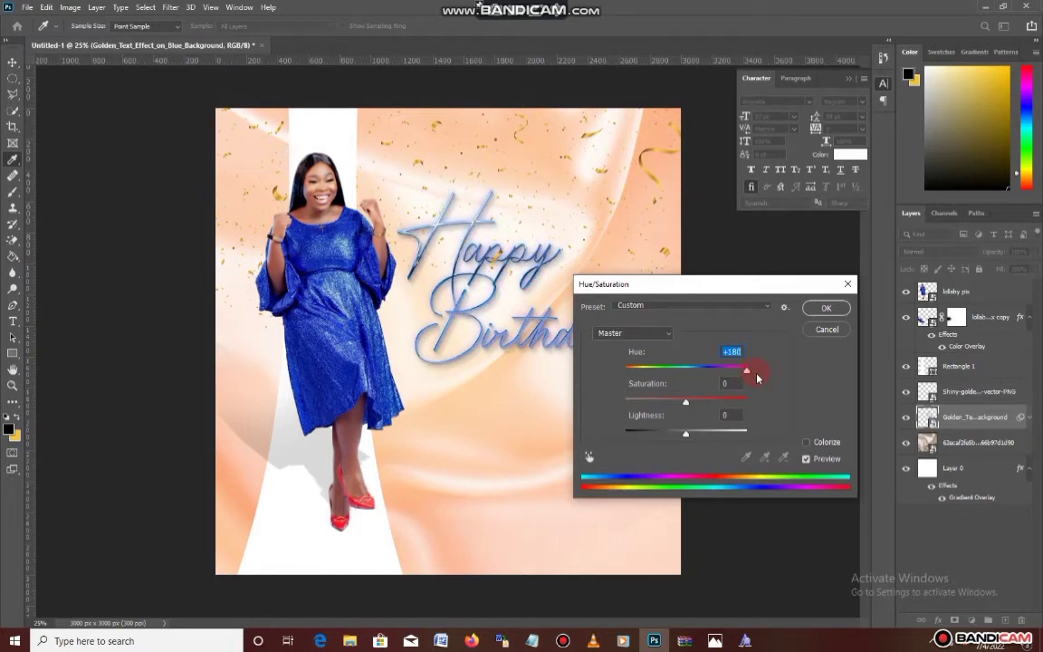
left_click_drag(693, 406, 743, 408)
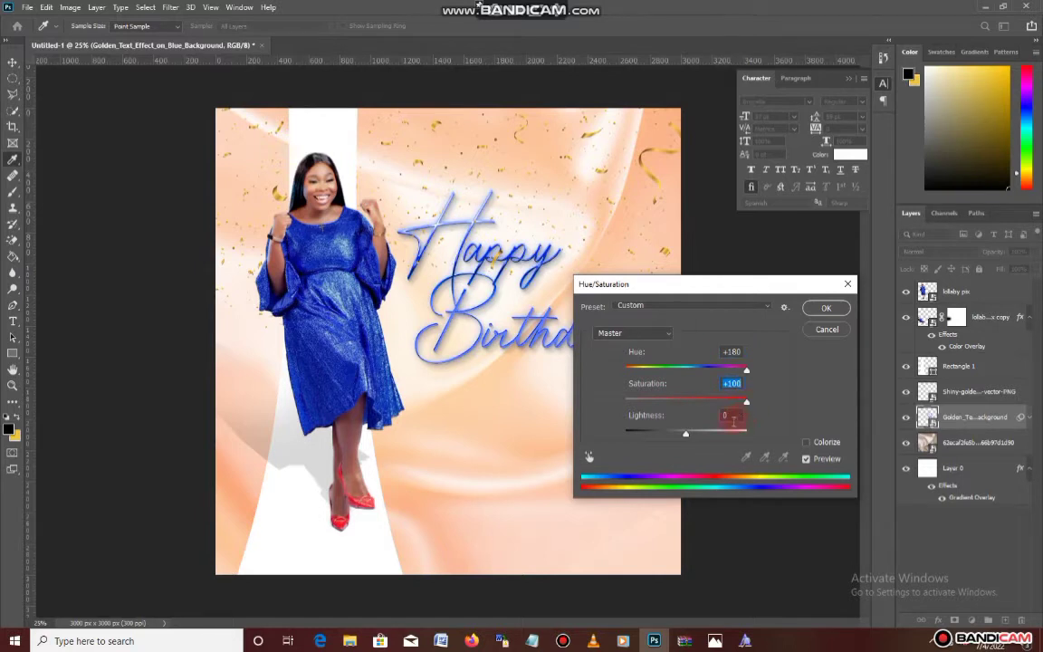
left_click_drag(688, 439, 679, 444)
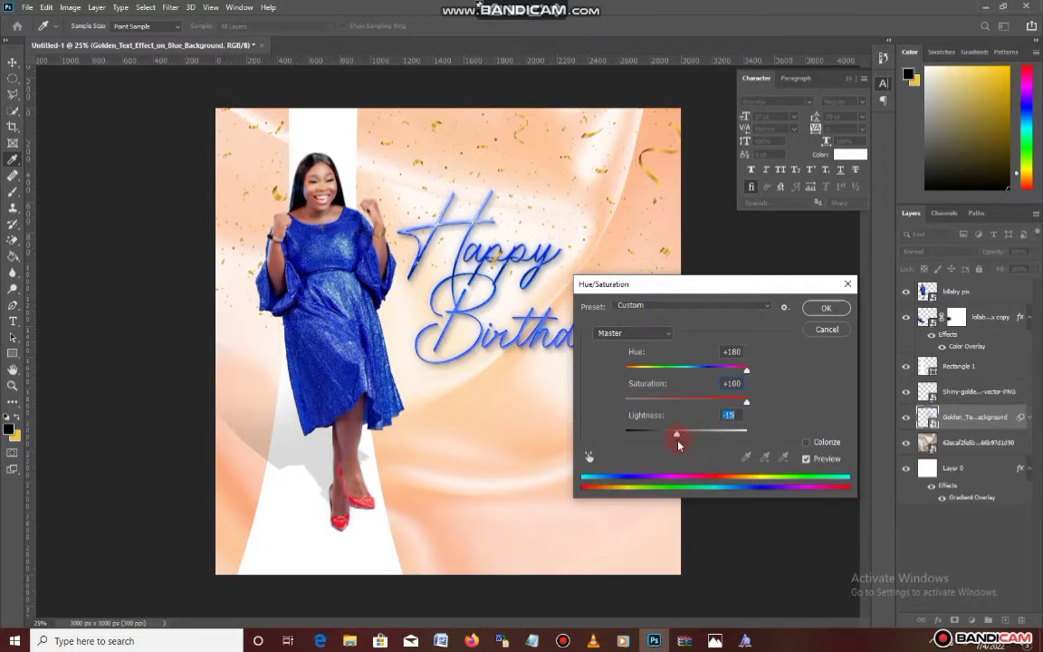
left_click(823, 309)
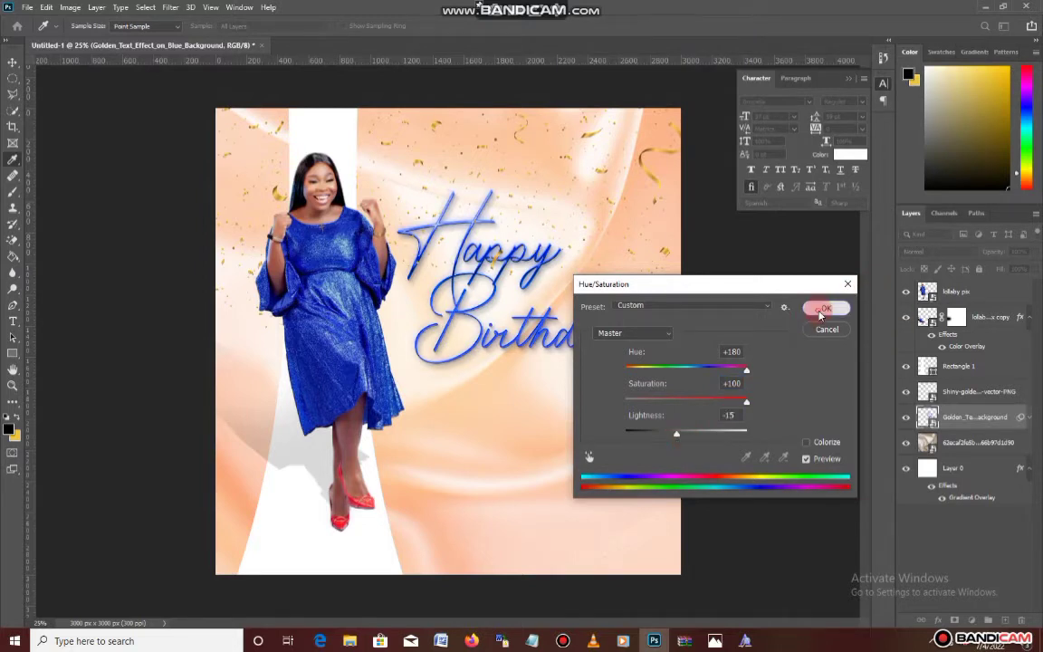
Add a smooth Inner Bevel to the Happy Birthday lettering with 100% depth, 98 px size and blue highlight and shadow colors
left_click(945, 620)
left_click(968, 514)
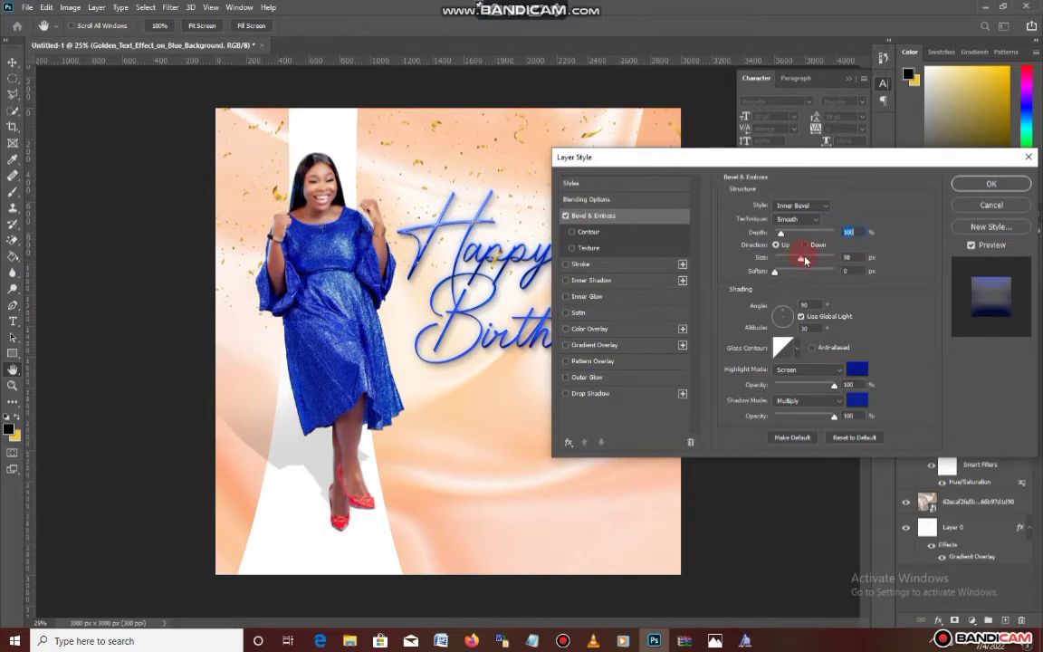
left_click(983, 187)
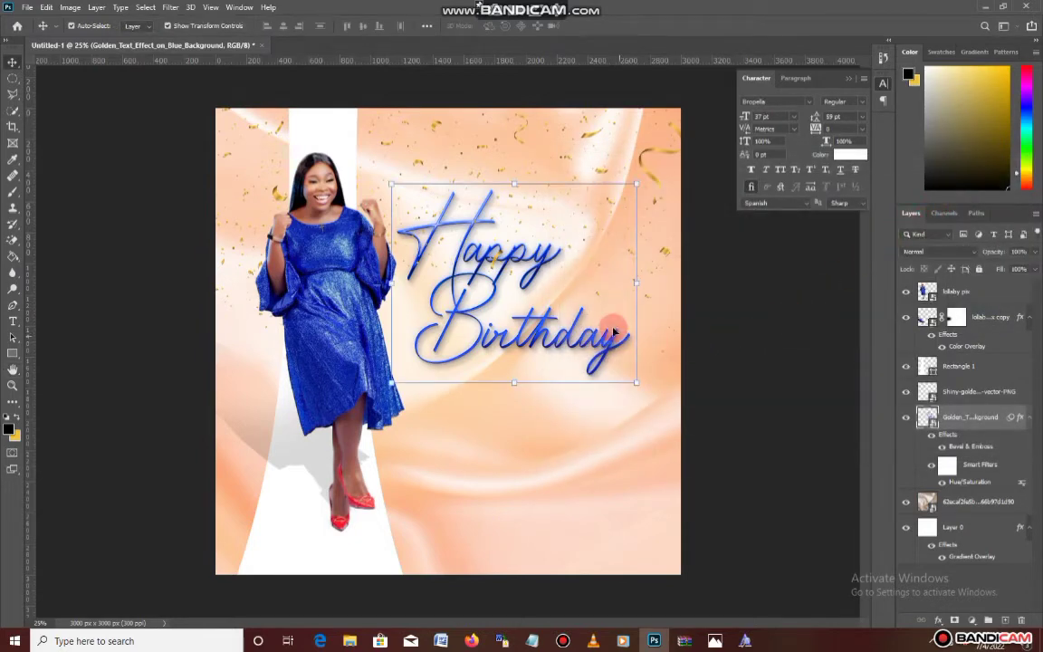
Draw a rectangle about 732 × 212 px beneath the Birthday lettering and fill it with dark blue #061484
left_click(13, 353)
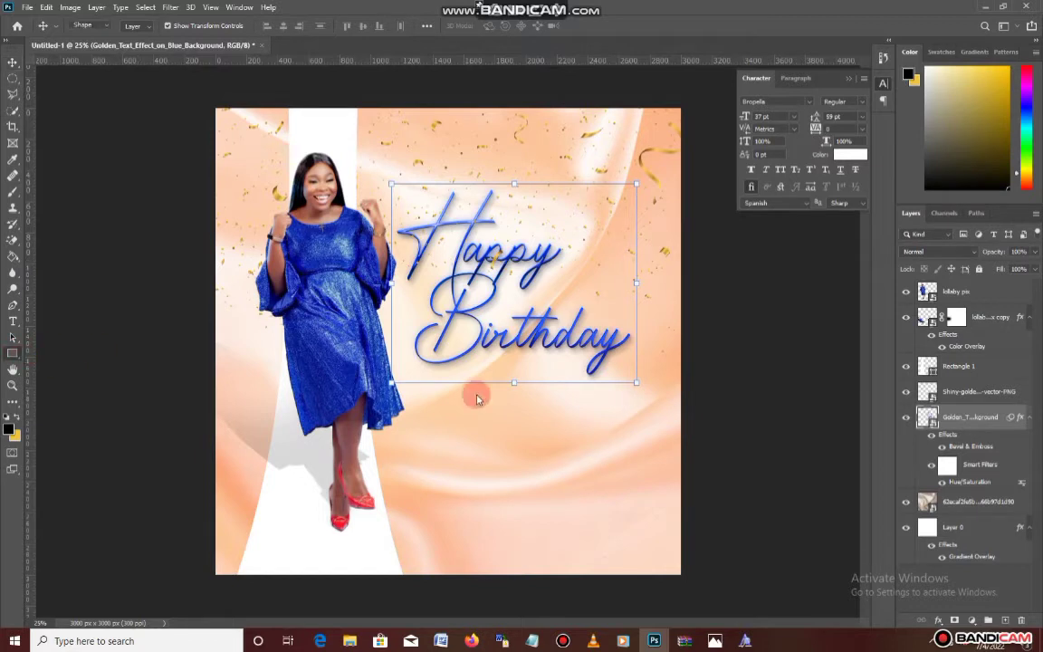
left_click_drag(420, 374, 532, 405)
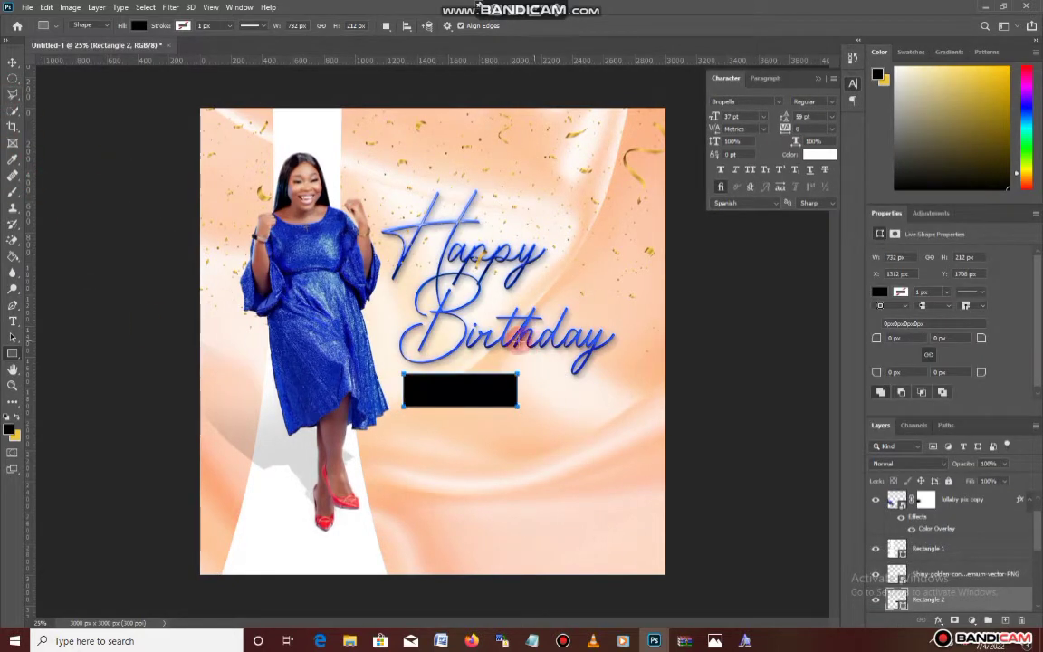
double_click(900, 605)
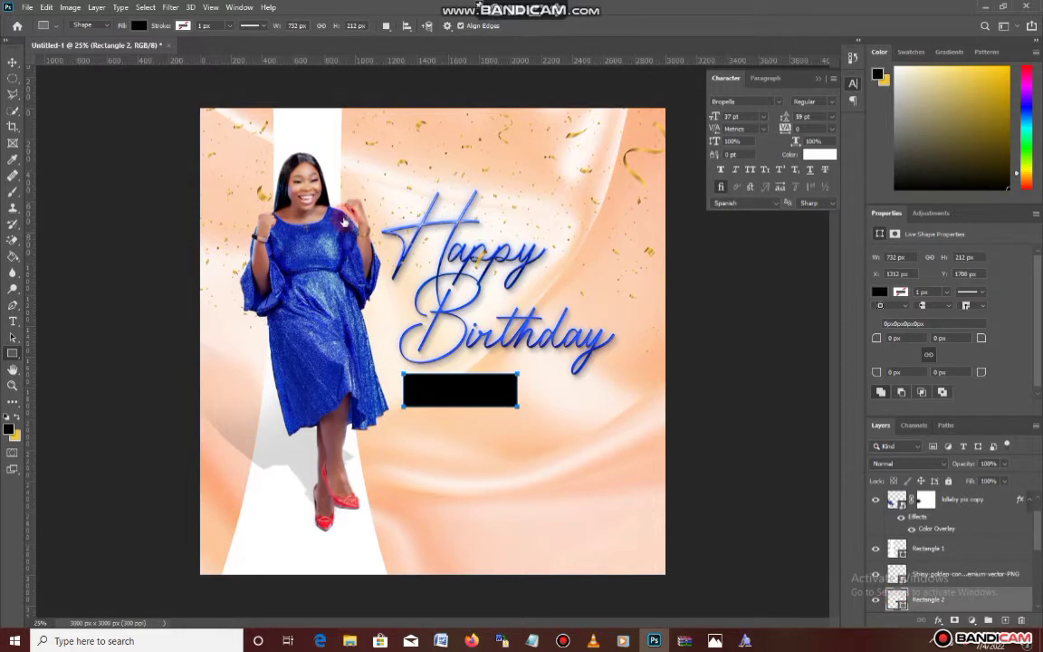
left_click(453, 362)
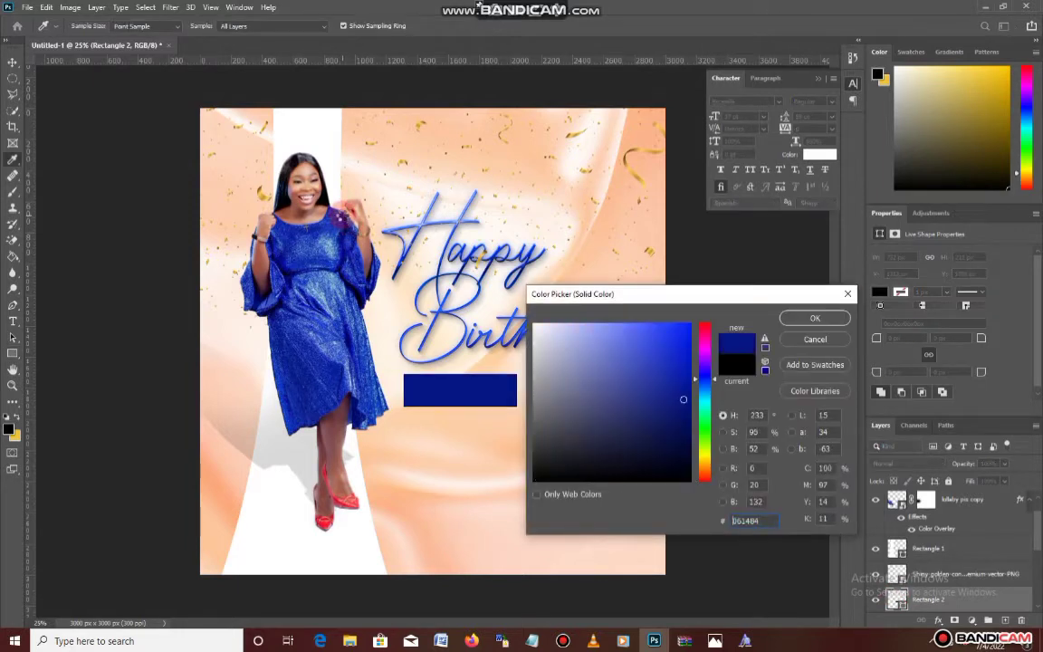
key("Return")
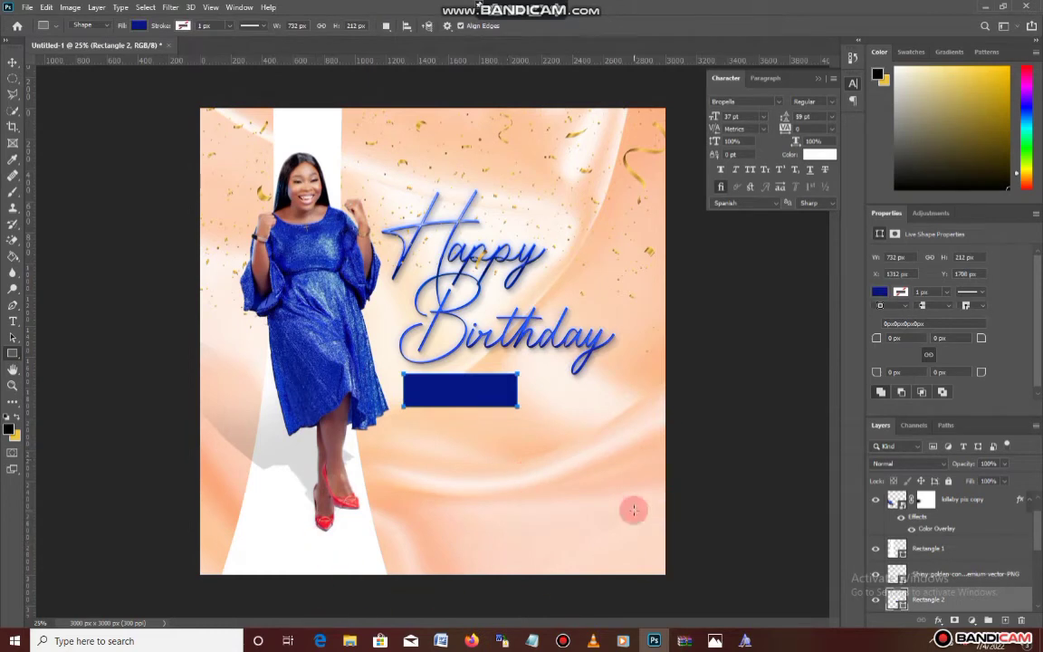
Move the blue rectangle's layer to the top of the stack and place the satin image over the rectangle, scaled to 29.62%
left_click_drag(968, 600, 852, 512)
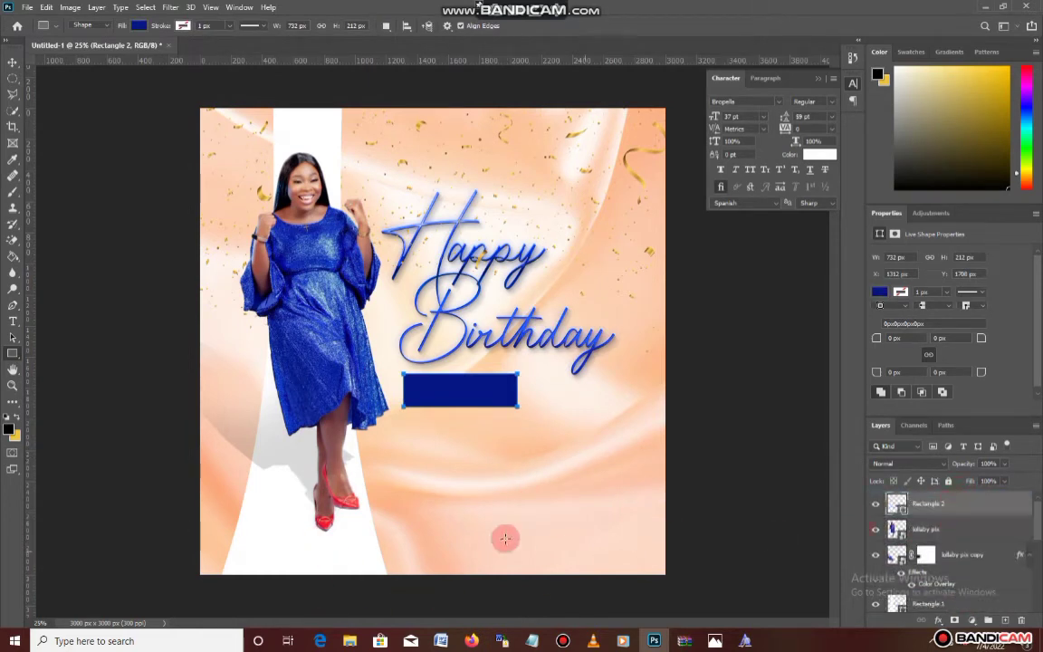
mouse_move(350, 641)
left_click(393, 593)
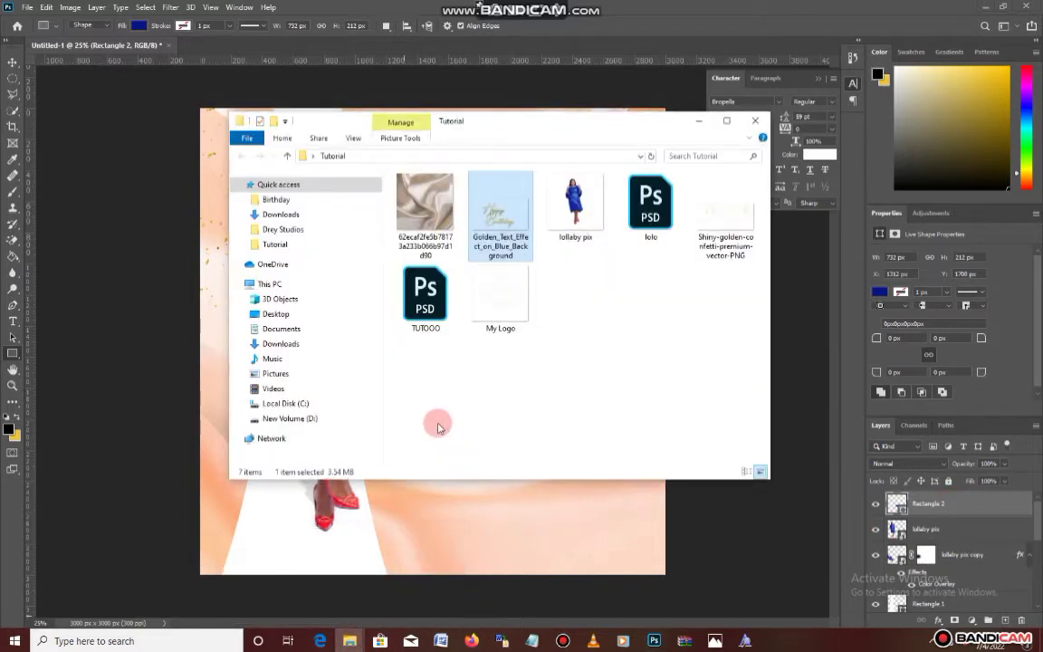
left_click(421, 209)
left_click_drag(421, 208, 112, 333)
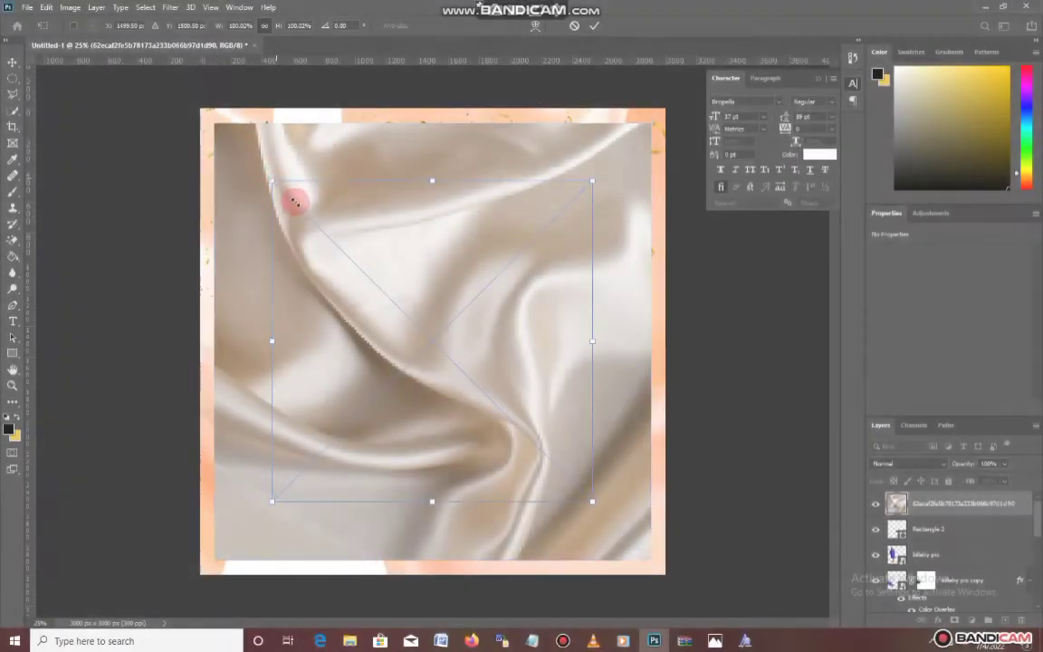
left_click_drag(290, 198, 372, 303)
left_click_drag(436, 355, 447, 390)
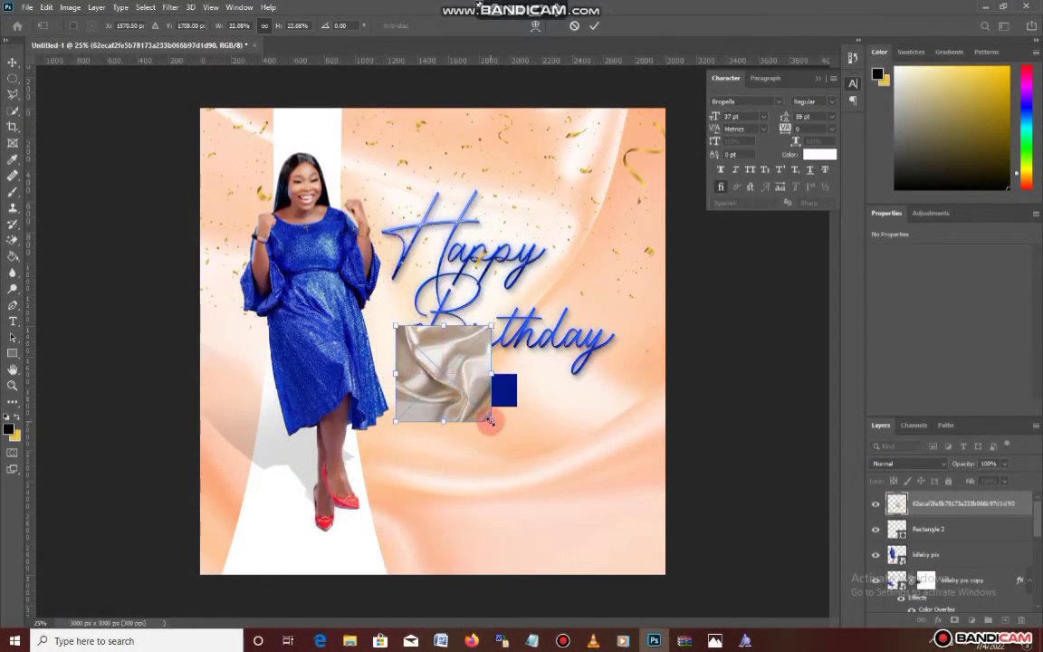
left_click_drag(489, 420, 512, 469)
left_click_drag(494, 416, 496, 388)
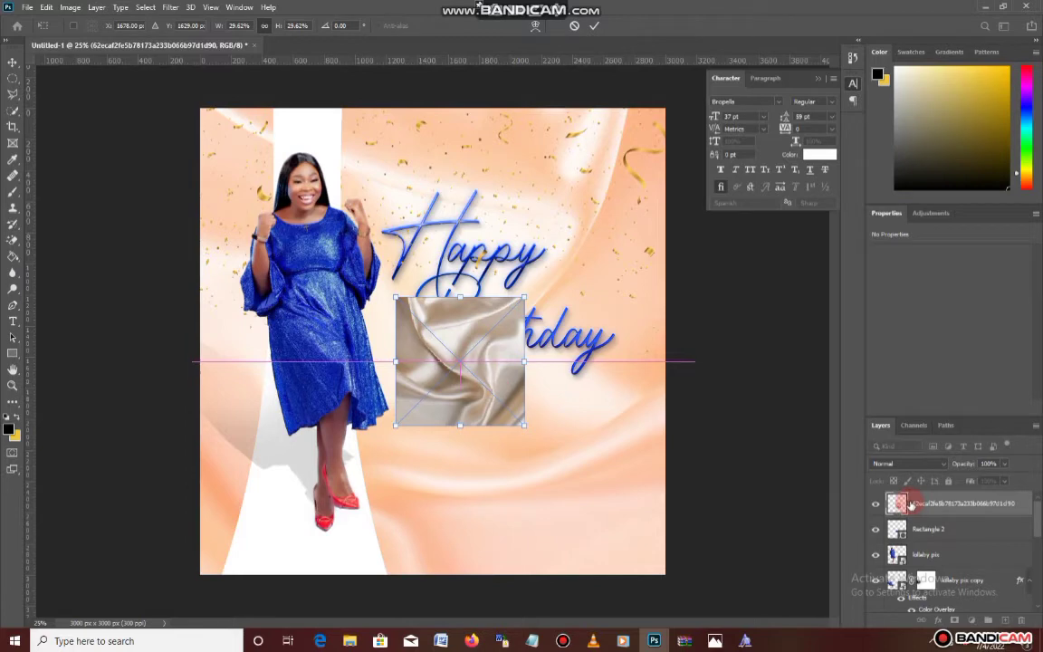
Clip the satin image to the blue rectangle and set its blend mode to Overlay
left_click(930, 505)
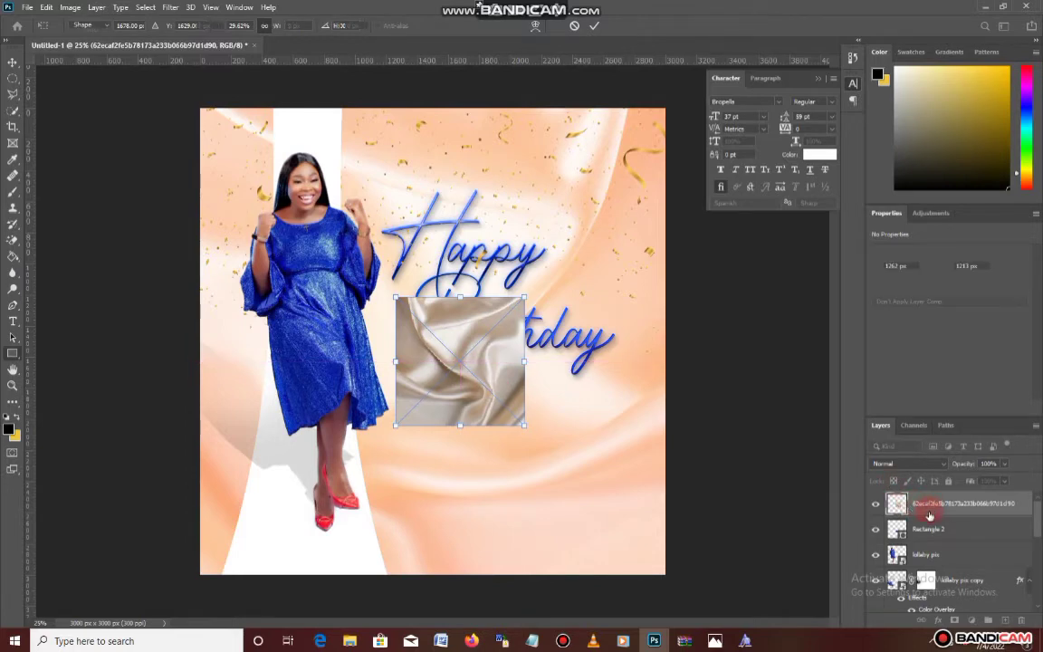
right_click(930, 515)
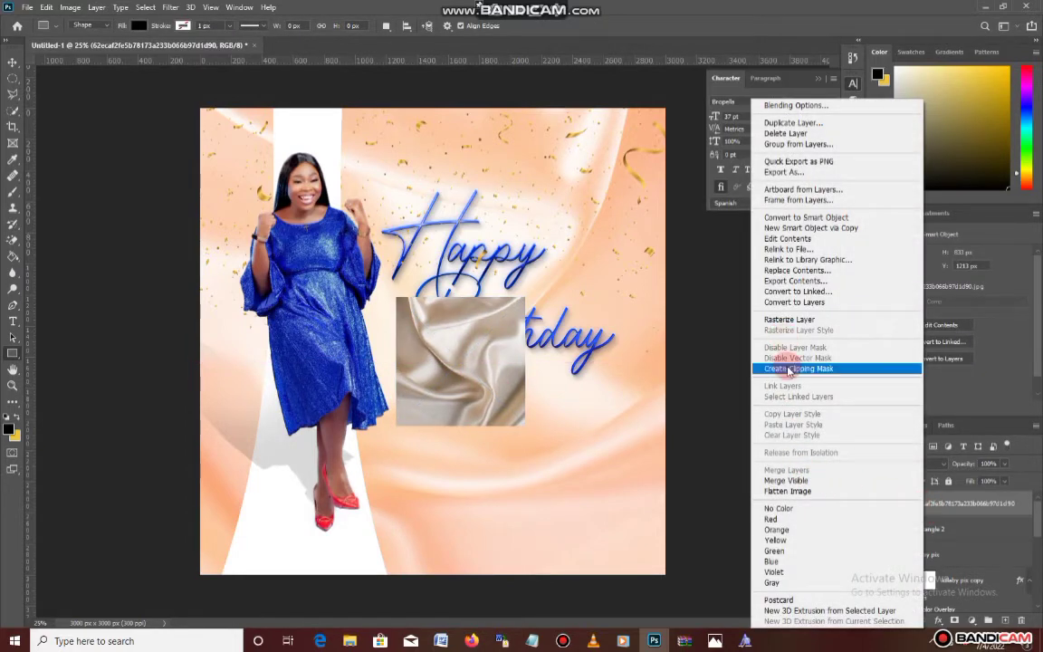
left_click(791, 368)
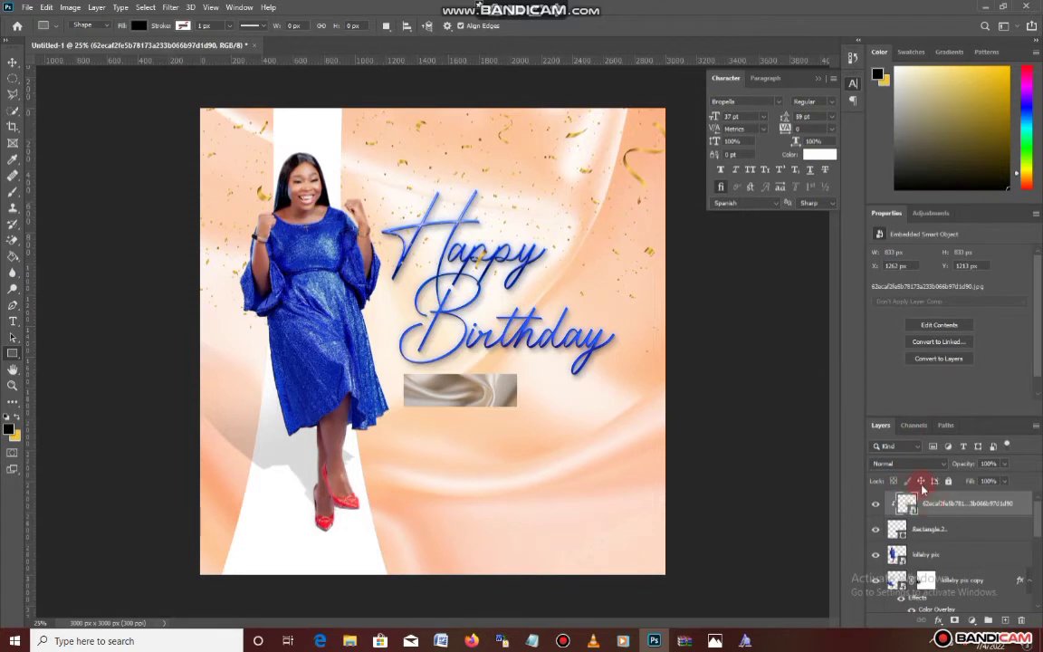
left_click(908, 463)
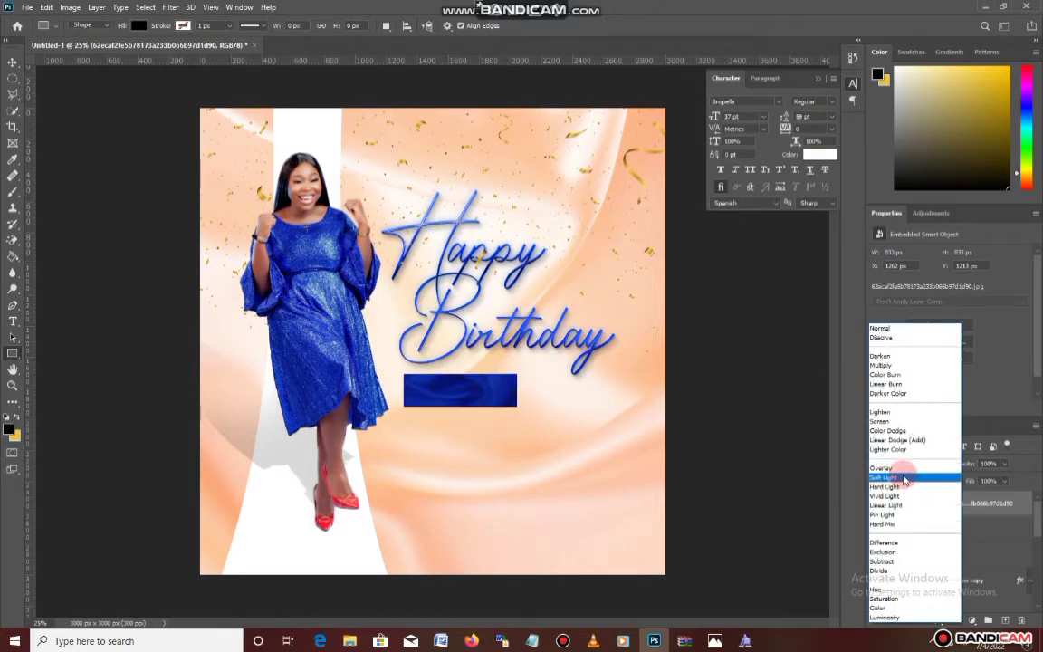
left_click(902, 470)
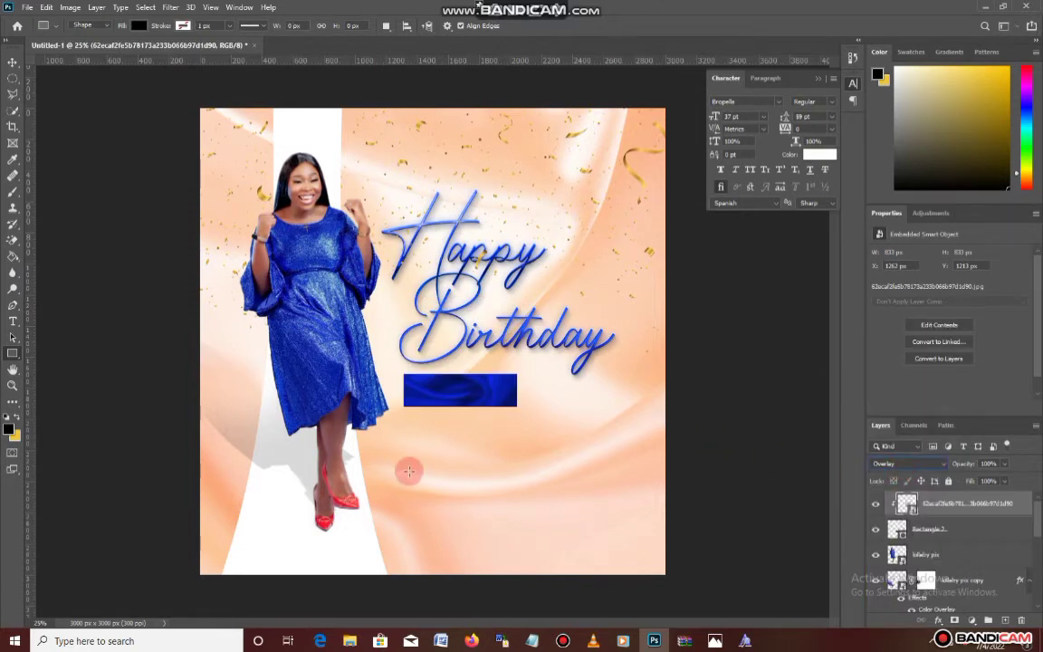
Add the celebrant's name as white 37 pt Bropella text beneath the blue satin box
left_click(12, 323)
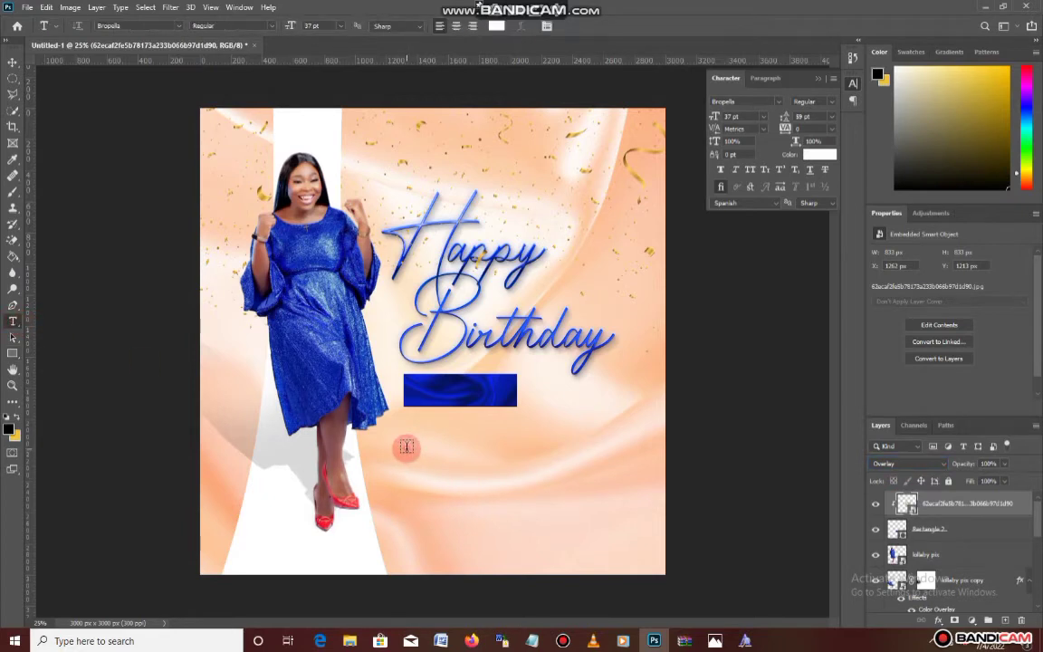
left_click(403, 455)
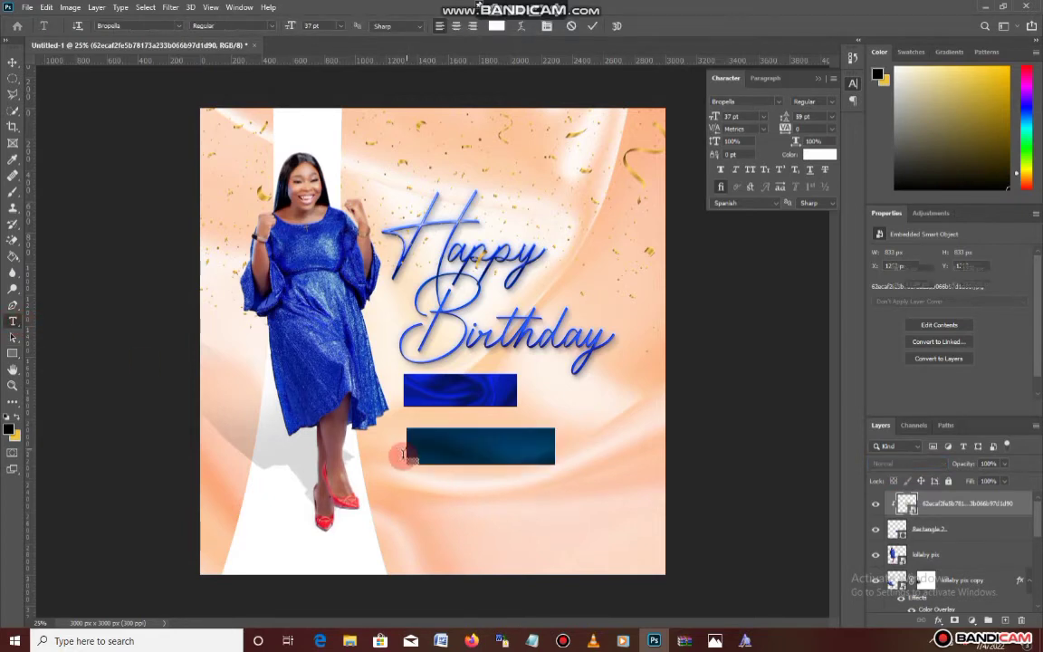
type("Lo")
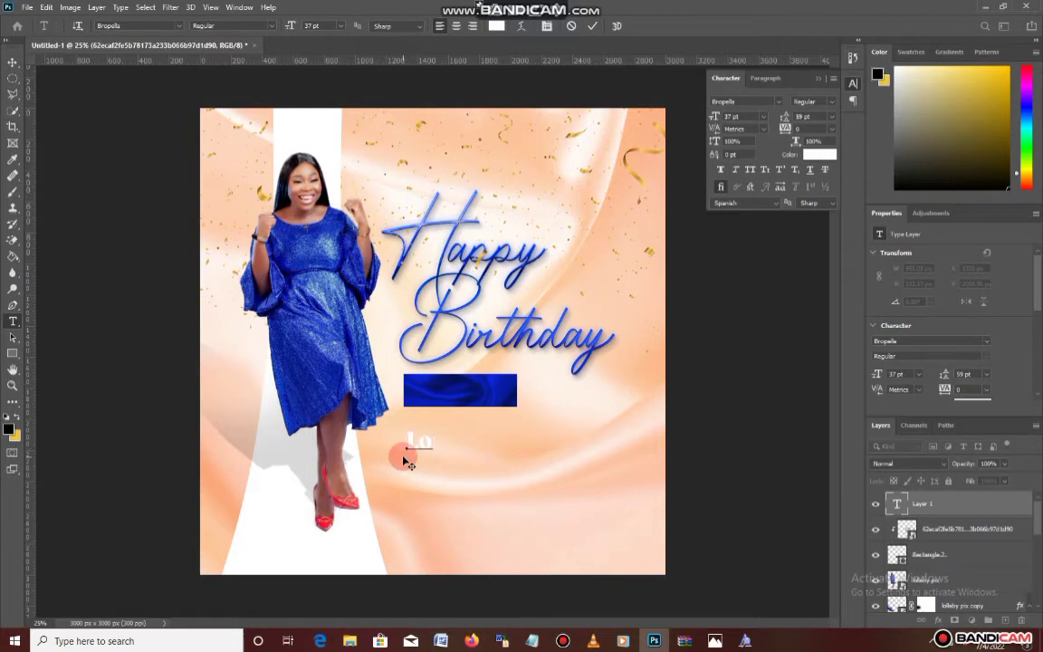
type("llaby")
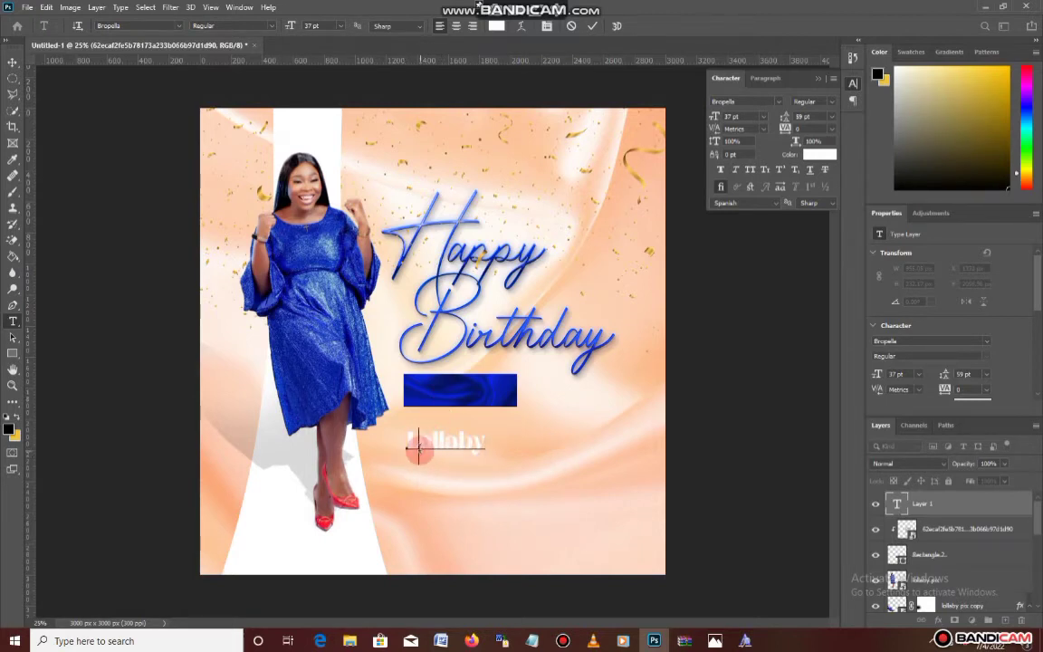
double_click(417, 445)
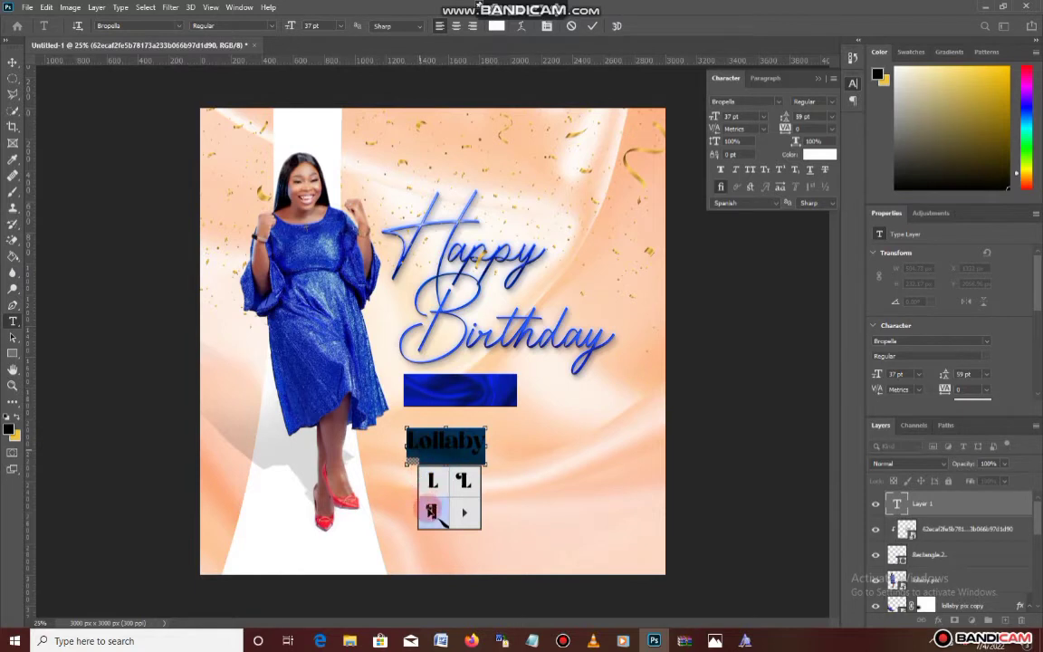
key("ctrl+z")
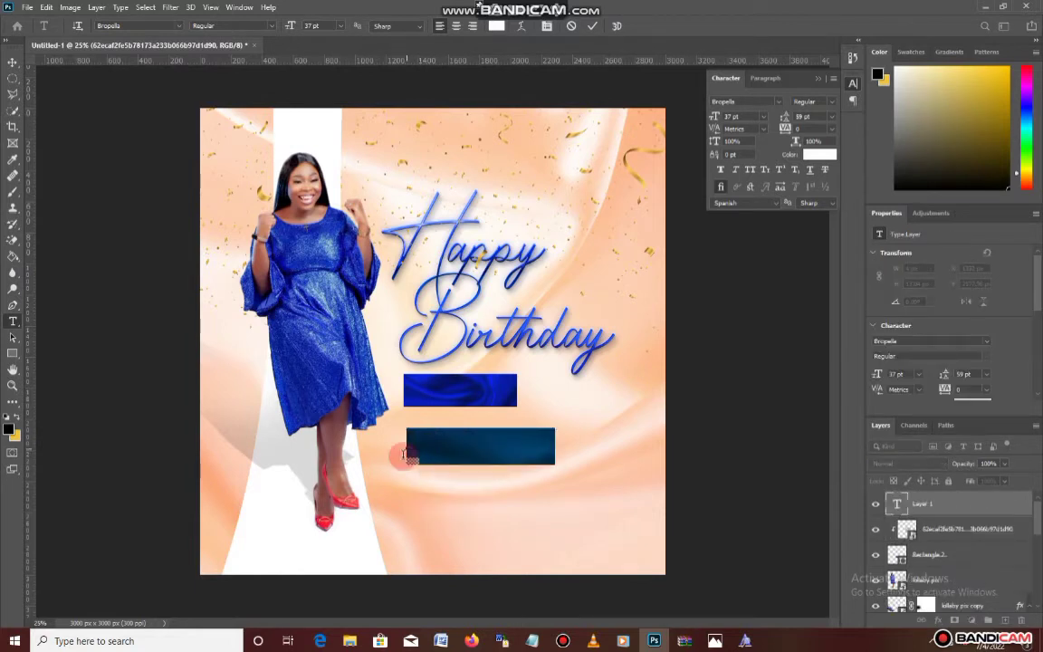
type("Lo")
key("BackSpace")
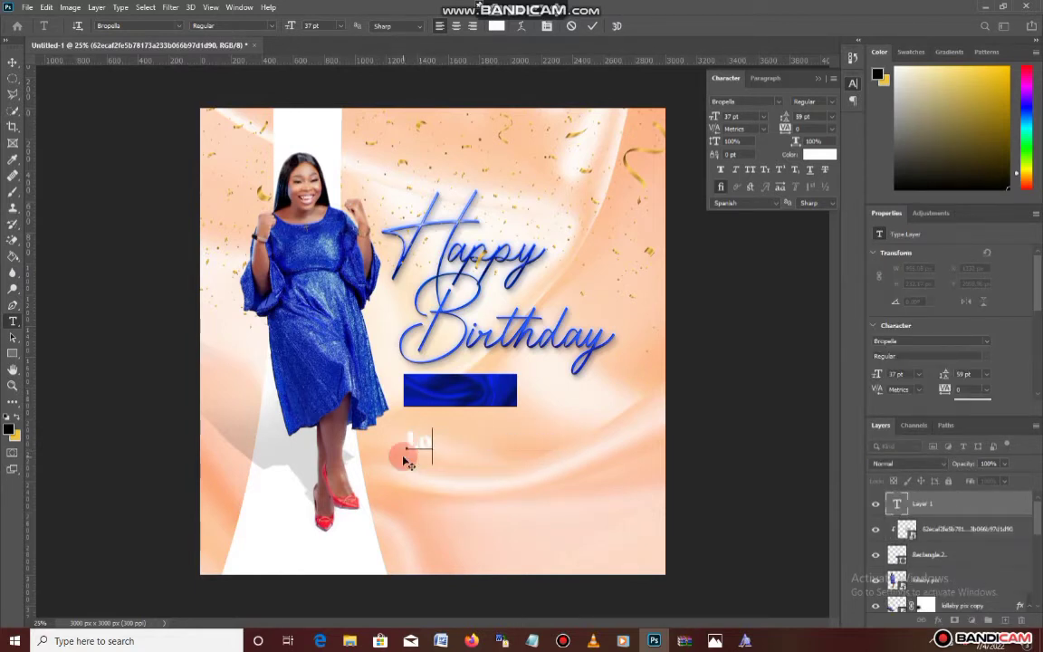
type("Lollaby")
Switch the name's first letter to its swash alternate and move the name onto the blue satin box
key("ctrl+a")
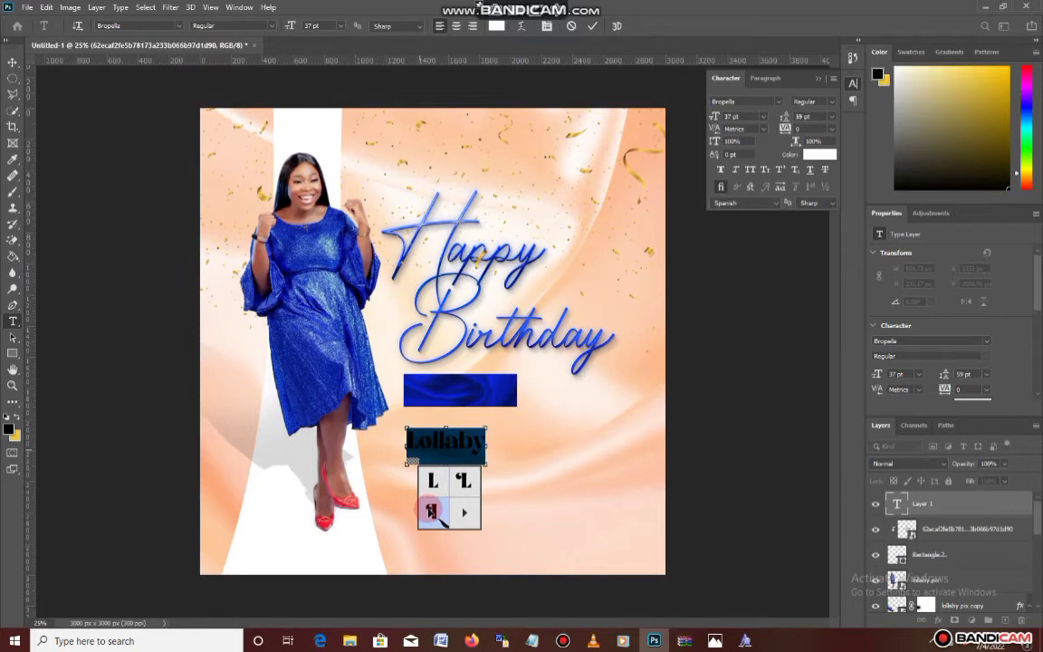
left_click(464, 480)
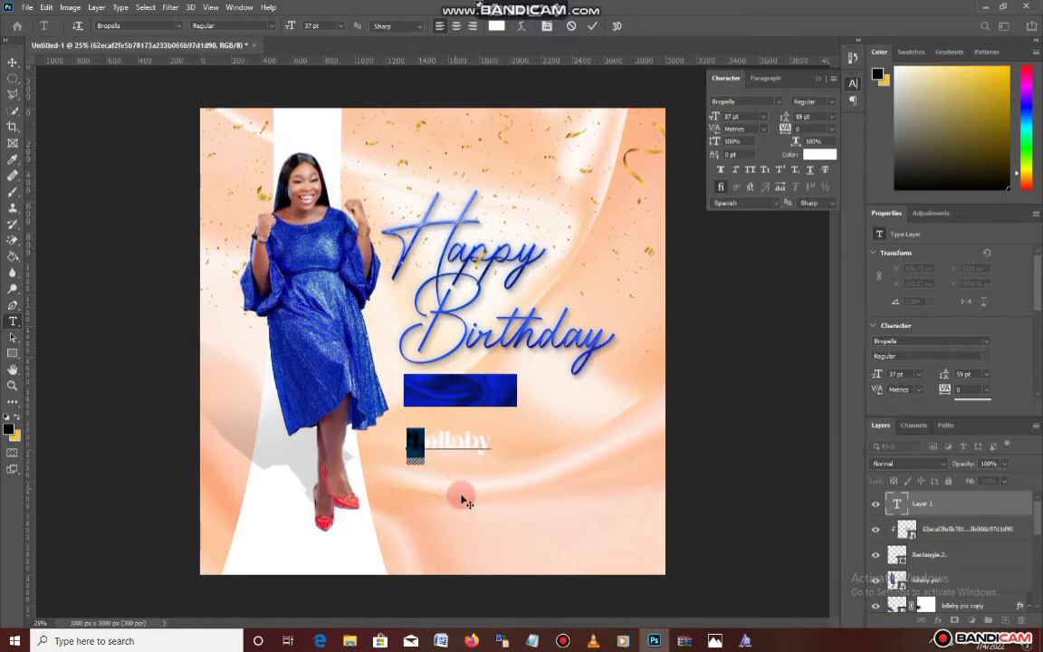
left_click(13, 65)
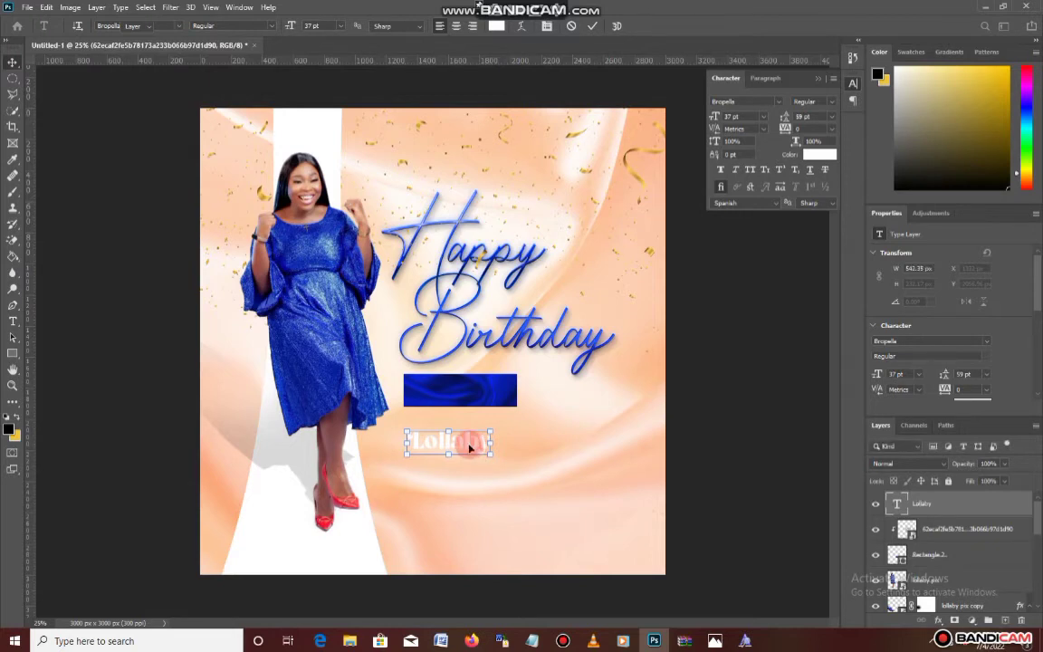
left_click_drag(469, 442, 482, 390)
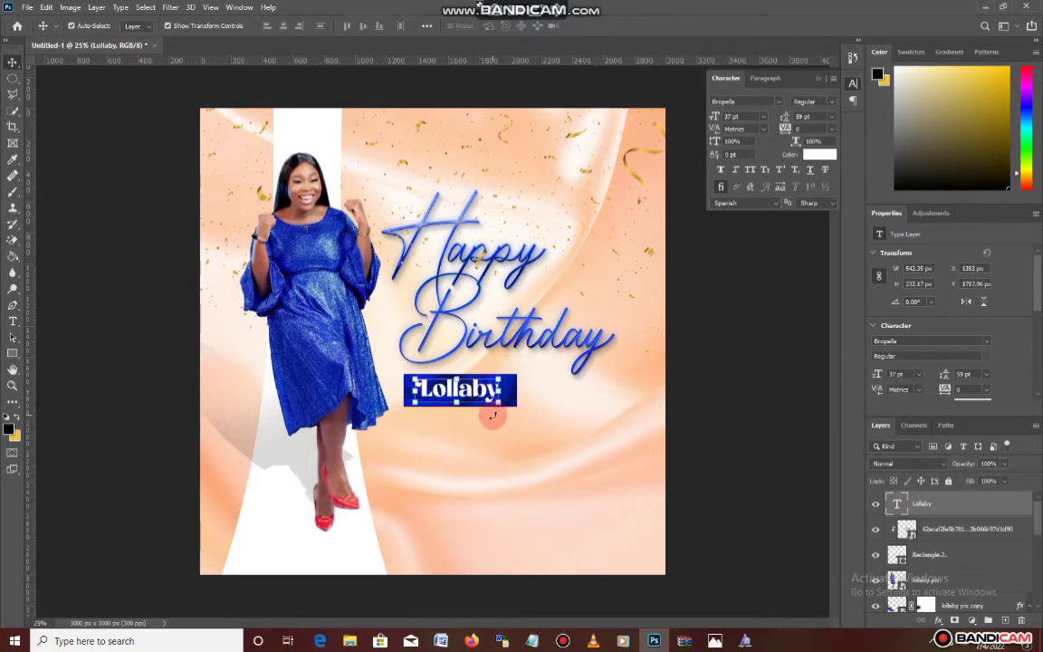
Add the lines From and Moreasy beneath the name box in dark blue 37 pt Autografia Thin
left_click(458, 460)
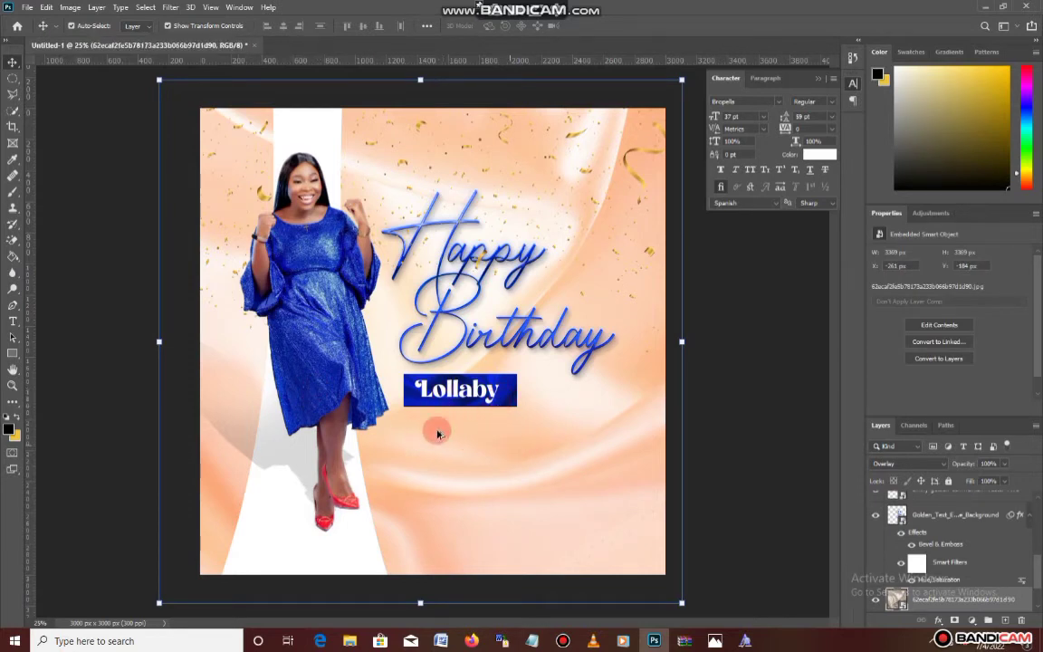
key("t")
key("alt+t")
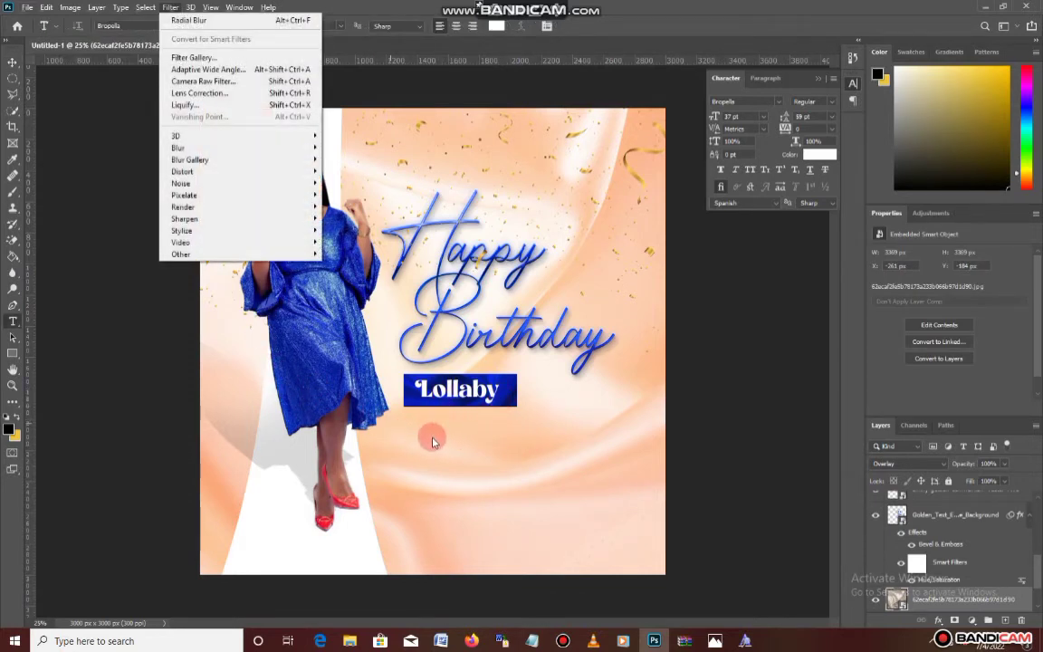
key("Escape")
left_click(431, 441)
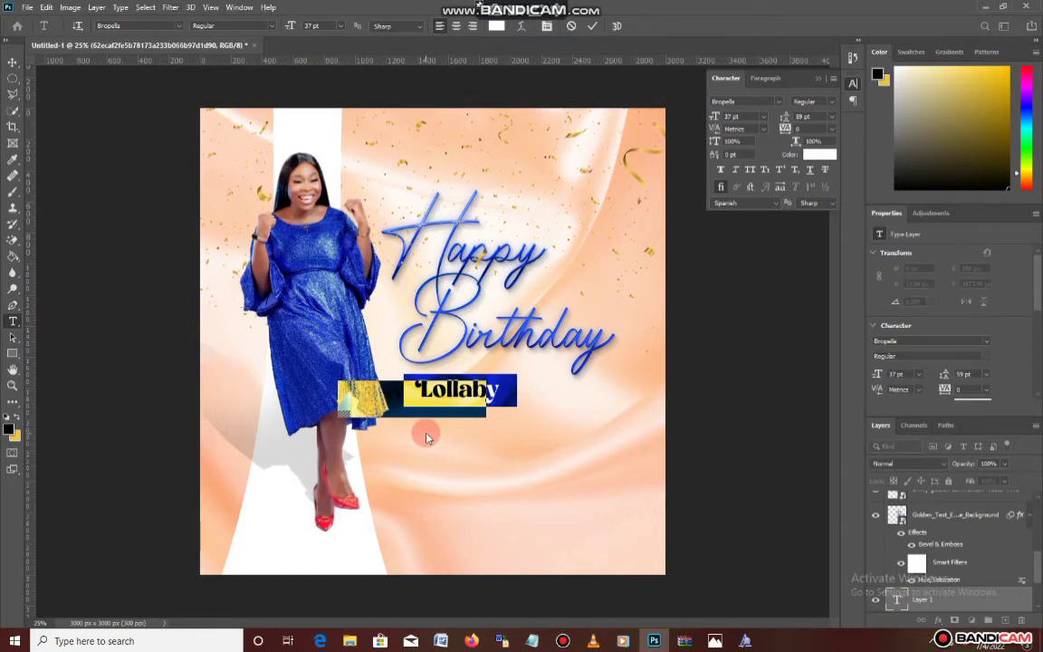
key("BackSpace")
key("ctrl+a")
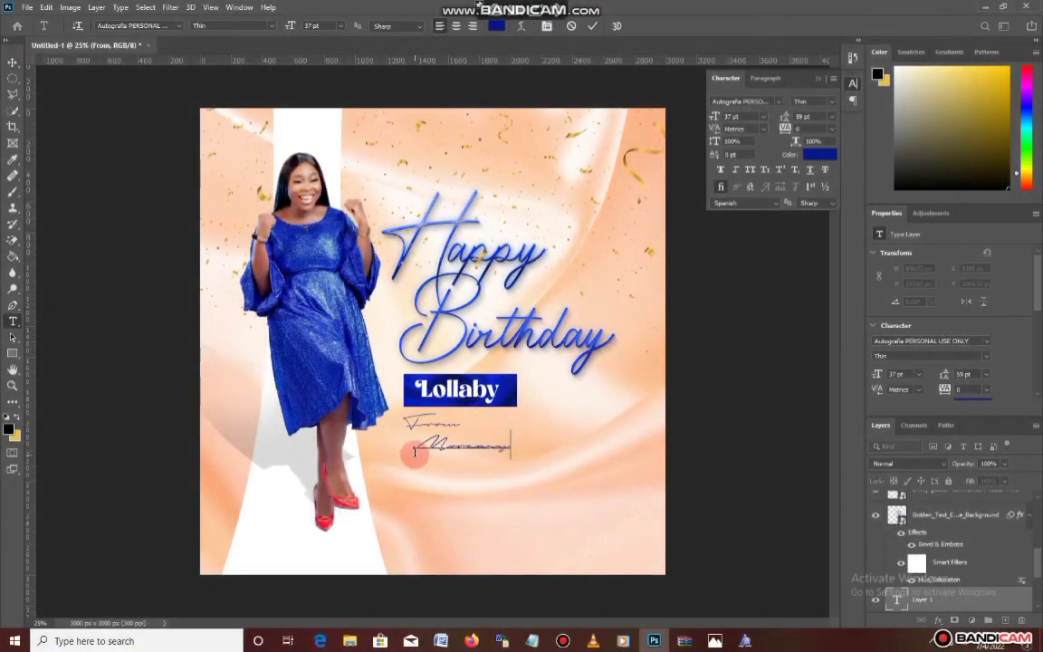
Set the Moreasy line in all-caps Sequel Sans Heavy and add a smaller GRAPHICS line beneath it
left_click(778, 100)
left_click(850, 186)
left_click(831, 100)
left_click(788, 226)
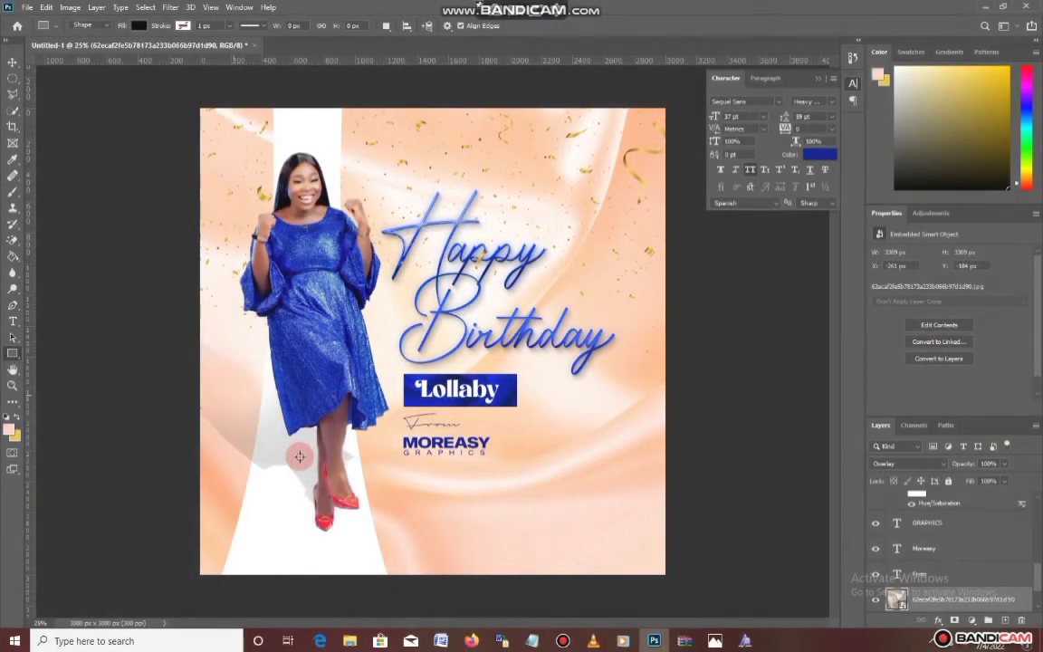
Draw a circle about 340 px wide beside the dress's lower edge, filled with the peach color sampled from the flyer
left_click_drag(299, 457, 216, 404)
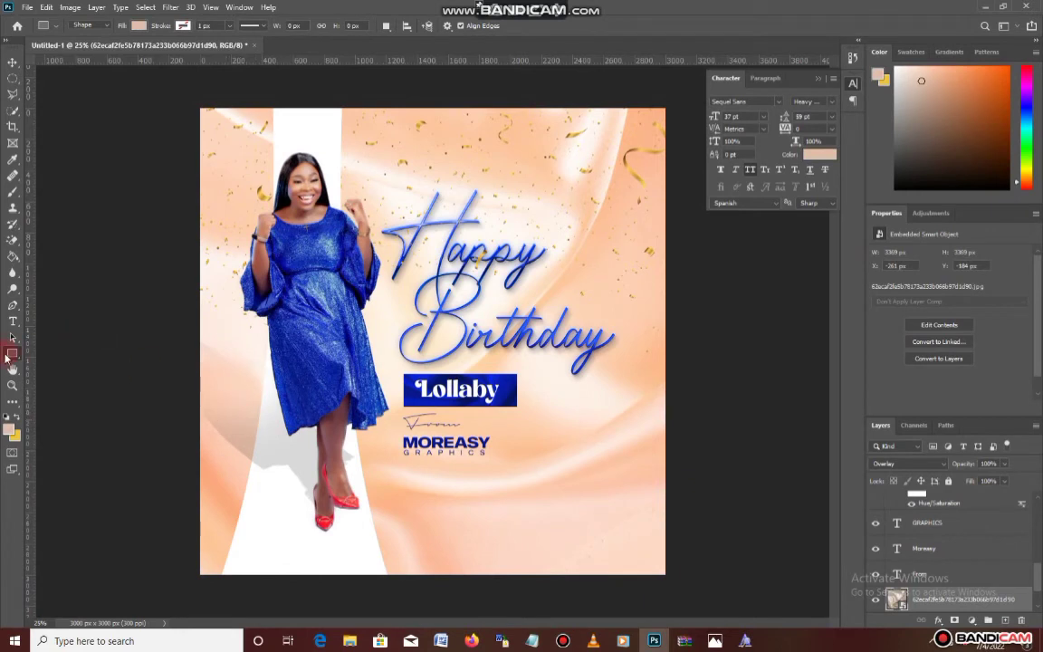
right_click(7, 355)
left_click(57, 367)
right_click(11, 355)
left_click(58, 380)
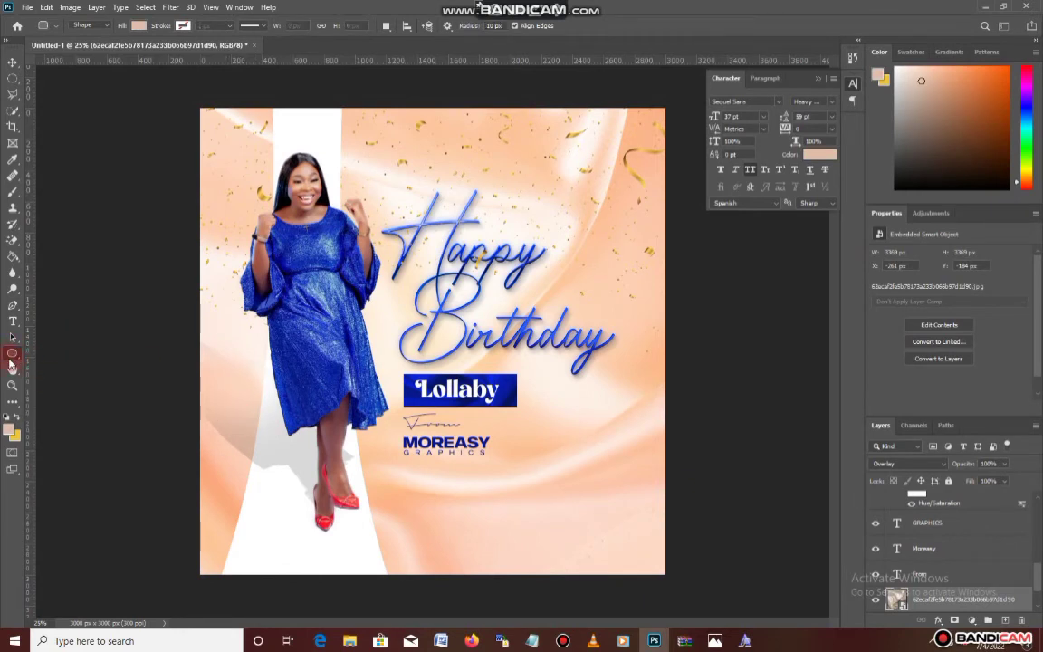
right_click(13, 358)
left_click(50, 378)
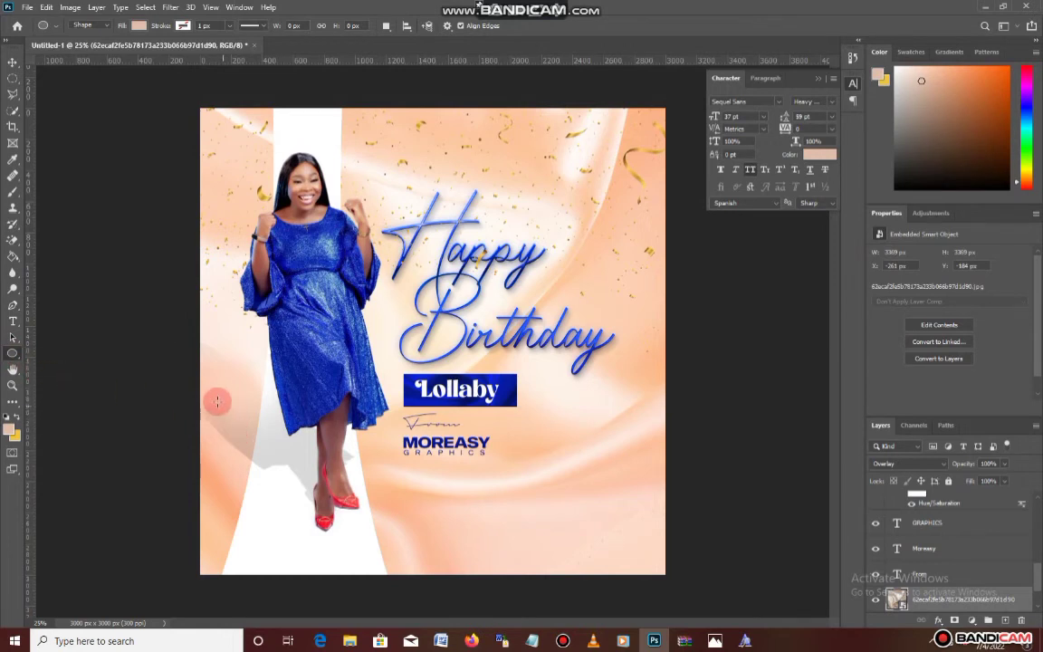
left_click_drag(220, 388, 271, 442)
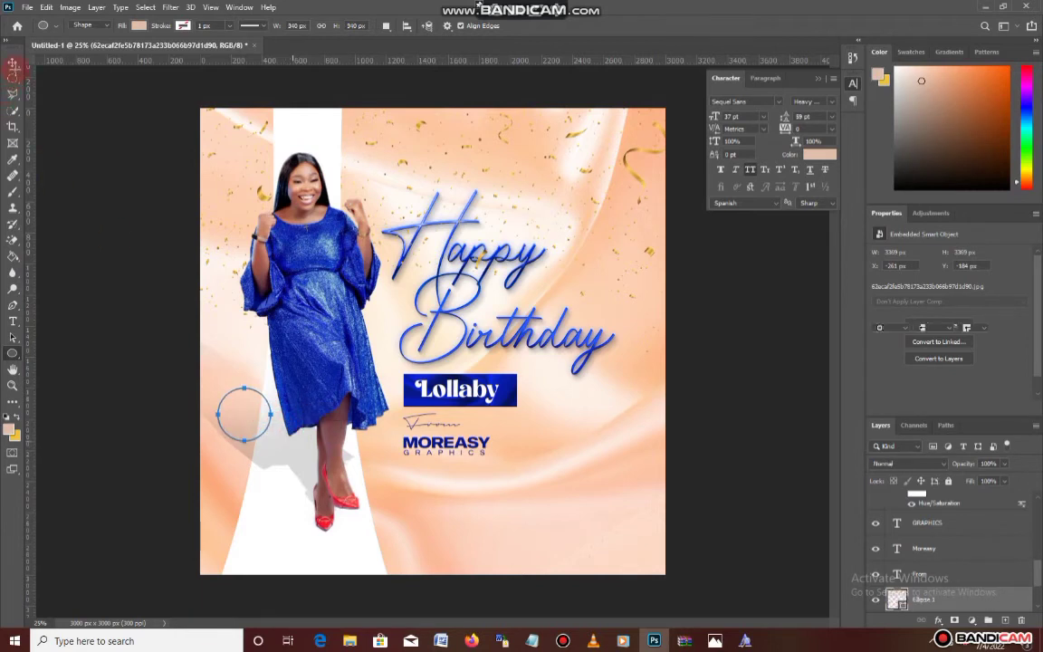
Recolor the circle dark blue #061162, sampled from the name box, and move its layer to the top of the stack
left_click(12, 61)
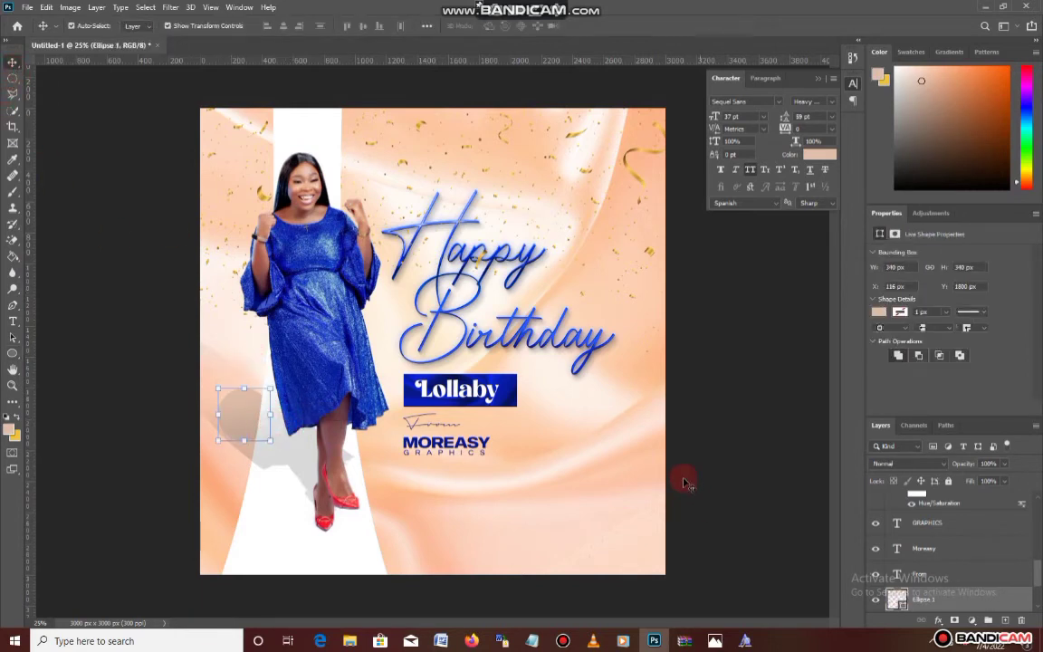
double_click(897, 599)
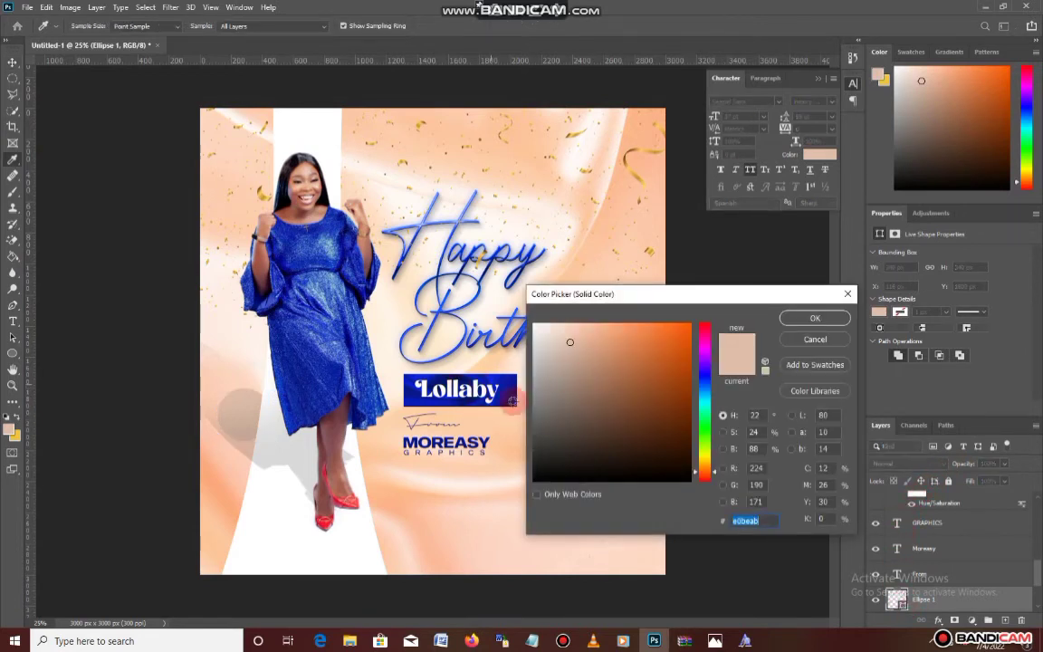
left_click(507, 395)
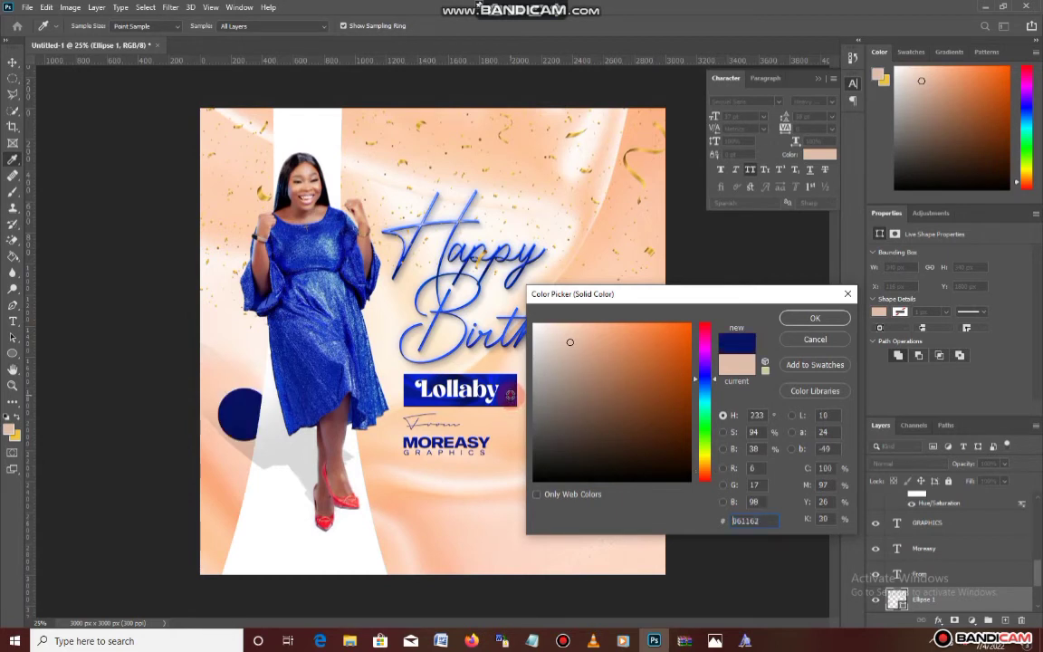
key("Return")
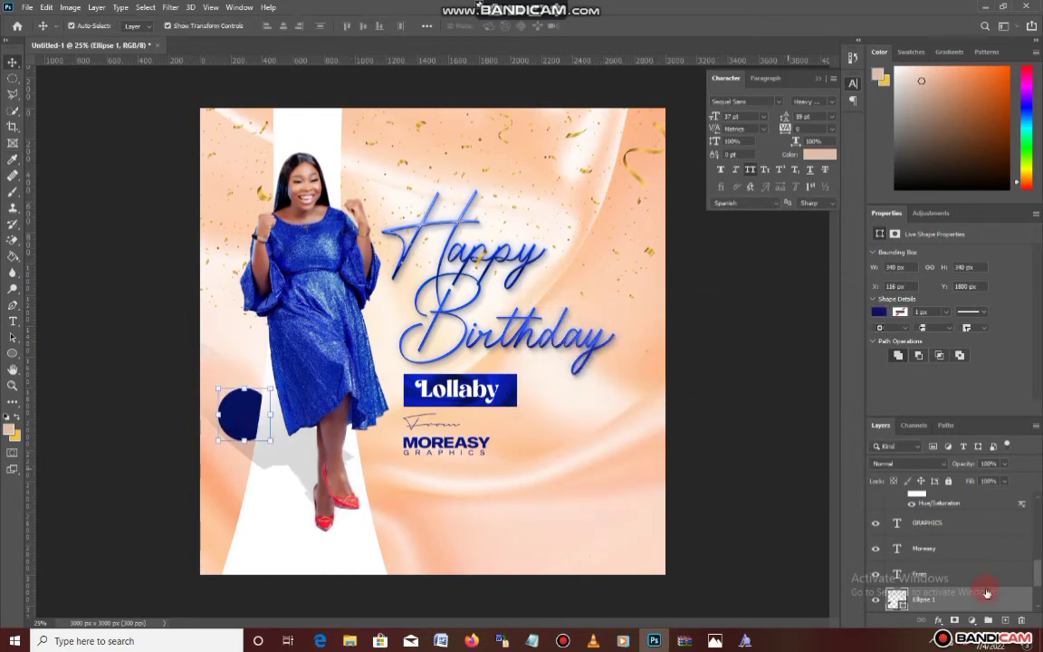
left_click_drag(987, 593, 978, 493)
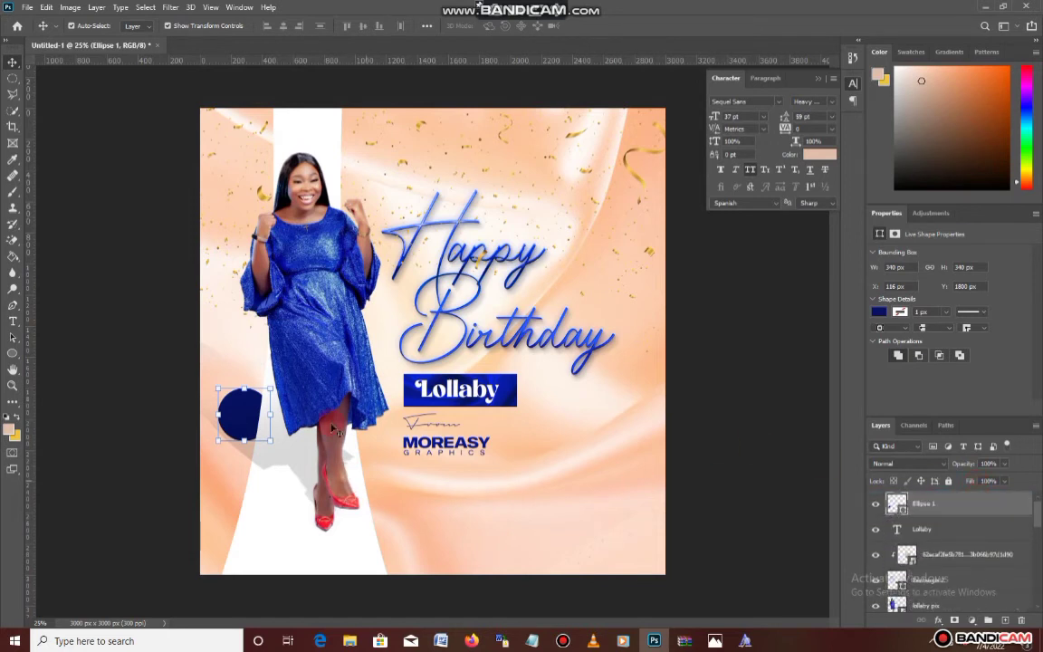
Move the circle up against the dress's edge and place a copy enlarged to 120% behind it at 42% opacity
left_click_drag(259, 427, 275, 408)
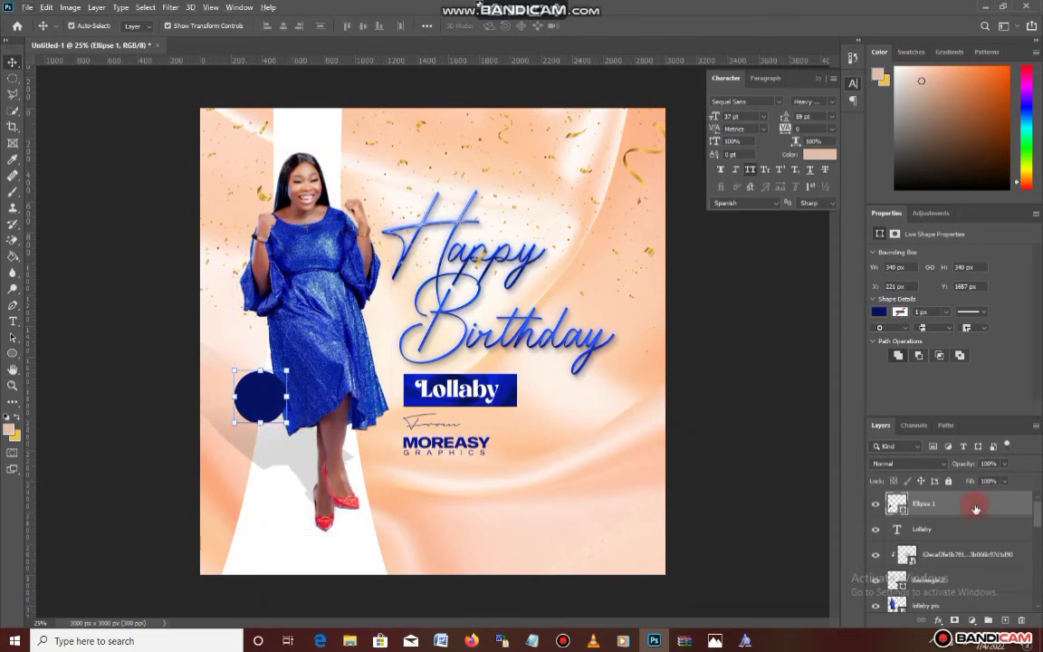
left_click_drag(975, 509, 1003, 620)
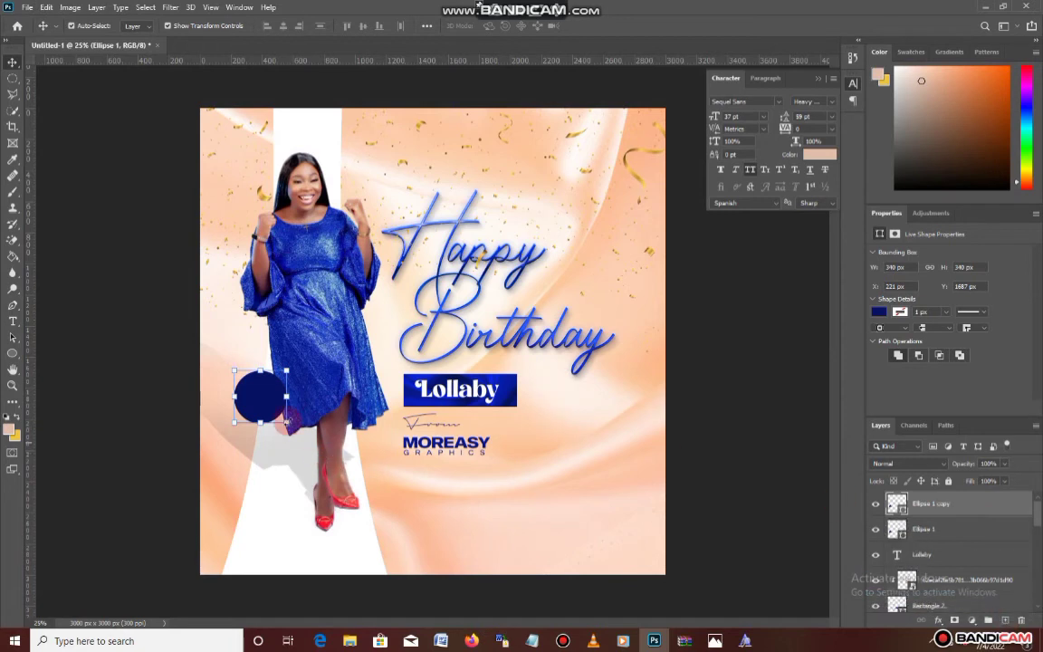
key("ctrl+t")
left_click_drag(288, 423, 291, 426)
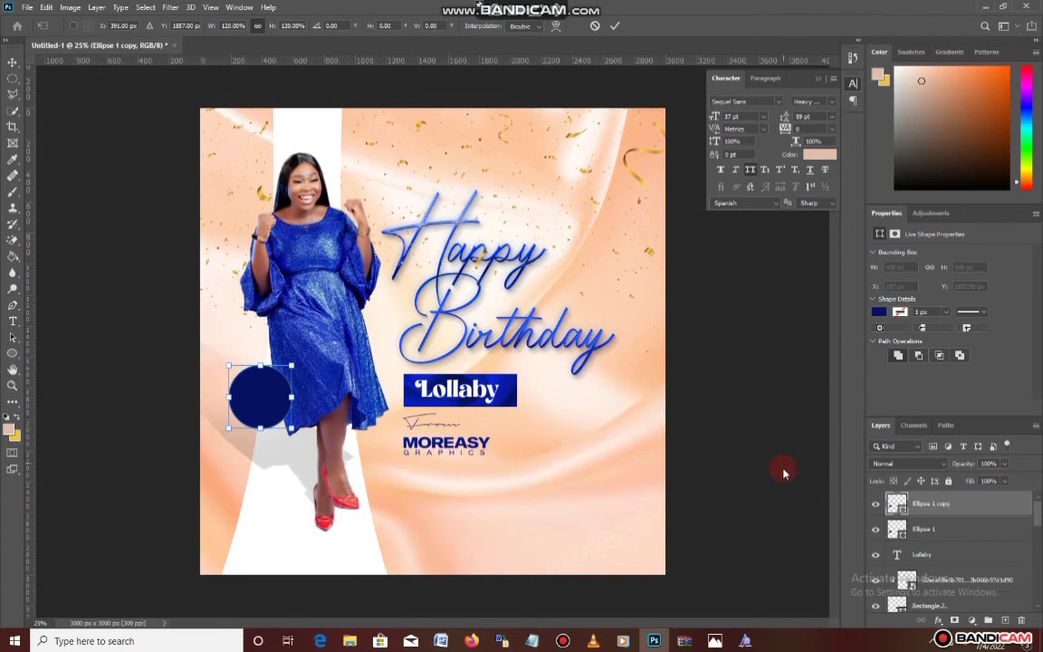
left_click(1012, 522)
key("Return")
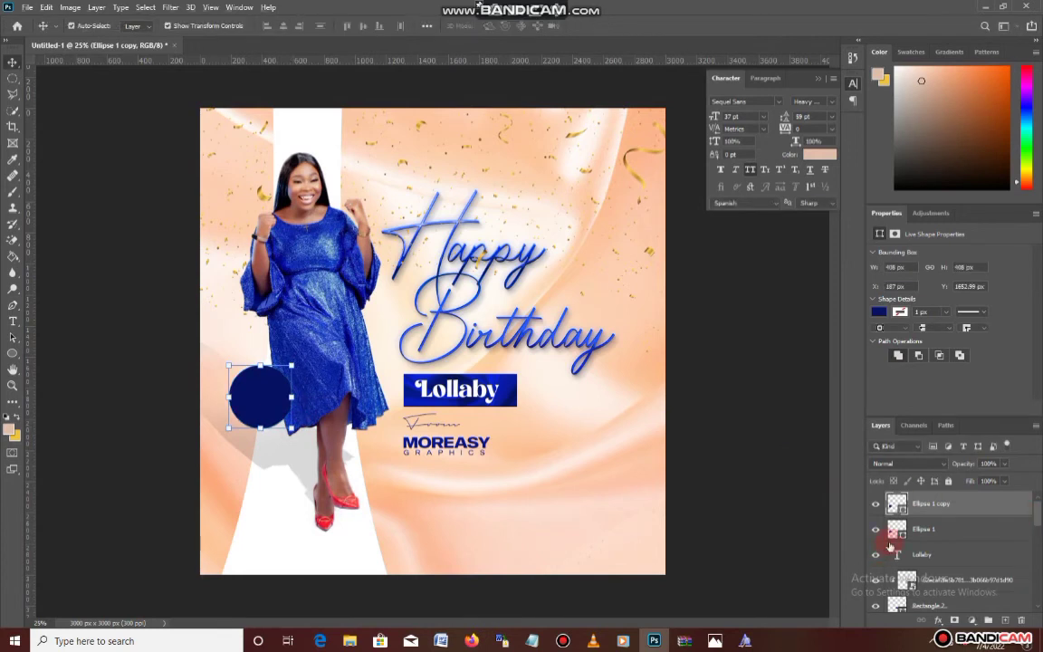
left_click_drag(982, 522, 982, 533)
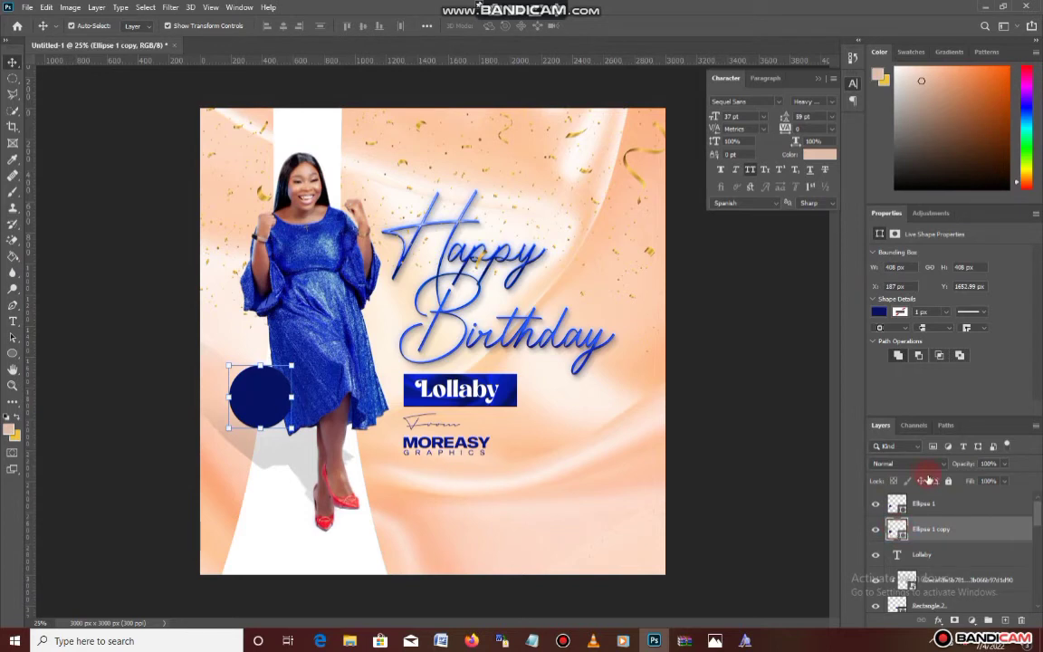
left_click_drag(940, 466, 922, 478)
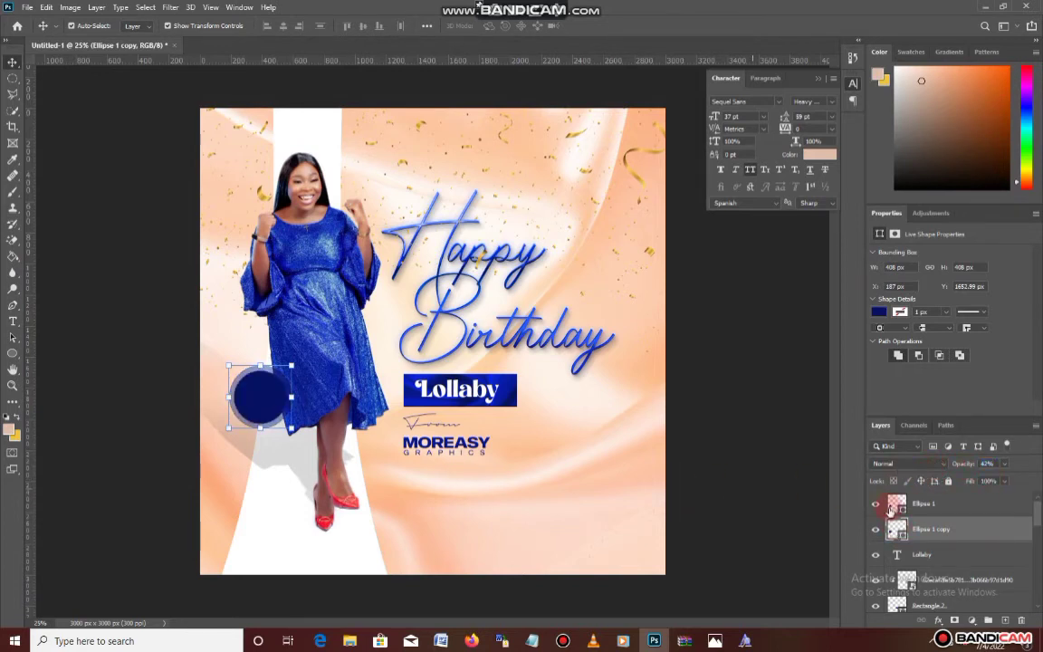
Resize the solid inner circle about its center to about 318 px wide, leaving a wider translucent ring around it
left_click(292, 373)
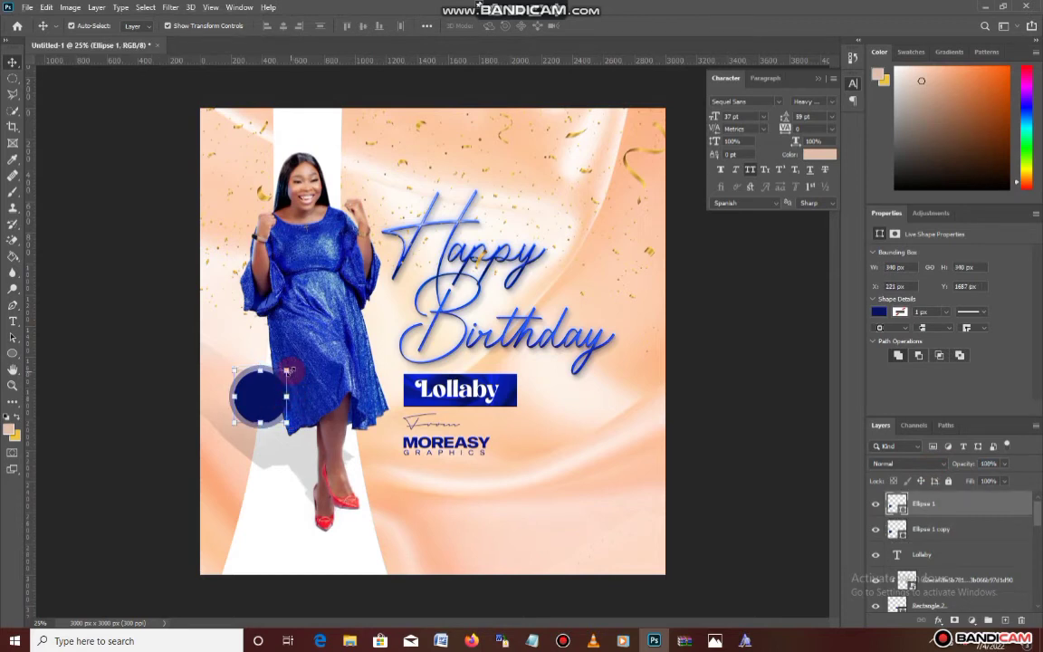
left_click_drag(287, 371, 283, 374)
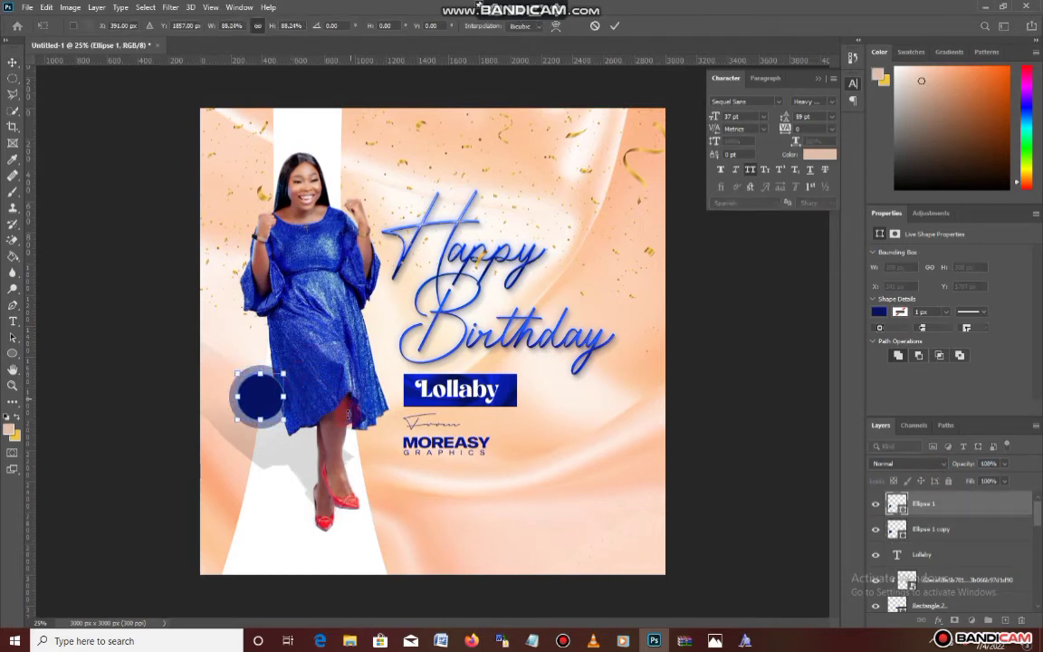
key("Return")
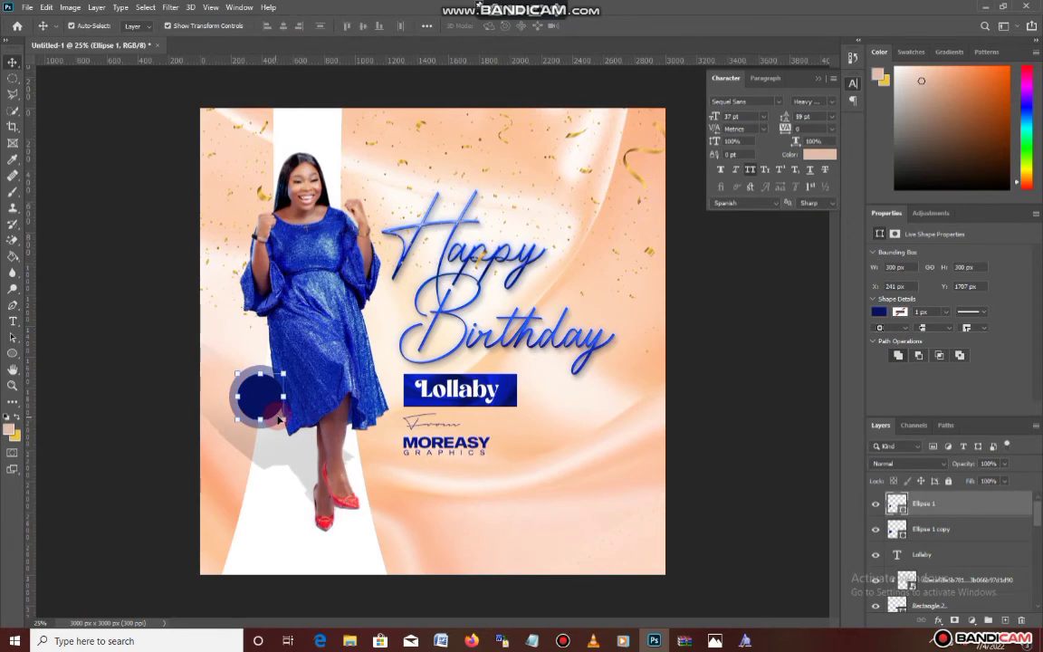
scroll(280, 418, "up", 3)
scroll(290, 437, "up", 1)
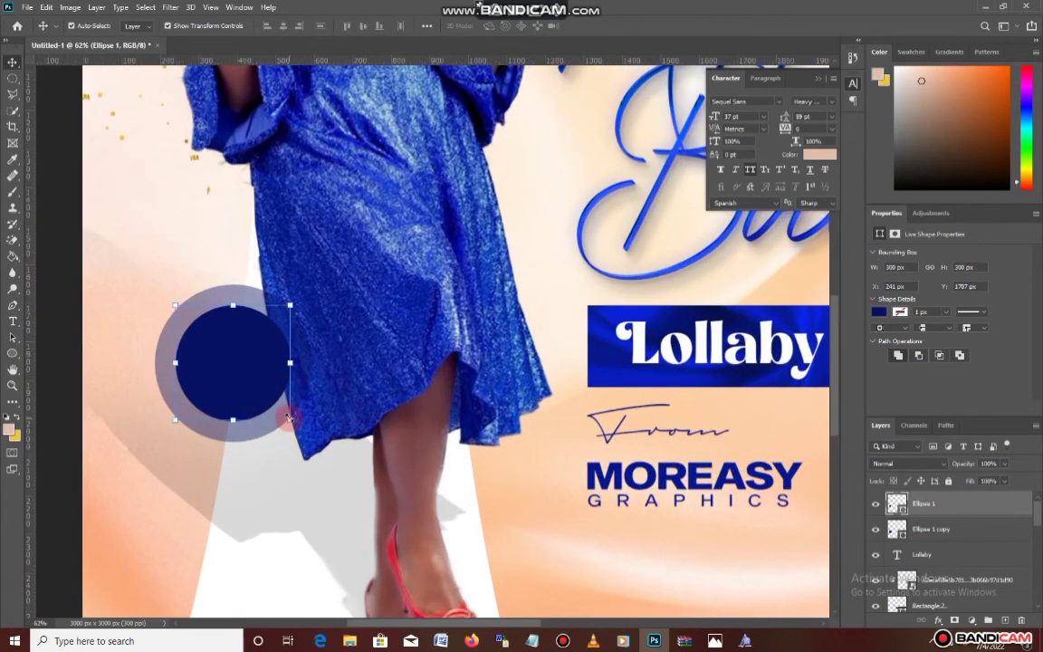
key("ctrl+t")
left_click_drag(293, 421, 291, 419)
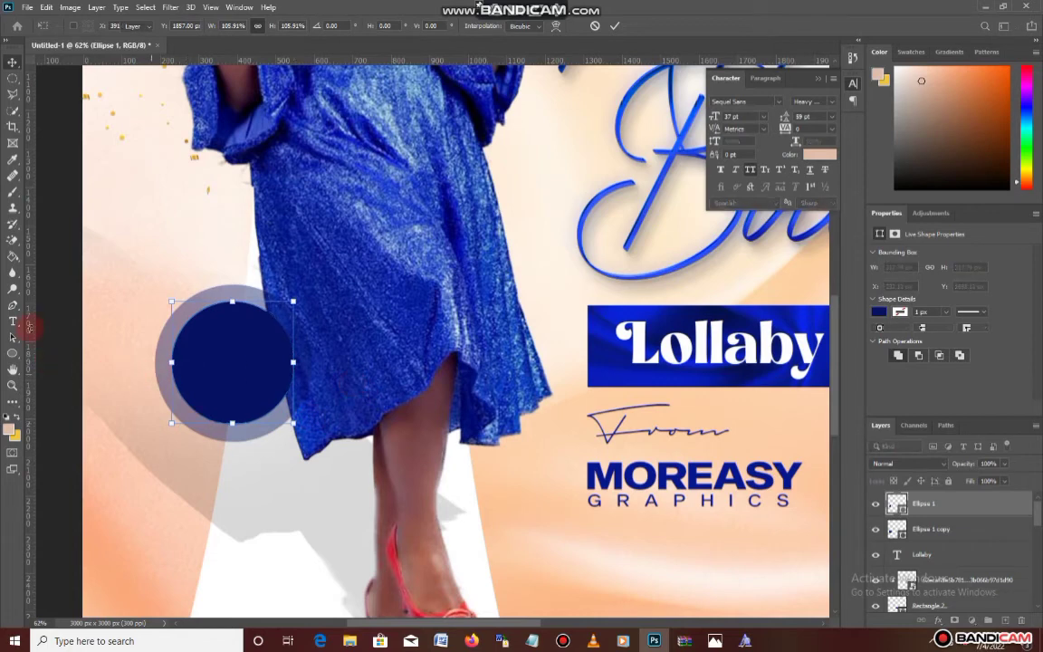
key("Return")
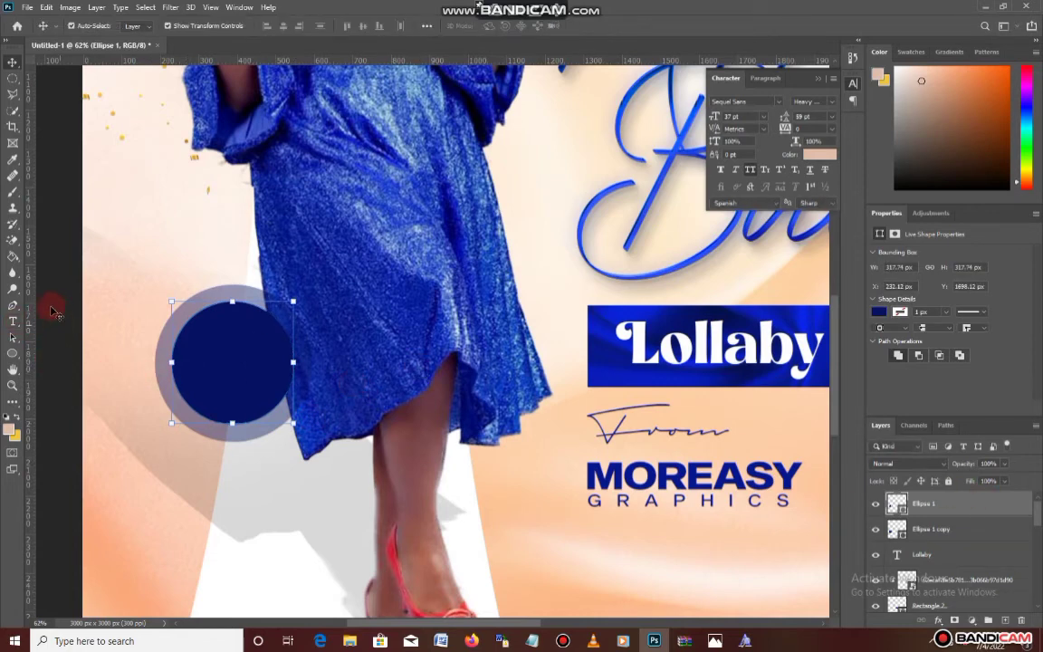
Add the celebrant's birthday day and month as a two-line text above the circle
left_click(17, 322)
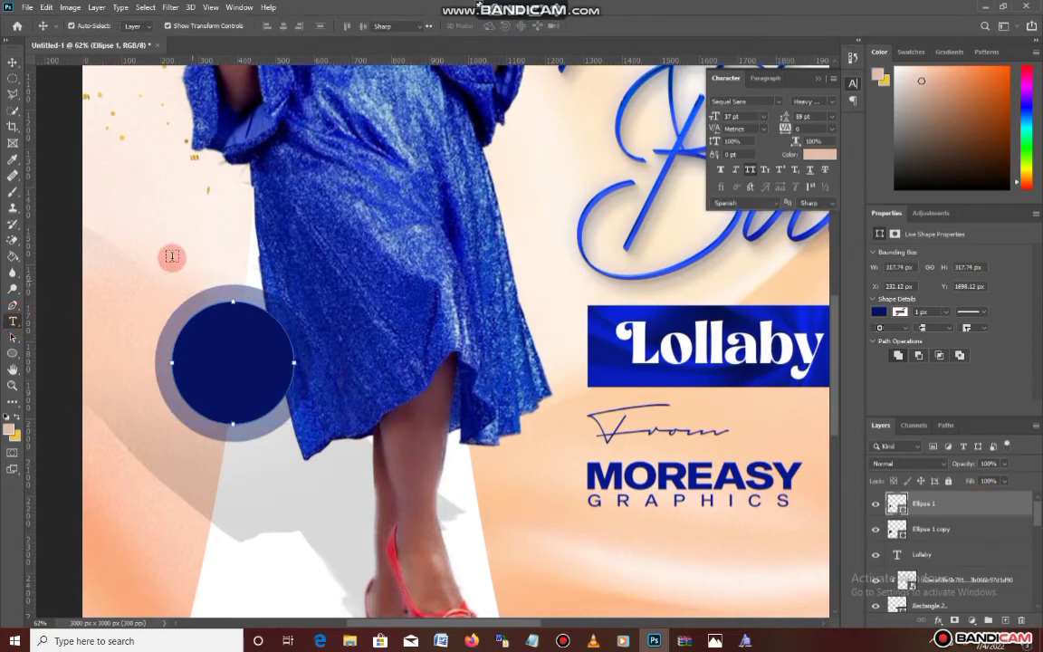
left_click(145, 241)
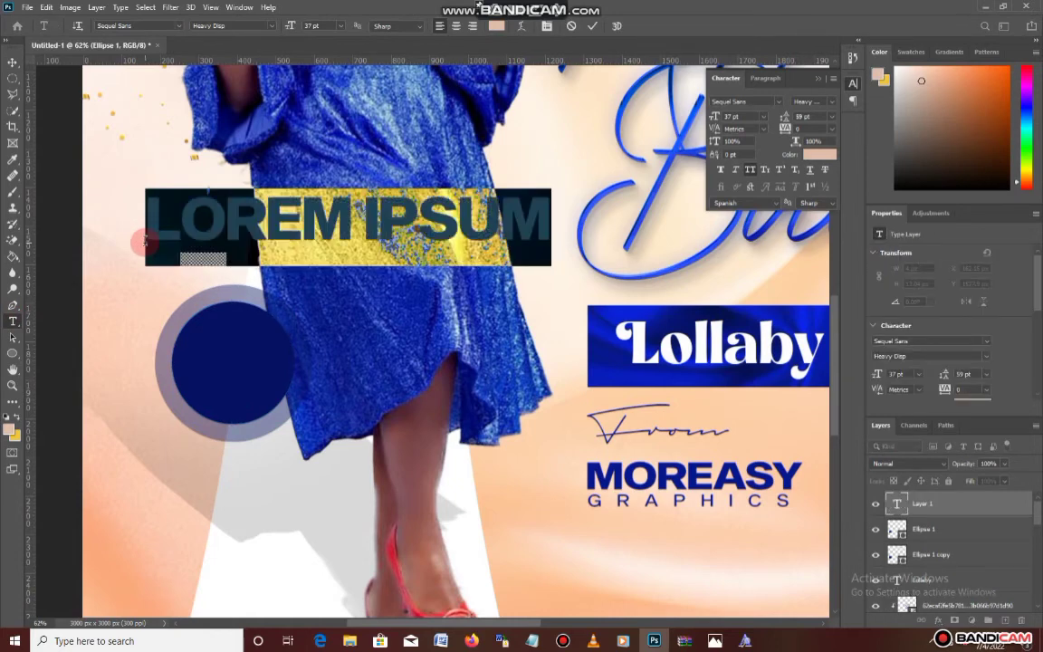
left_click(145, 240)
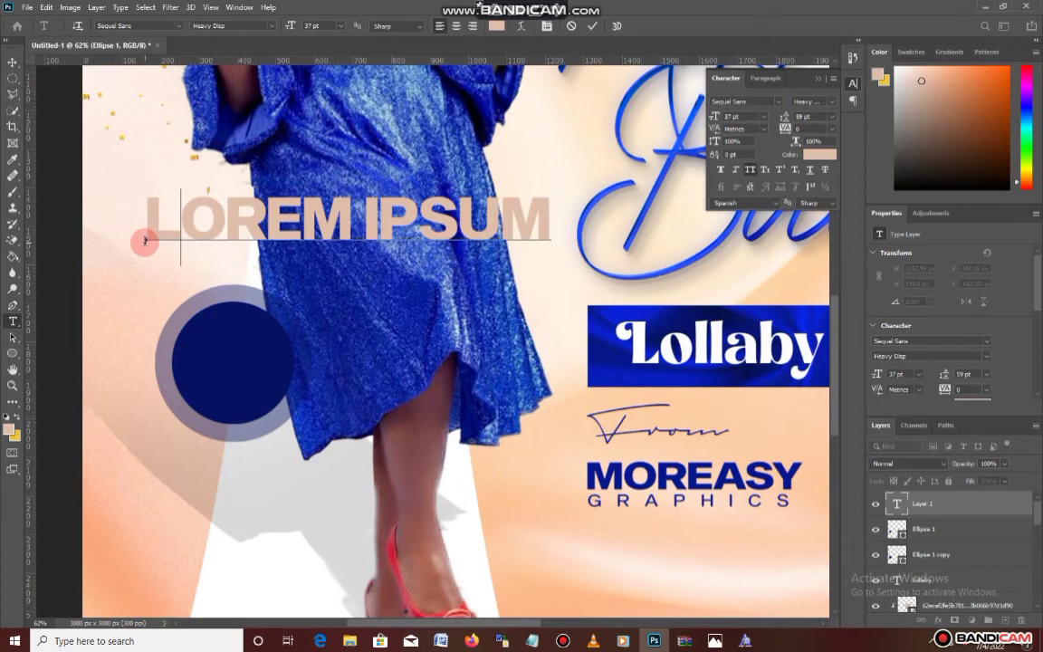
type("30")
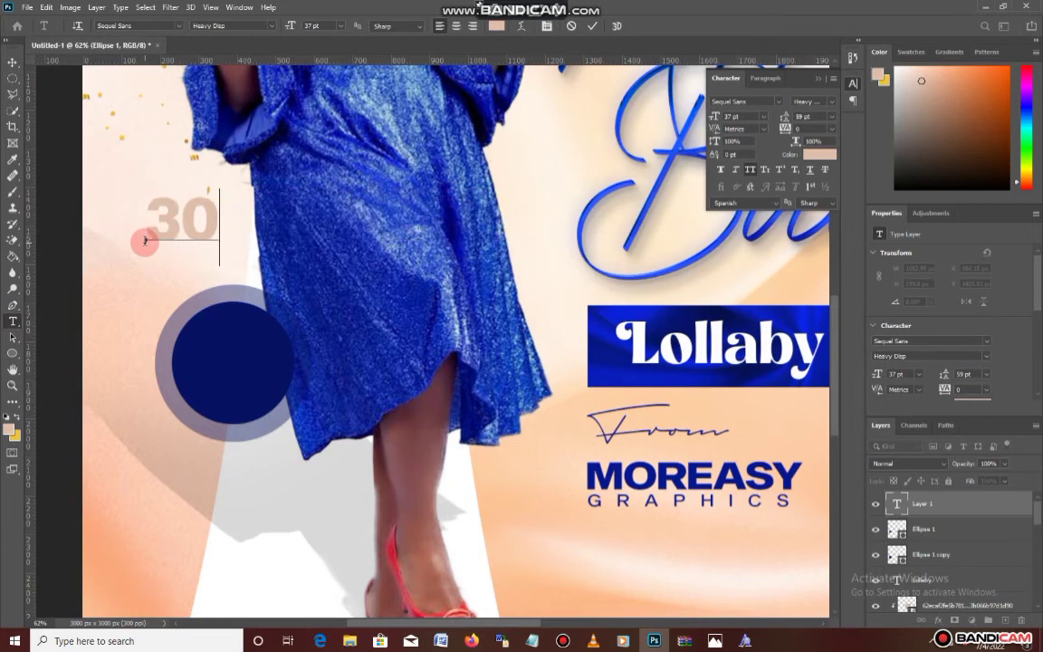
type("TH ")
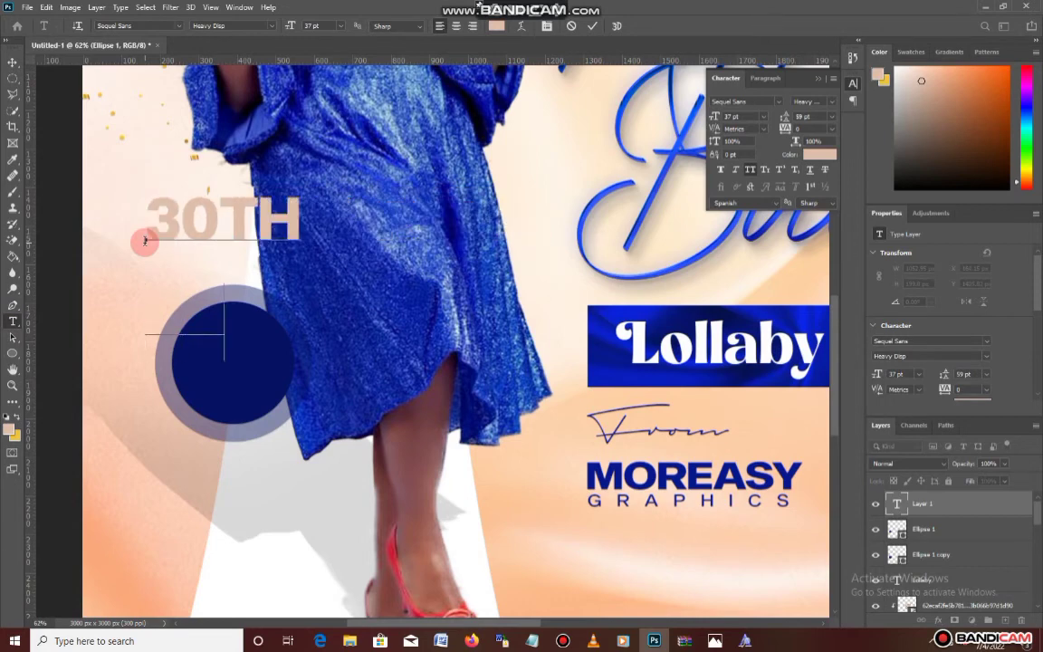
type("JUNE")
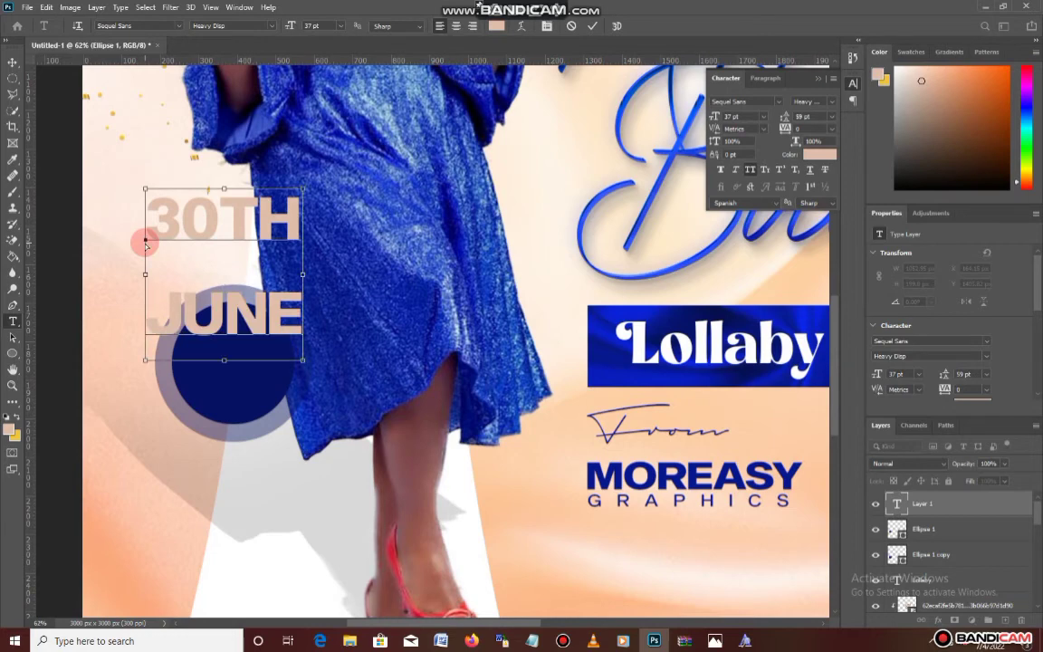
Set both lines of the date text in Bropella Regular with 28 pt leading
key("ctrl+a")
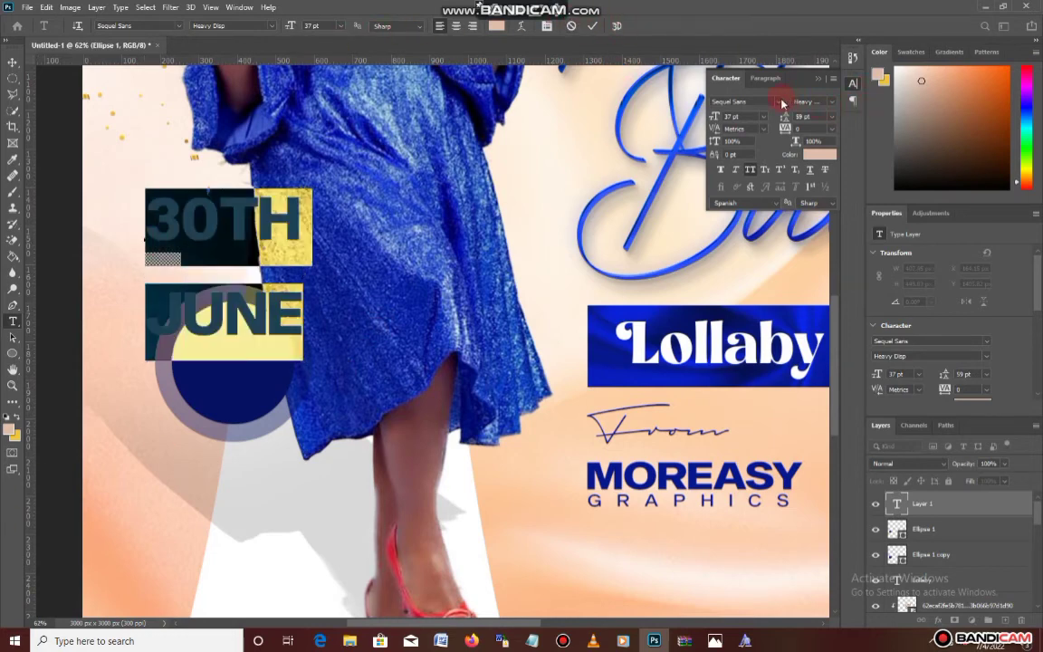
left_click(782, 104)
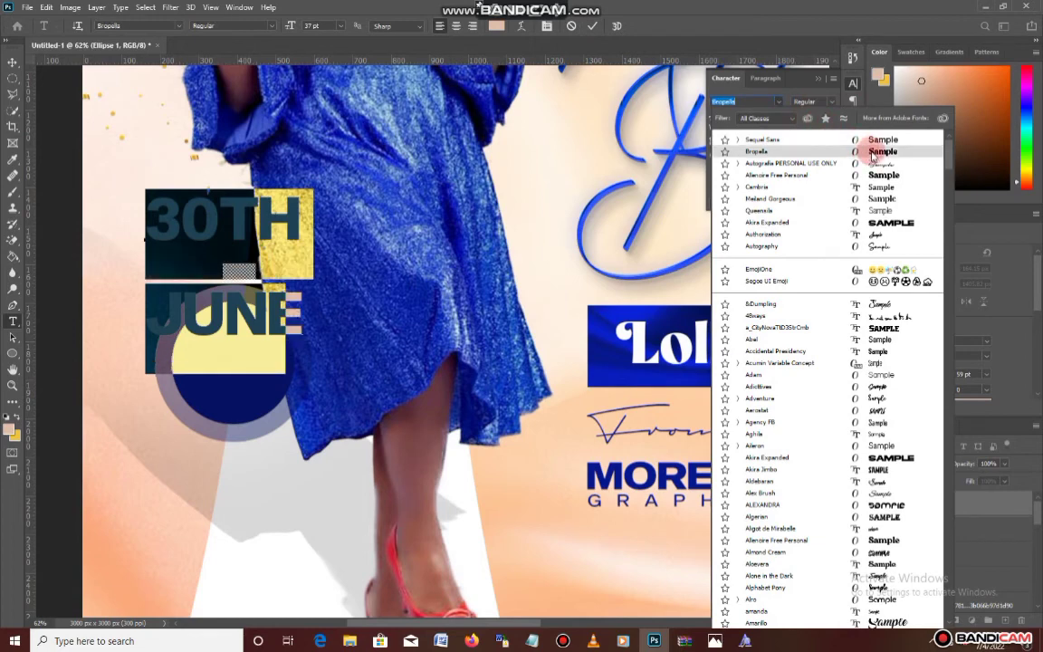
key("Escape")
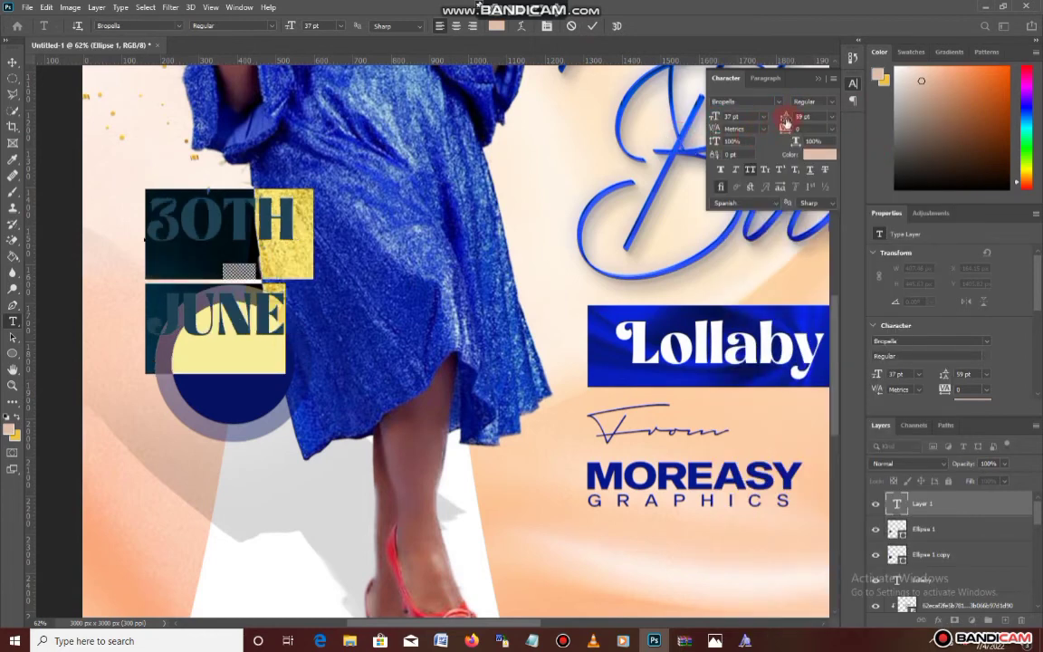
left_click_drag(785, 118, 766, 131)
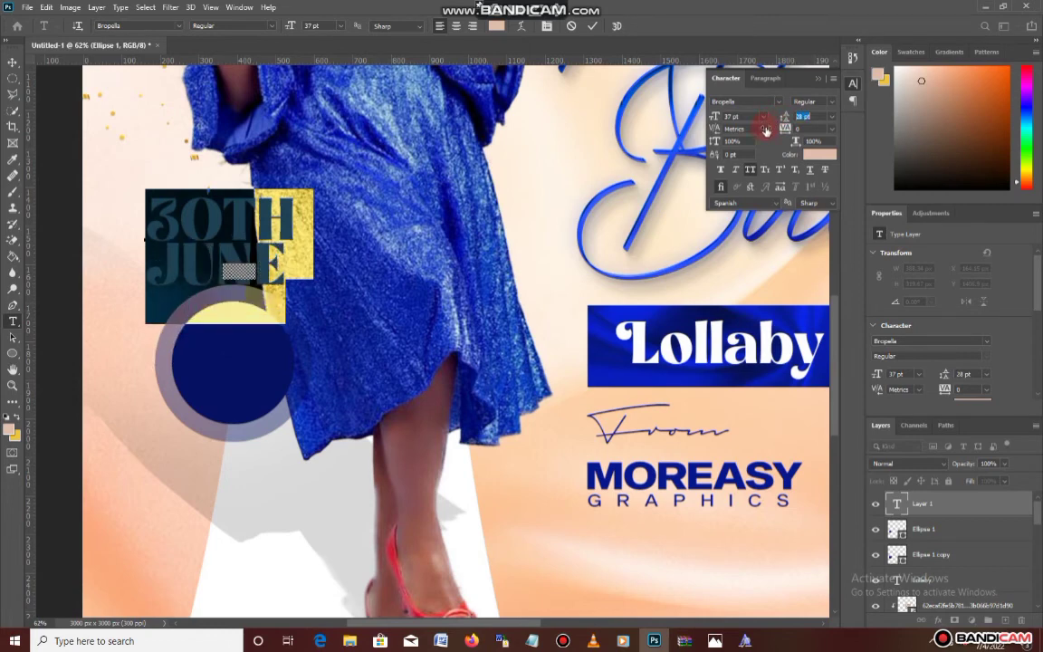
Reduce the date's first line to 35 pt and finish editing the text
left_click_drag(291, 210, 152, 221)
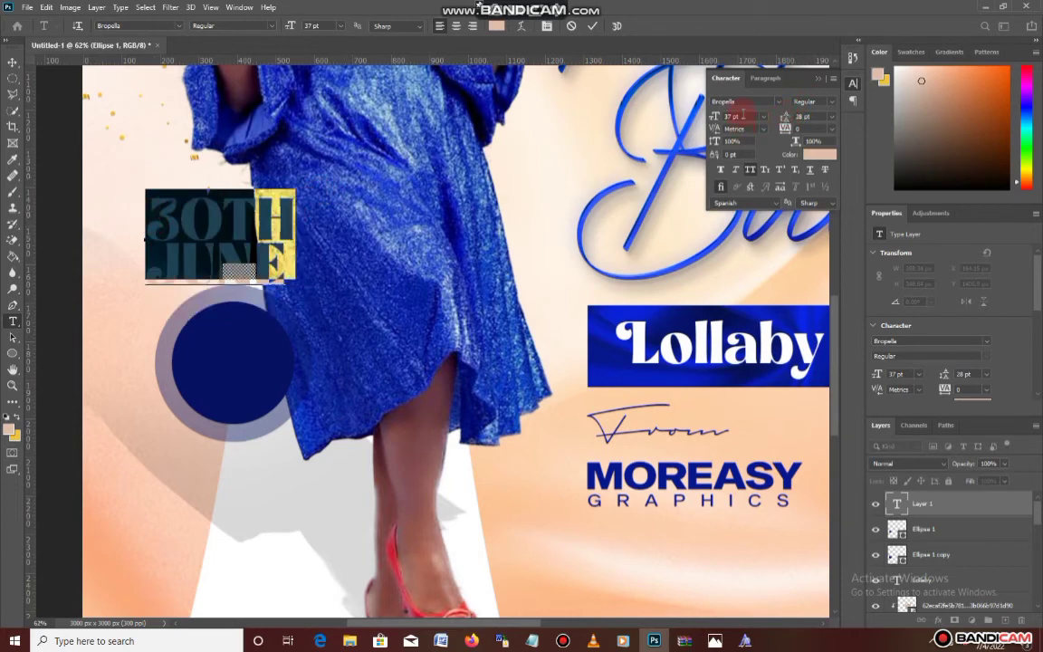
key("Down")
key("Down")
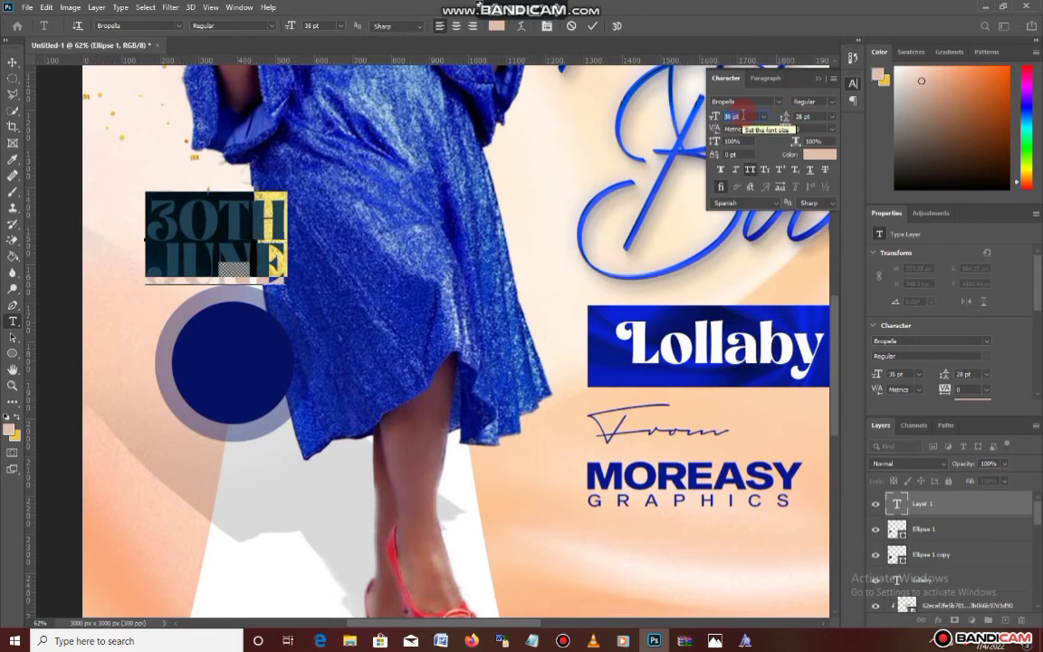
left_click(589, 27)
left_click(10, 68)
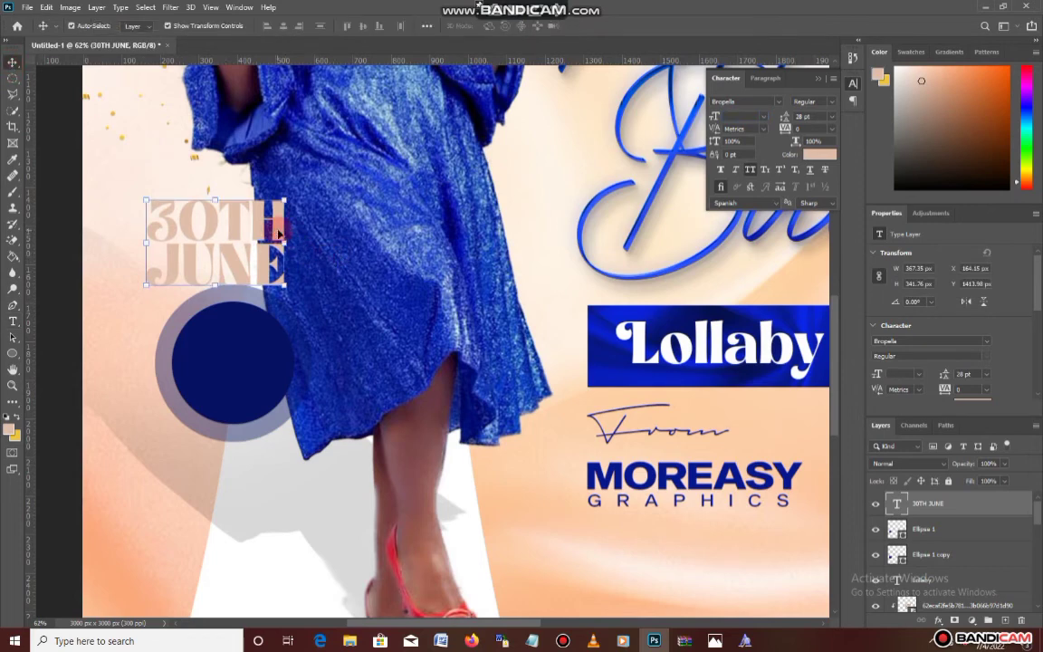
Move the date text onto the inner circle and scale it to about 70% so it fits centered inside
left_click_drag(279, 234, 292, 352)
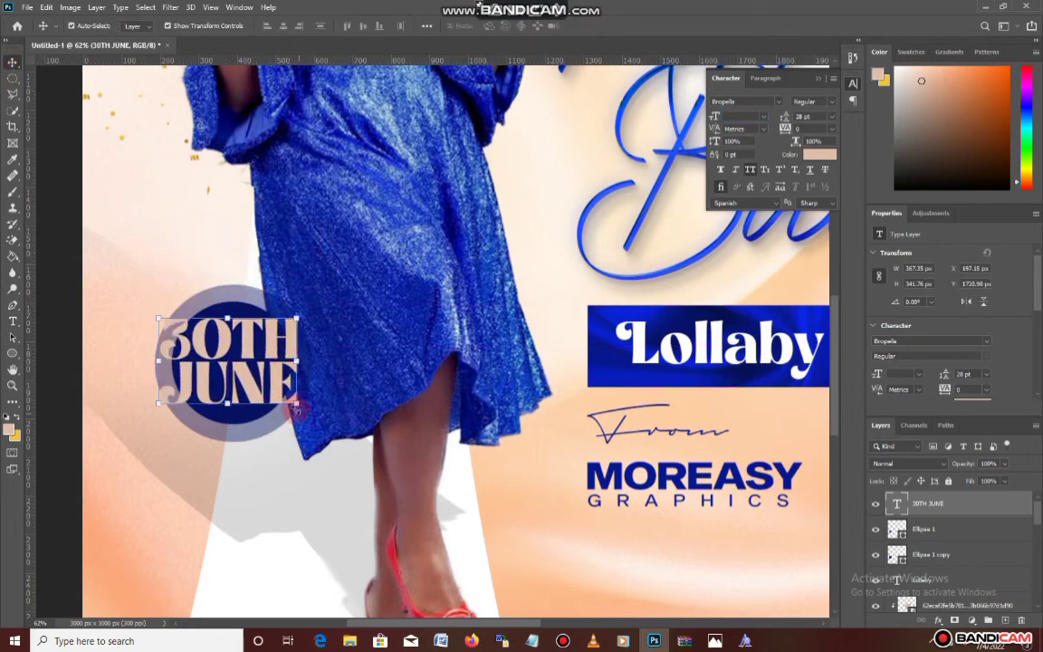
key("ctrl+t")
left_click_drag(286, 401, 270, 378)
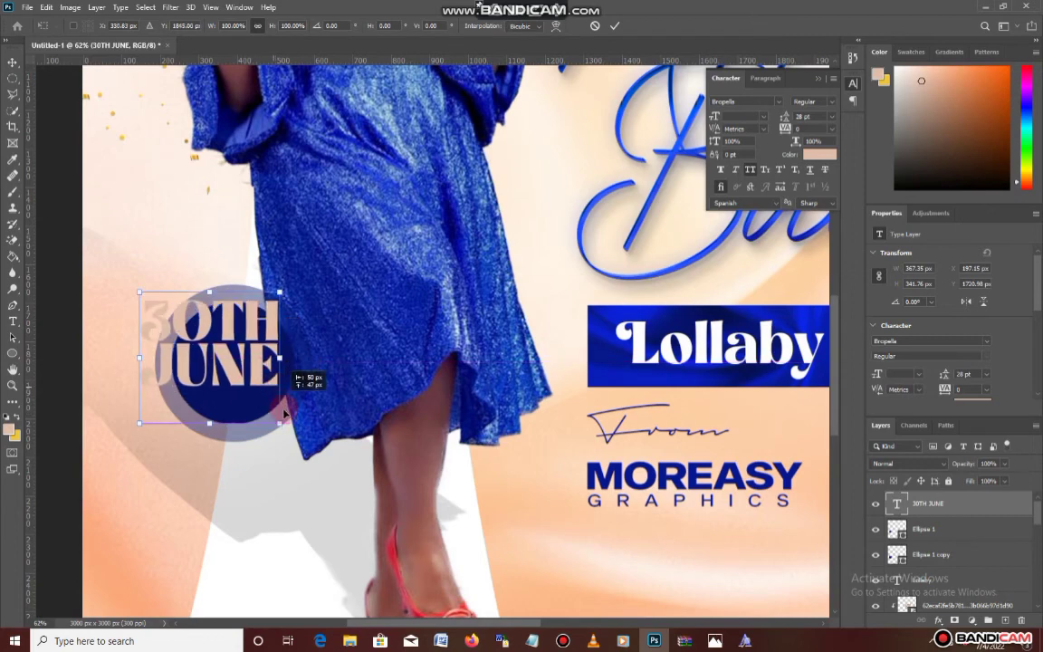
left_click_drag(281, 424, 269, 383)
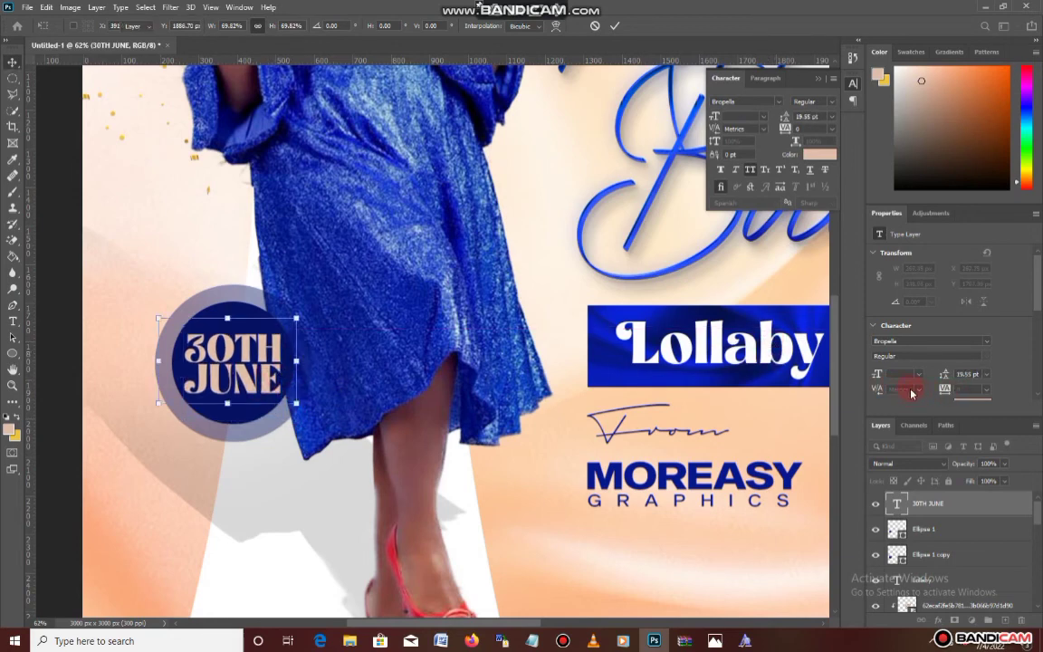
Recolor the date text inside the circle white
left_click(816, 158)
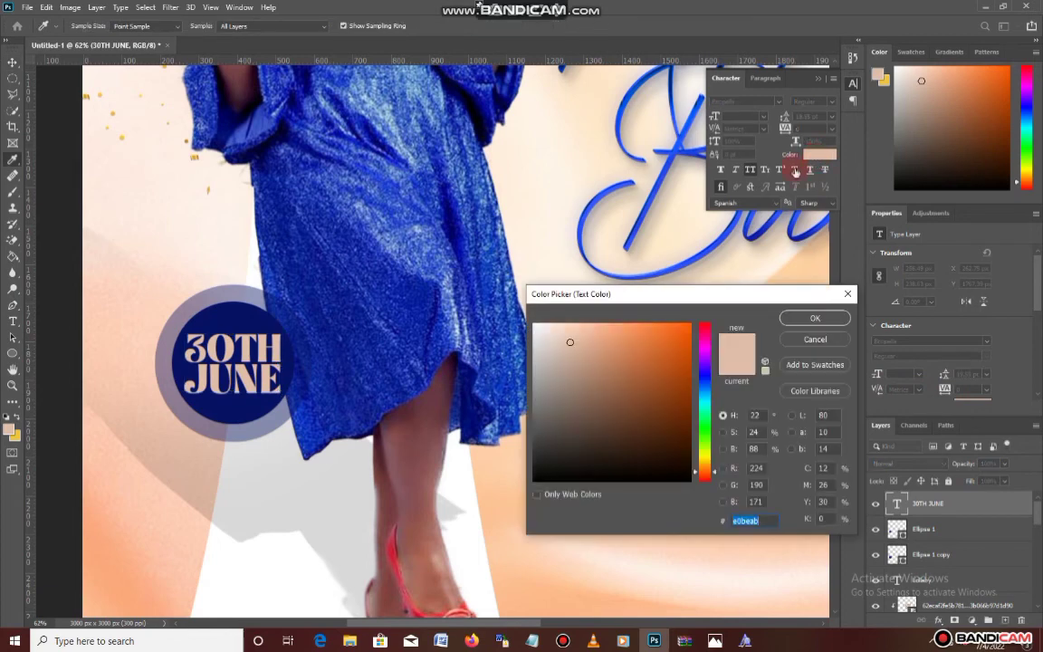
left_click_drag(549, 347, 505, 300)
key("Return")
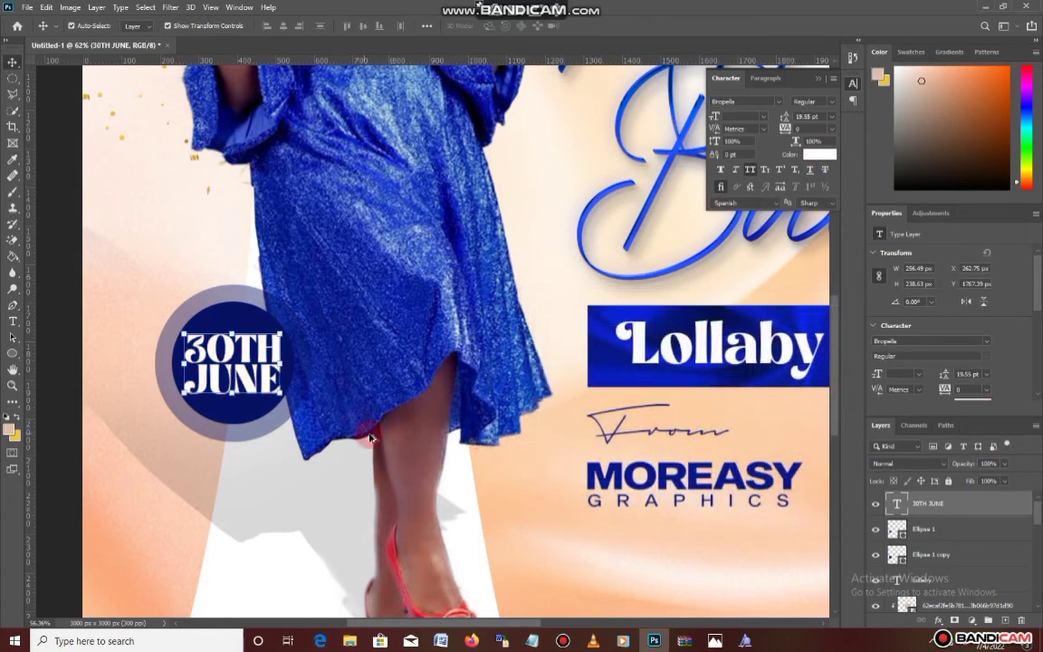
Add a new layer above the date text and ready the Brush with the pale peach #feede4 sampled from the background
scroll(524, 458, "down", 3)
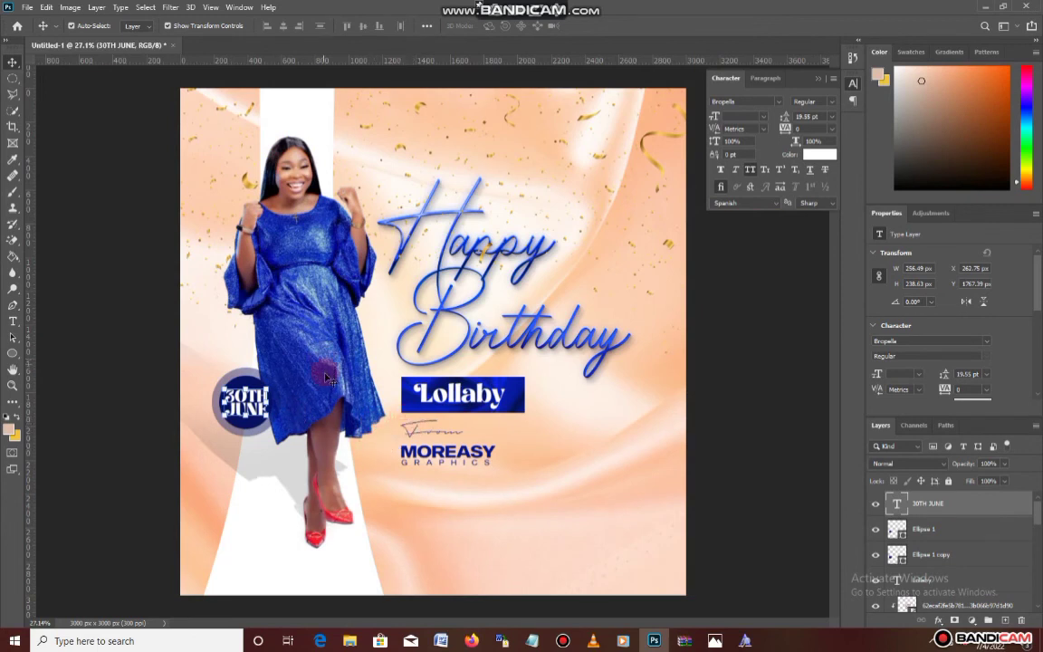
left_click(1006, 620)
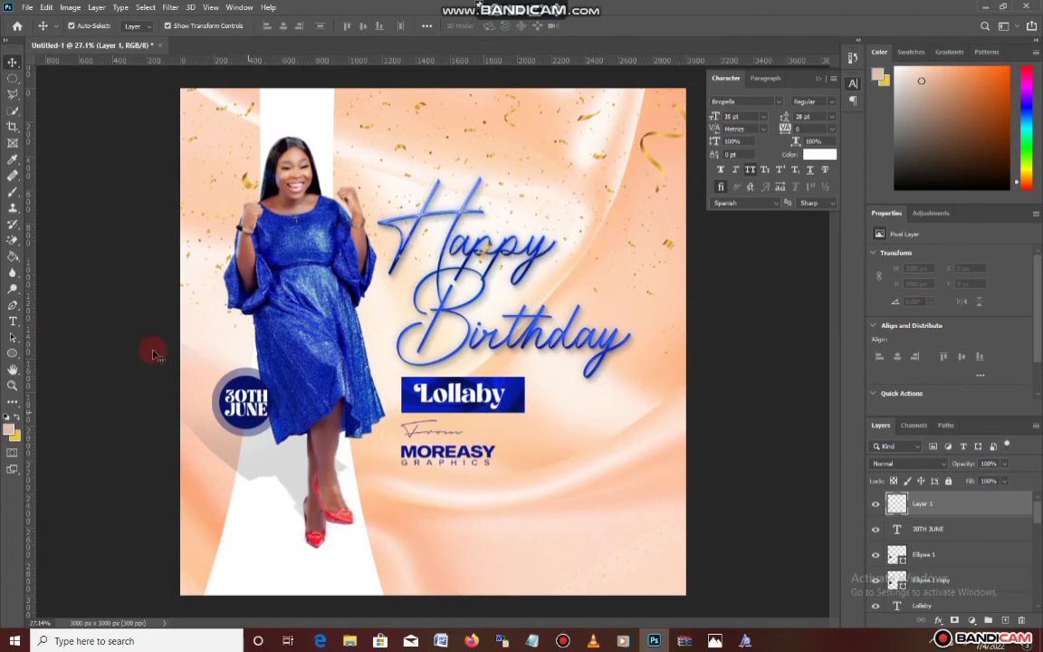
left_click(14, 192)
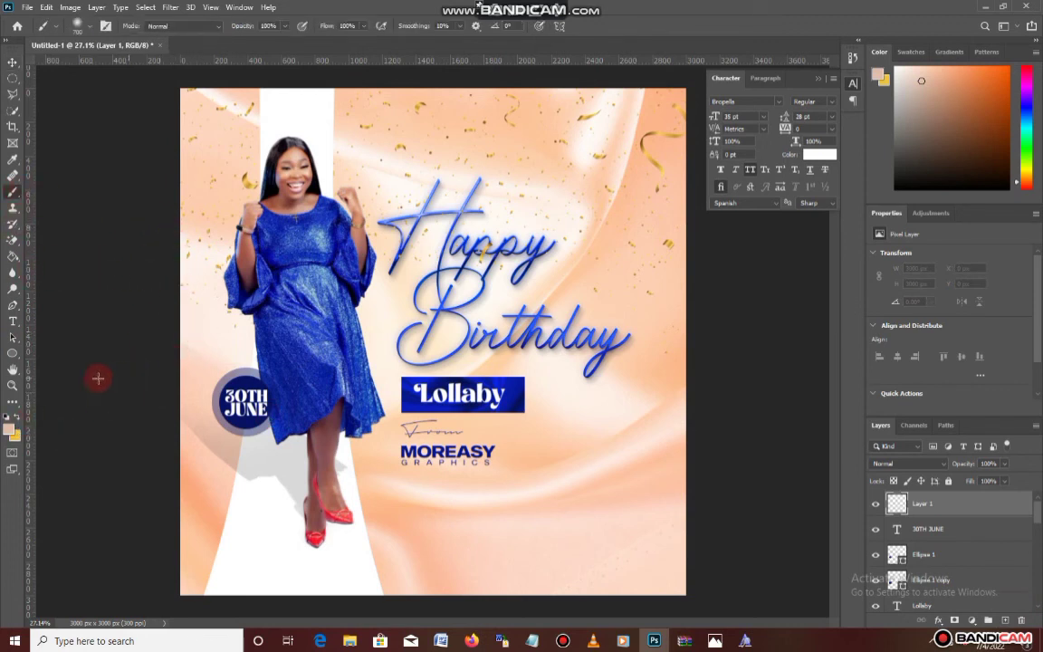
left_click(8, 428)
left_click(206, 277)
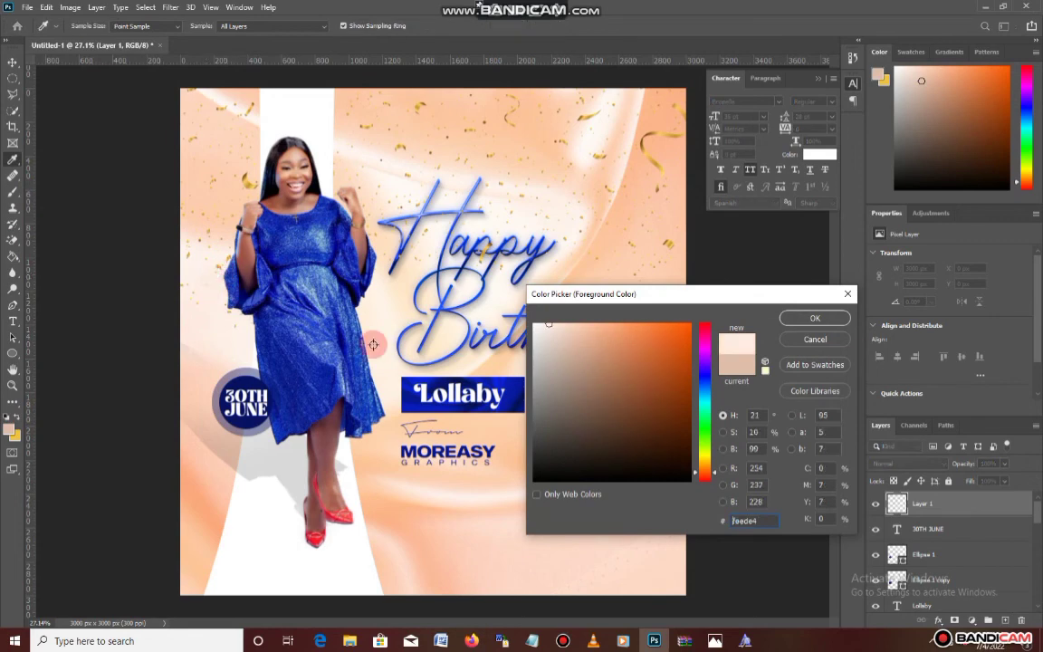
left_click(789, 319)
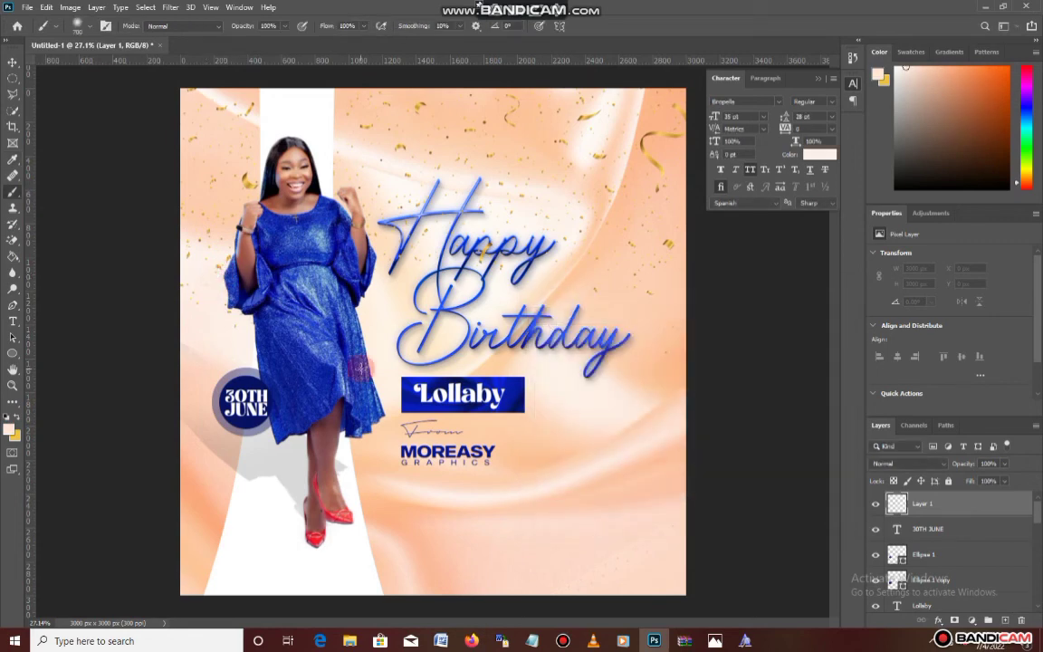
Enlarge the brush to about 40% of the canvas width and paint one soft glow at the flyer's left edge beside the woman's arm
key("bracketright")
key("bracketright")
key("bracketright")
key("bracketright")
key("bracketright")
key("bracketright")
key("bracketright")
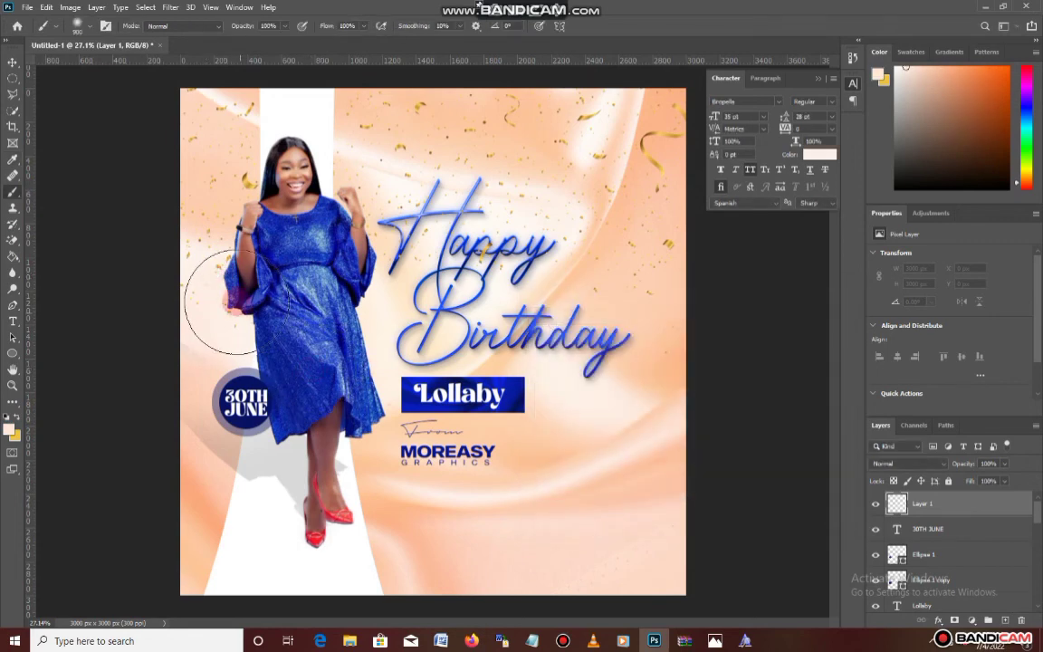
key("bracketright")
key("bracketright")
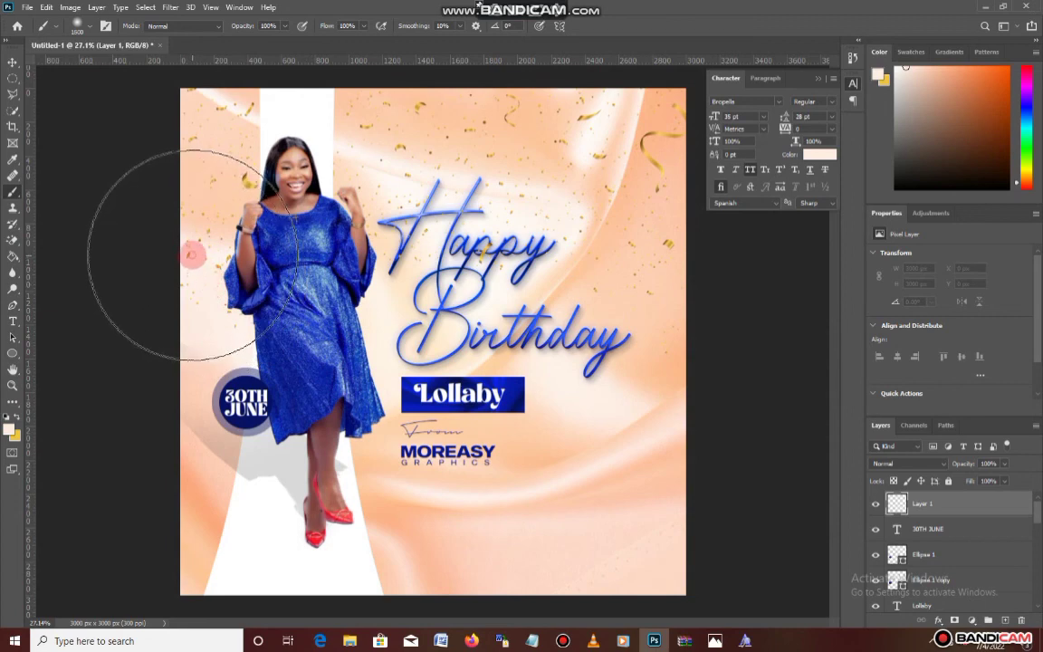
left_click(189, 258)
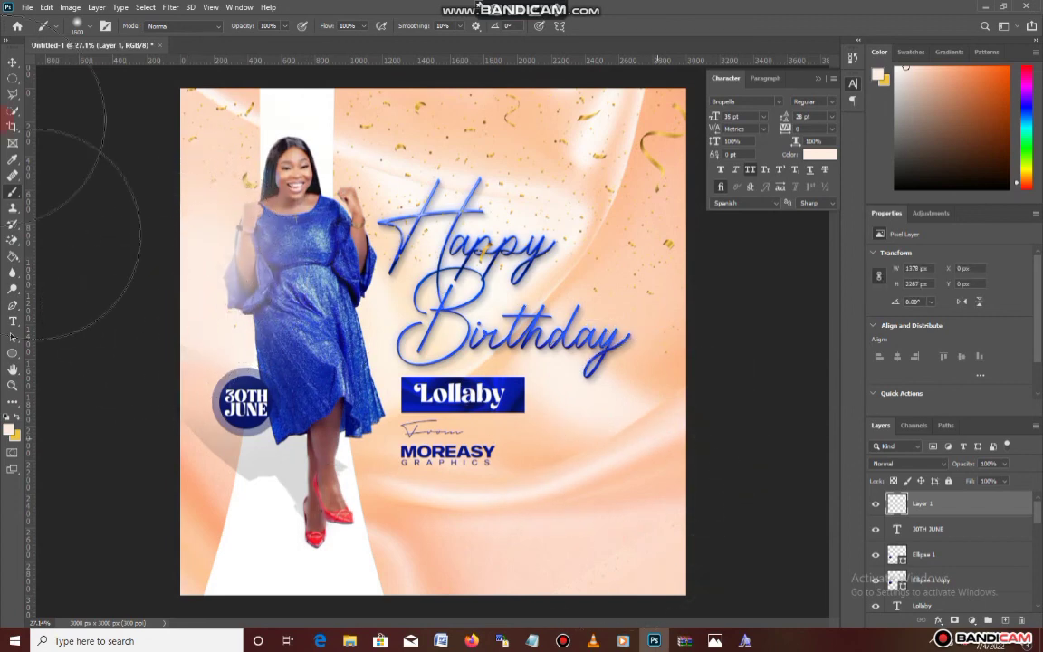
Set the painted glow layer's blend mode to Screen
left_click(7, 65)
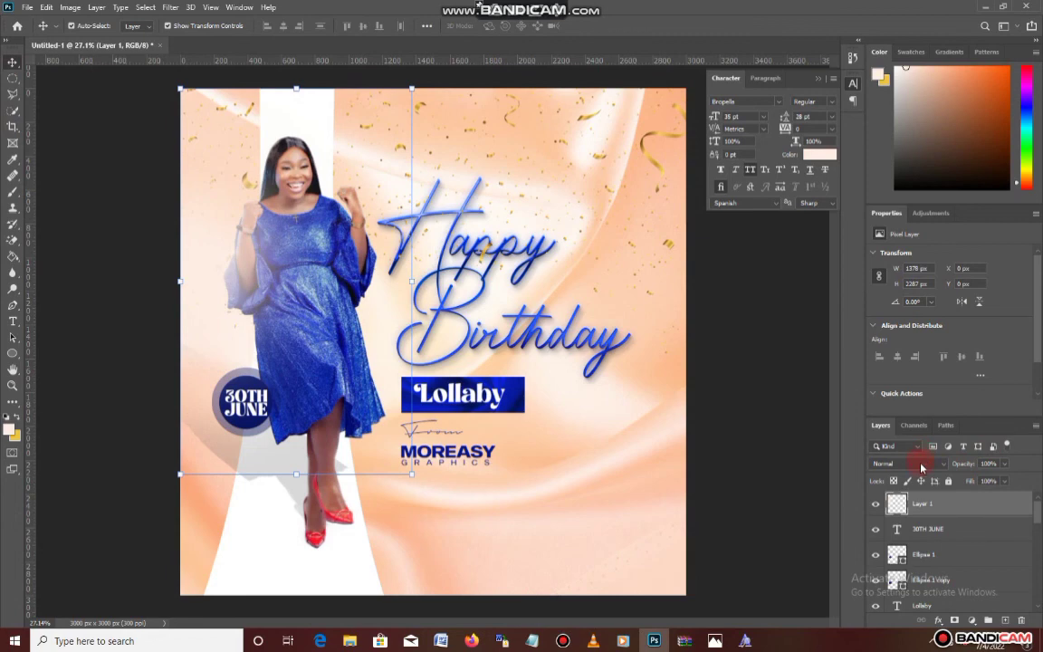
left_click(922, 465)
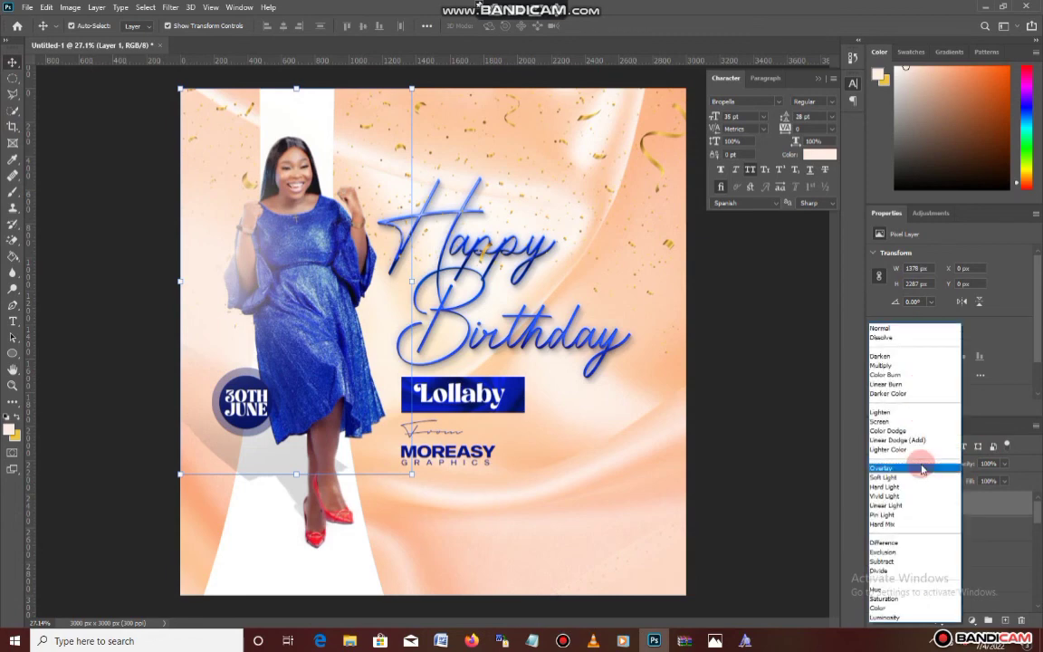
left_click(886, 422)
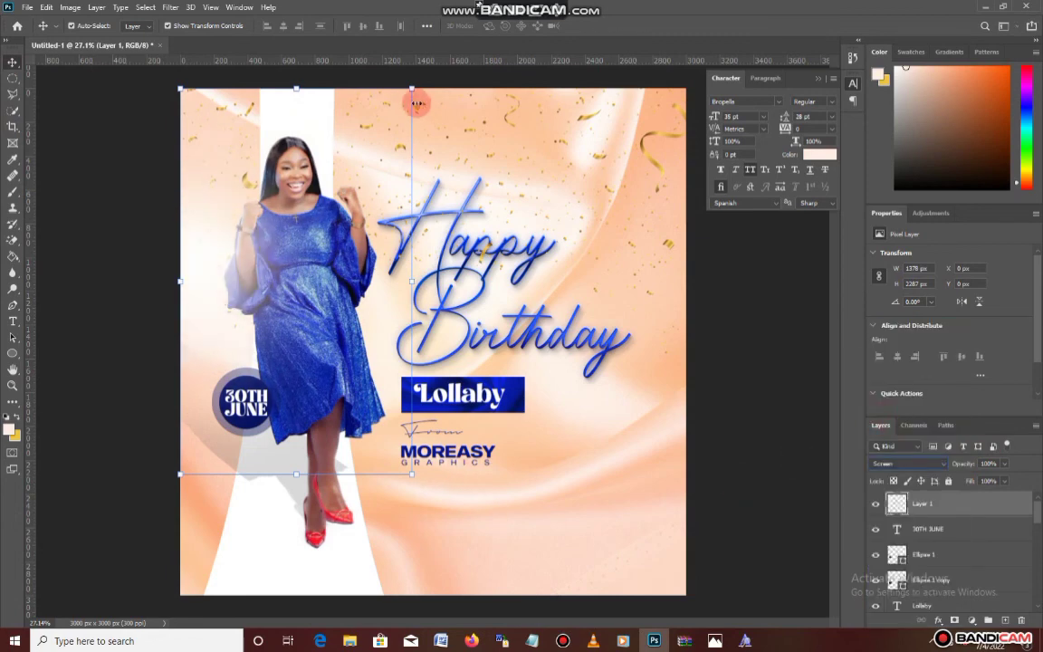
Scale the glow layer to about 121% around its center, shift it slightly up and right, and view the whole flyer
left_click_drag(411, 91, 453, 49)
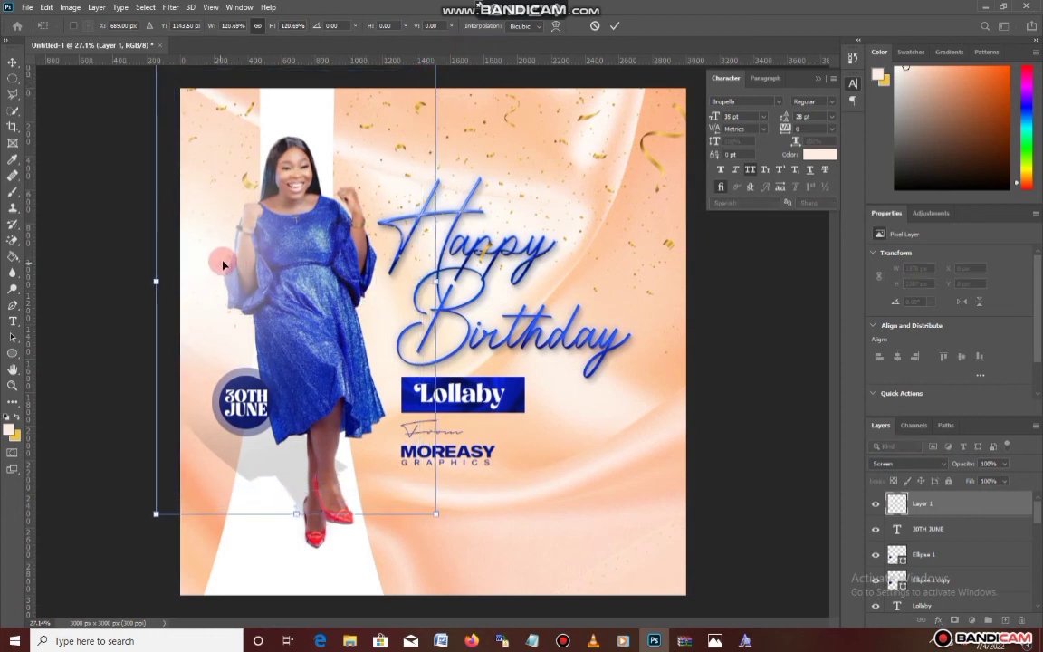
key("Return")
key("Return")
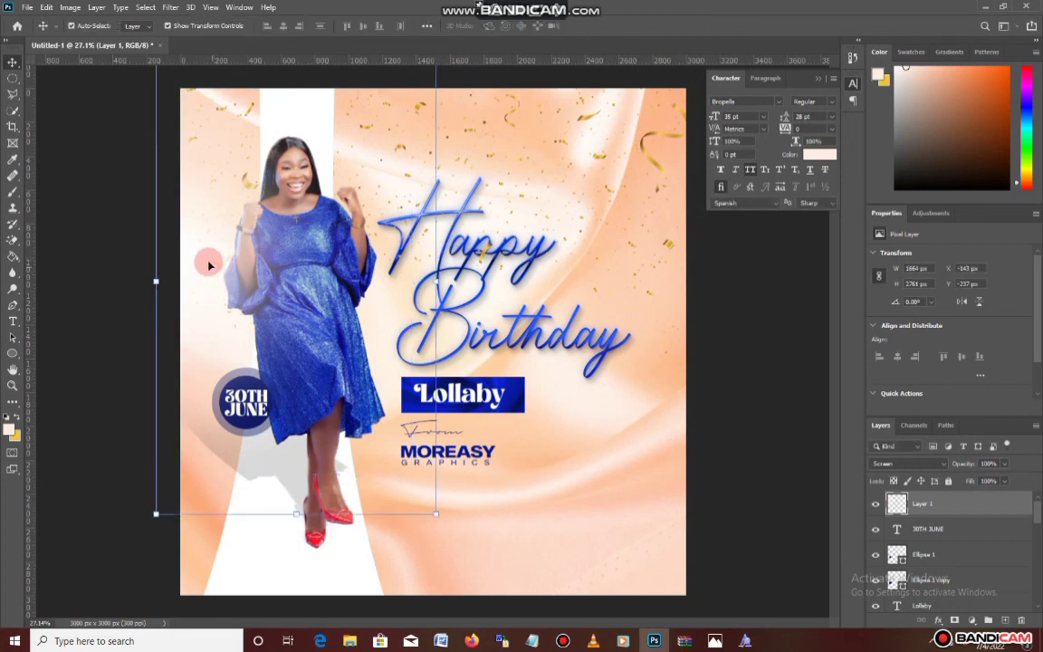
mouse_move(209, 263)
left_mouse_down()
mouse_move(211, 232)
mouse_move(216, 244)
left_mouse_up()
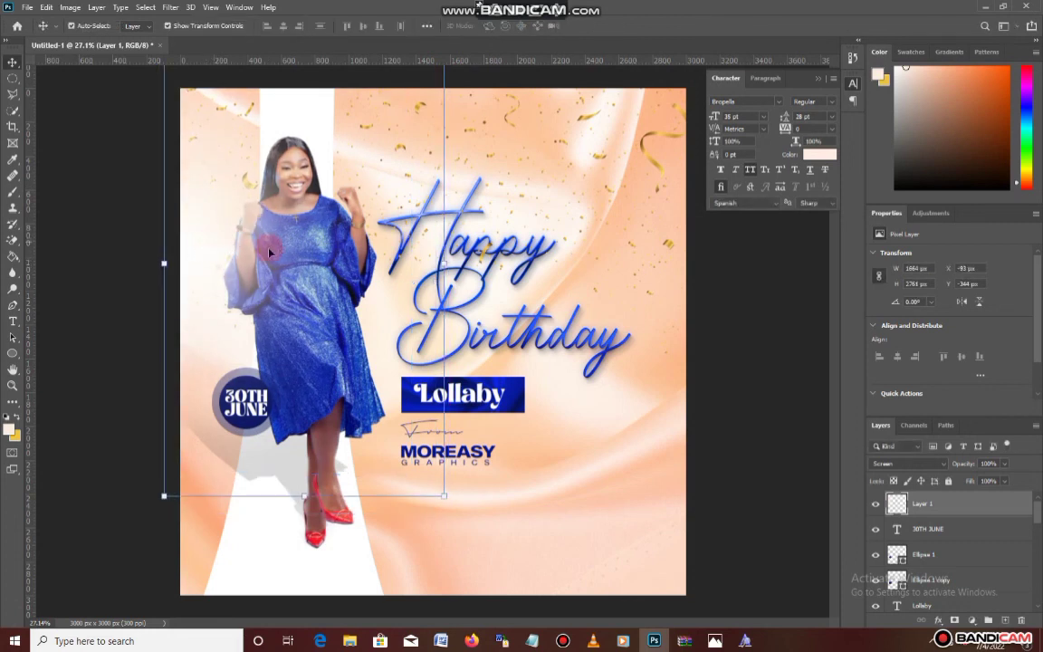
left_click(602, 460)
scroll(543, 409, "down", 3)
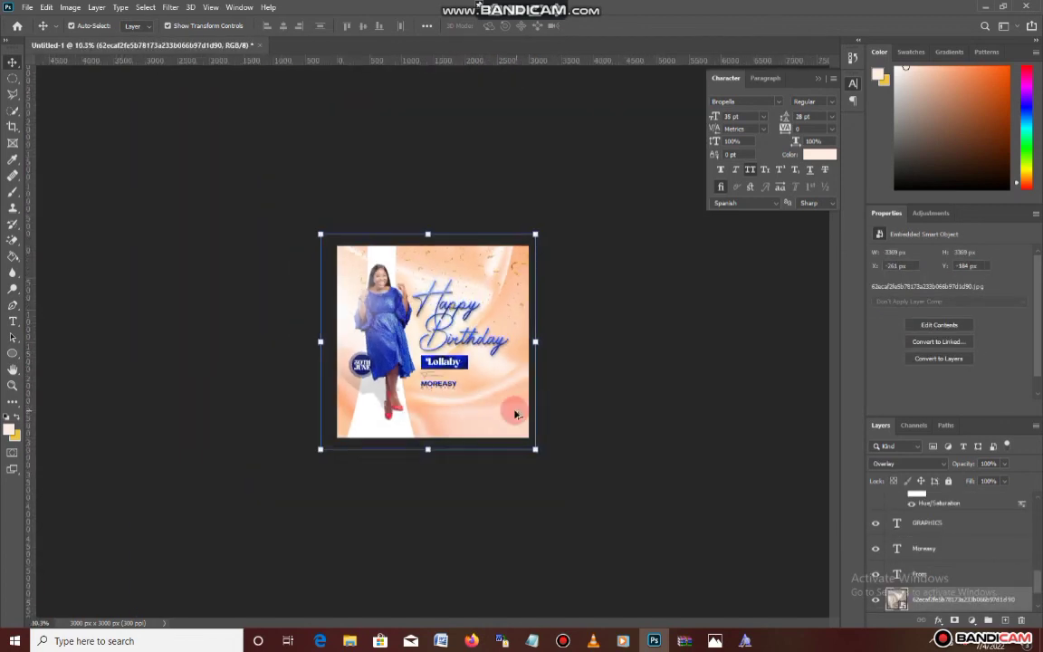